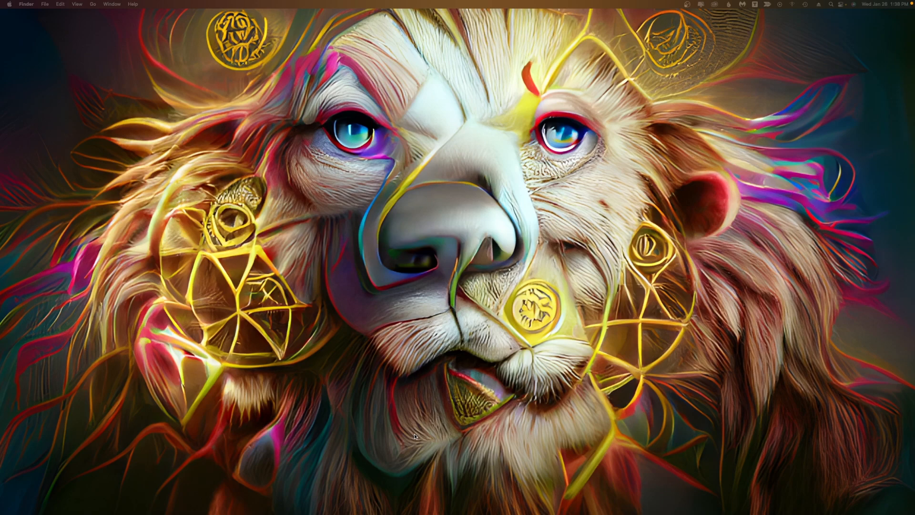
Open the Emerald Bay Jan 2022 folder in a new Finder window.
mouse_move(414, 513)
right_click(266, 508)
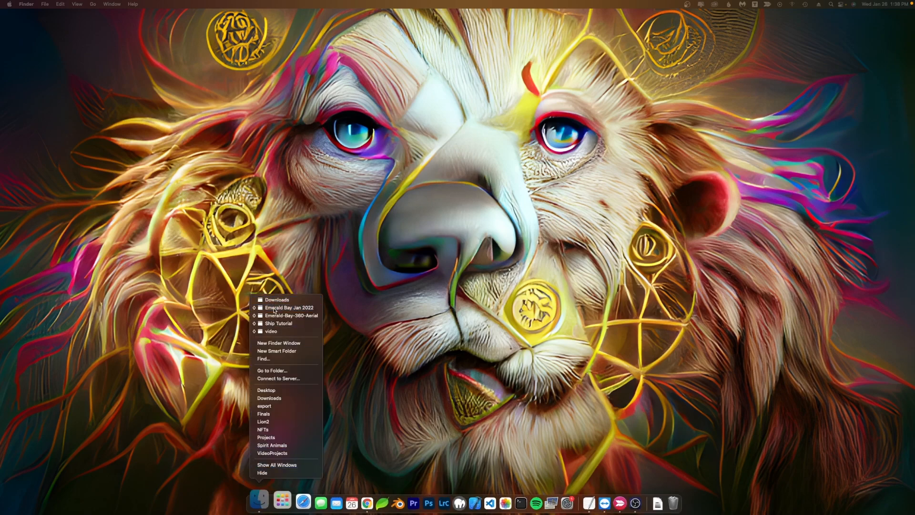
click(275, 309)
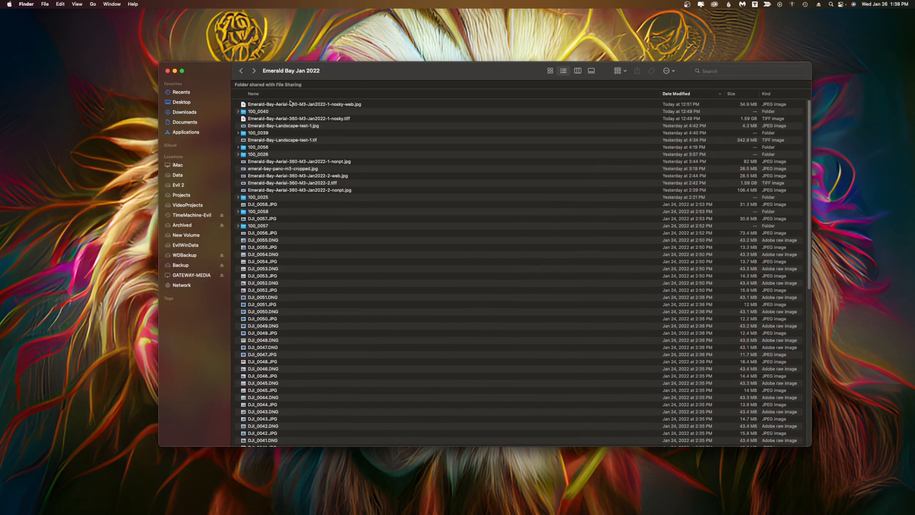
Open the 100_0056 subfolder containing the panorama DNG files.
click(253, 111)
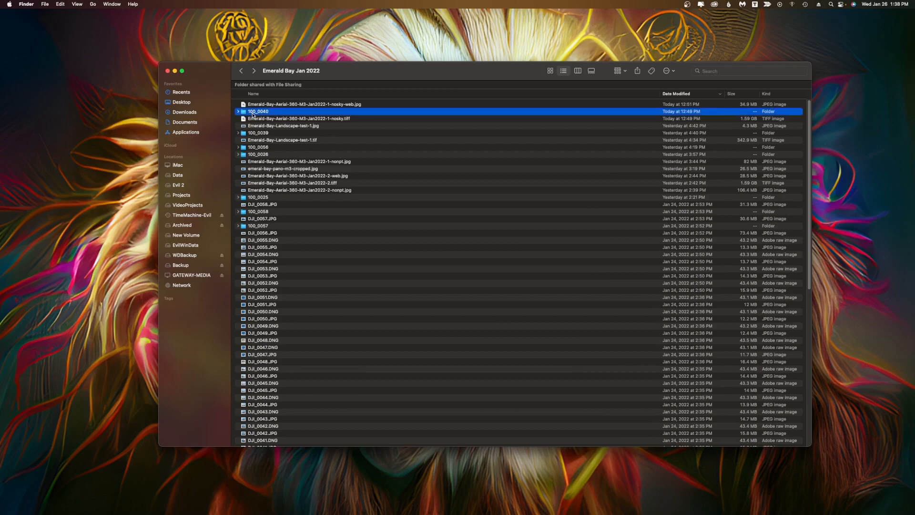
double_click(251, 149)
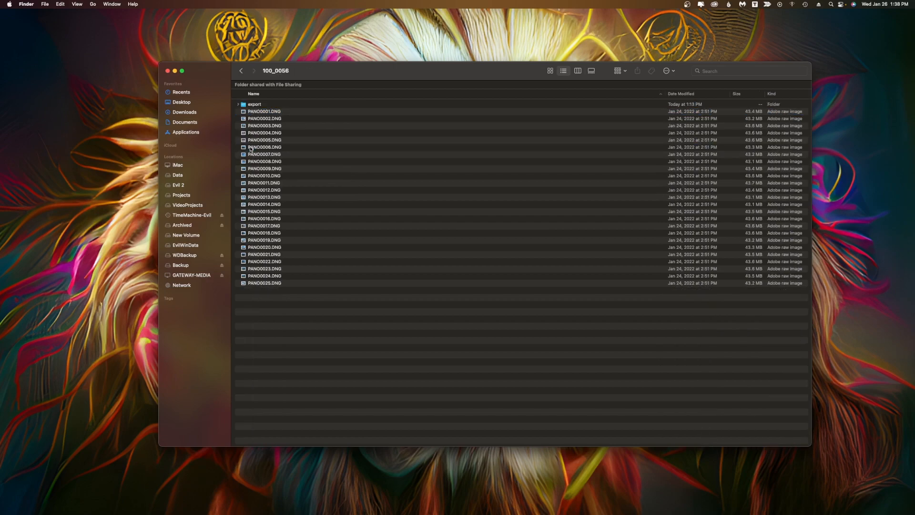
Select all DNG files from PANO0001 through PANO0025 in the folder.
click(256, 111)
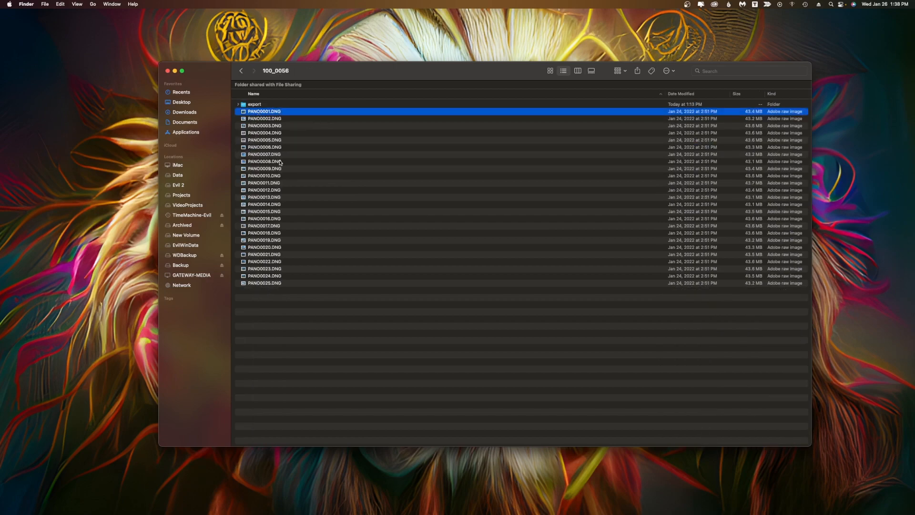
click(287, 283)
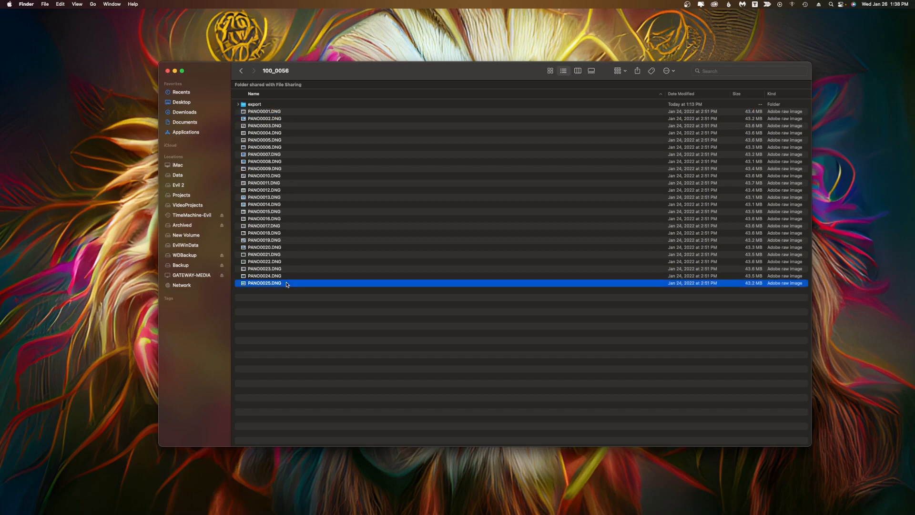
drag(299, 68, 304, 64)
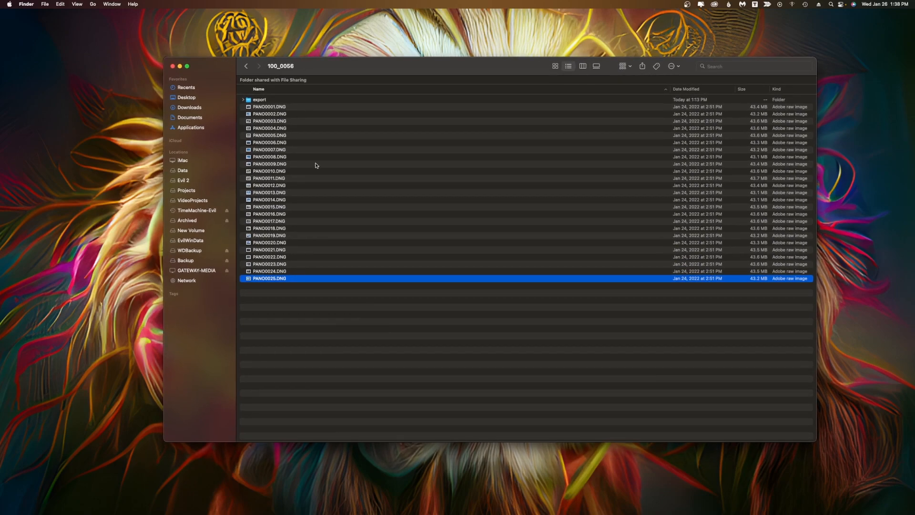
Launch Lightroom Classic and bring the Finder window with the selected files back in front.
mouse_move(430, 512)
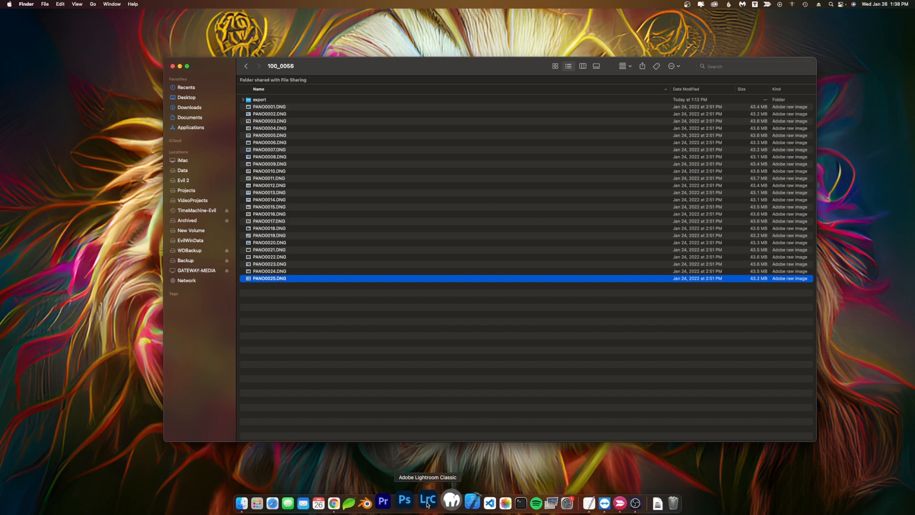
click(428, 501)
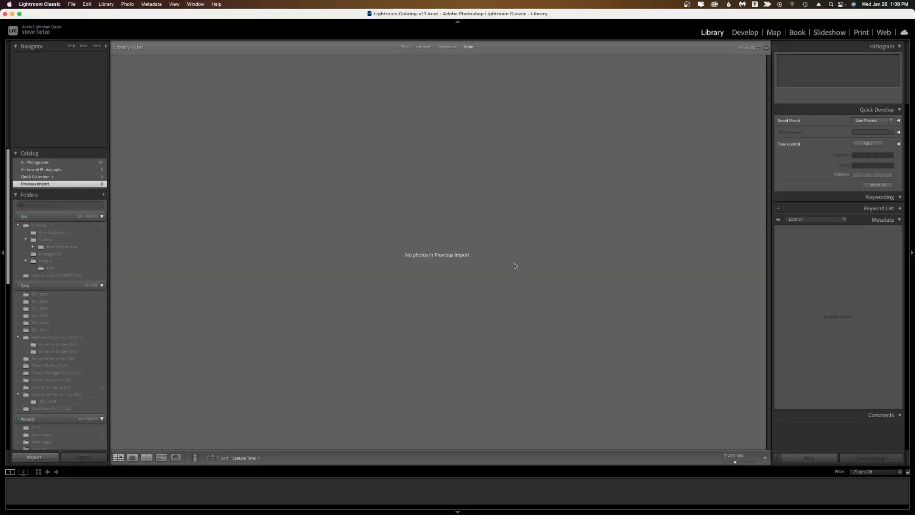
mouse_move(0, 0)
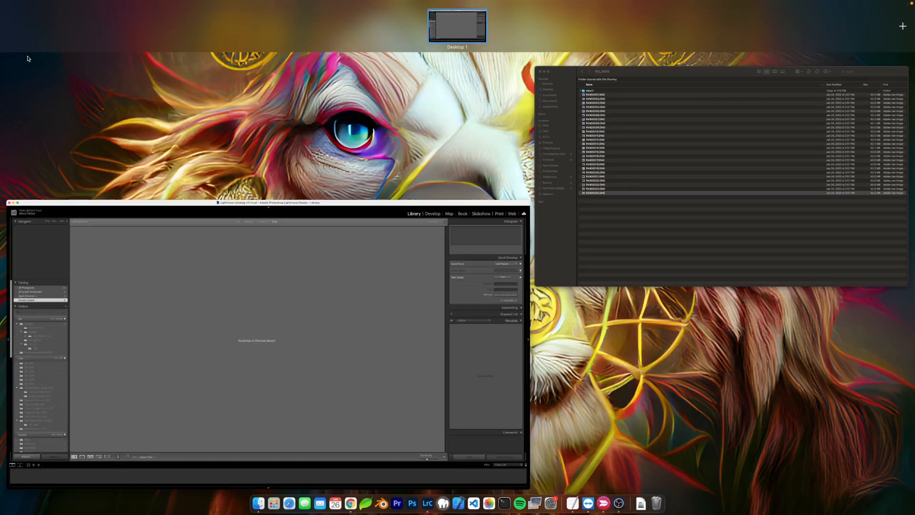
click(719, 178)
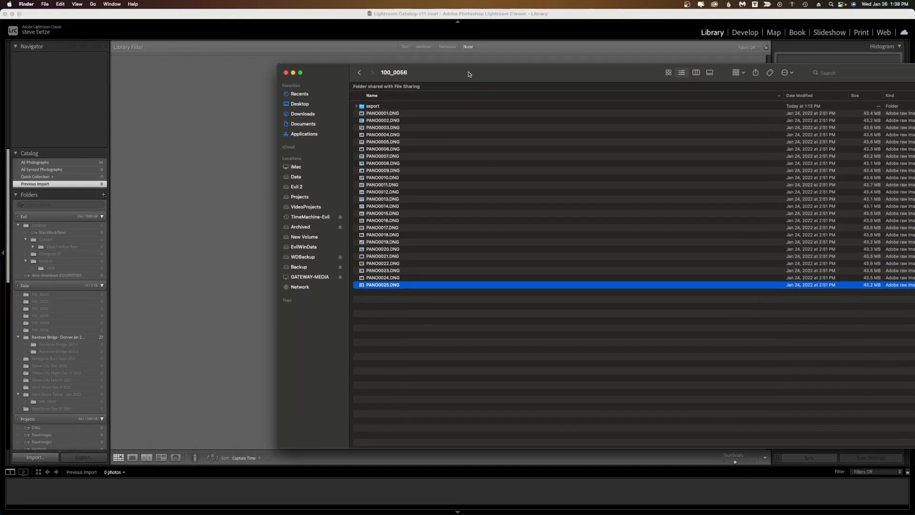
Drop the selected DNG files onto Lightroom and import all 25 photos.
drag(449, 334, 233, 144)
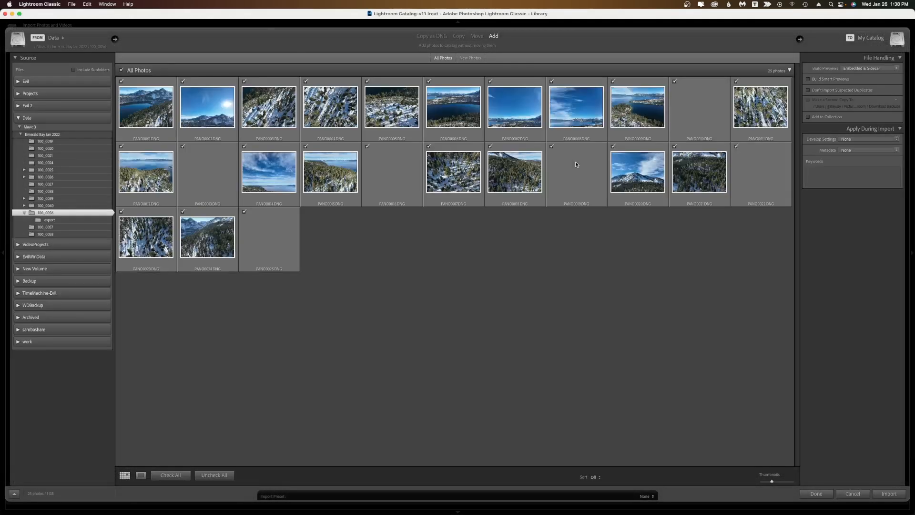
click(888, 493)
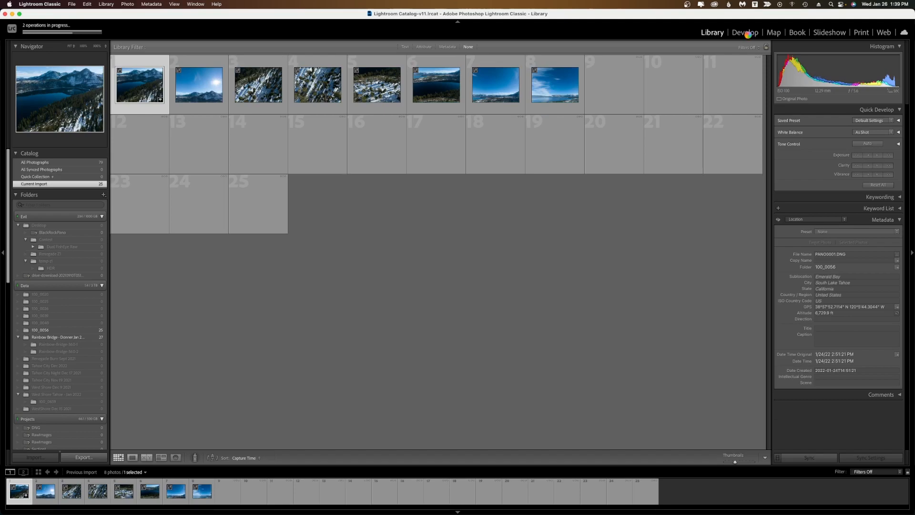
Open PANO0002 in Develop, apply Auto tone, and set Highlights to about -75.
click(747, 33)
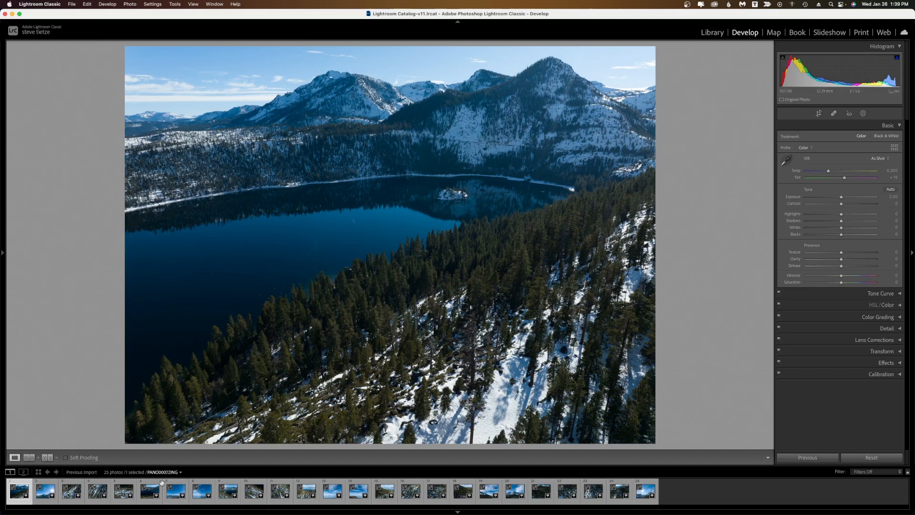
click(47, 501)
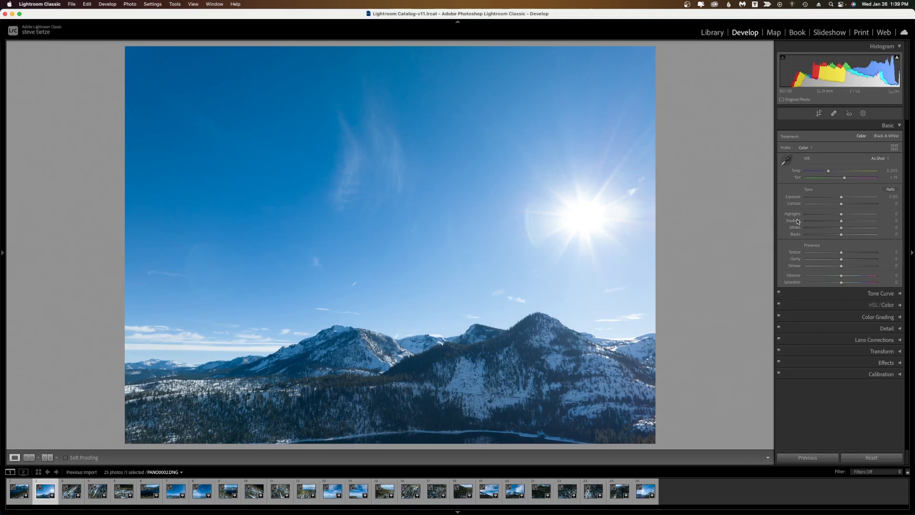
click(890, 190)
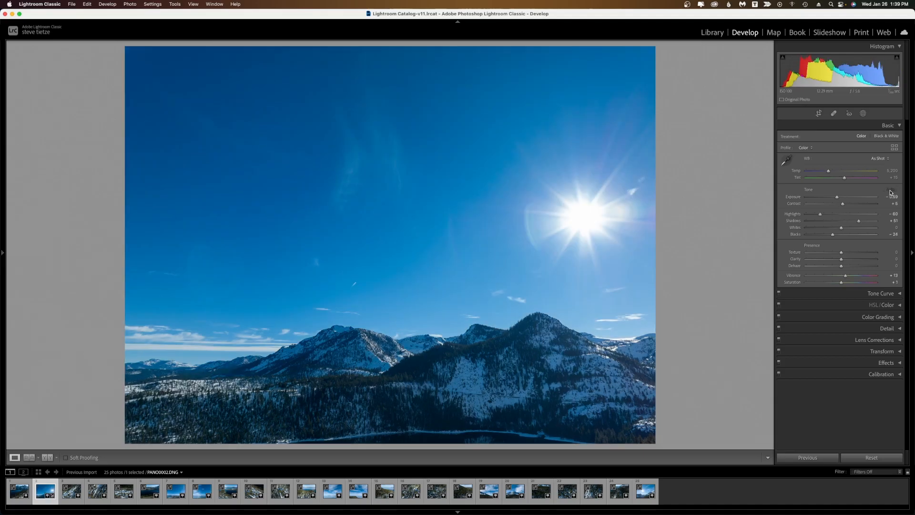
drag(820, 214, 864, 221)
Compare the before and after views of the edited photo, then return to the single view.
click(48, 457)
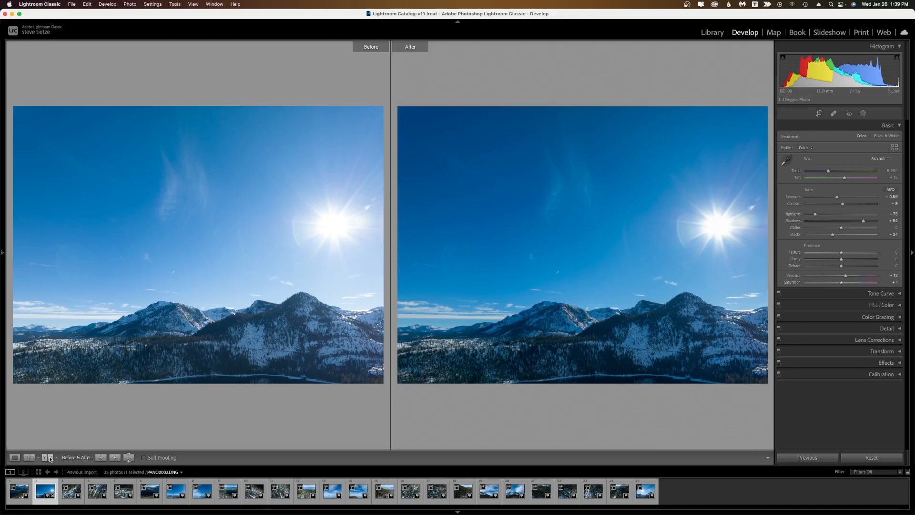
click(50, 459)
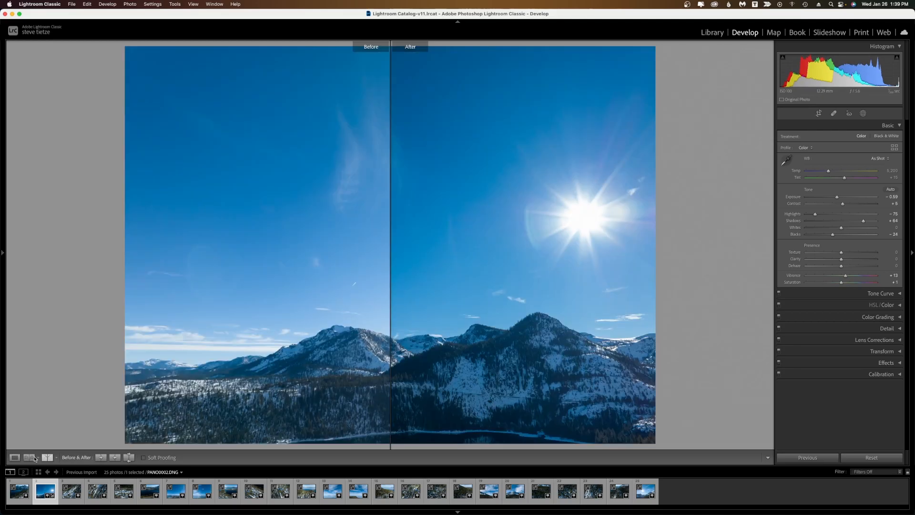
click(15, 457)
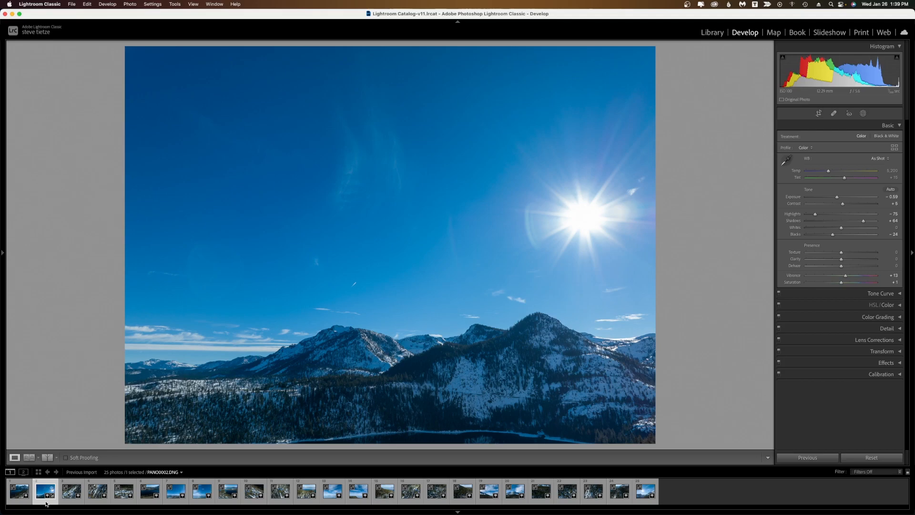
Select all photos and synchronize the edited settings from PANO0002 to them.
key(super+a)
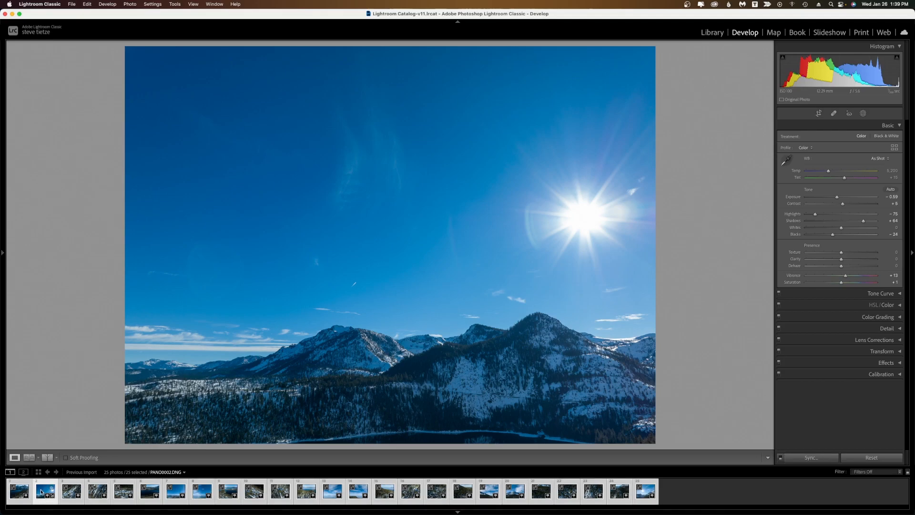
click(811, 458)
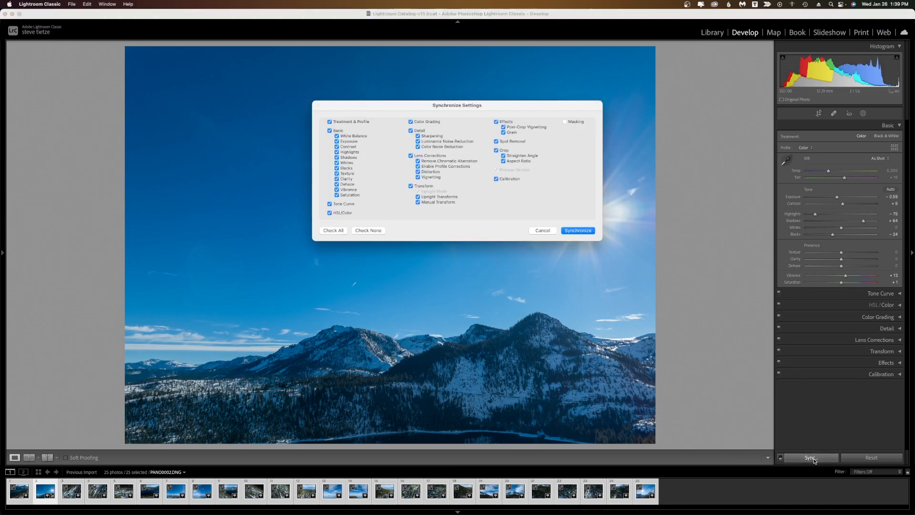
click(577, 231)
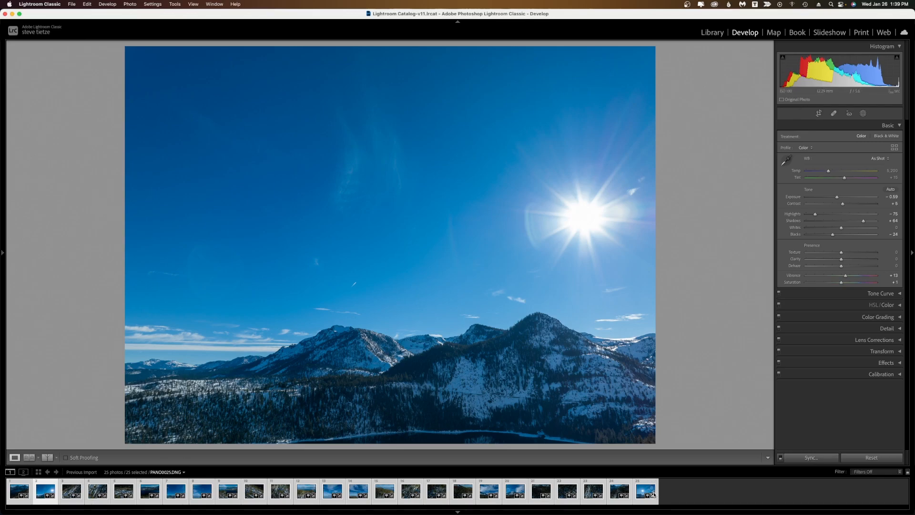
Browse several photos in the filmstrip to check the synchronized edits.
click(43, 500)
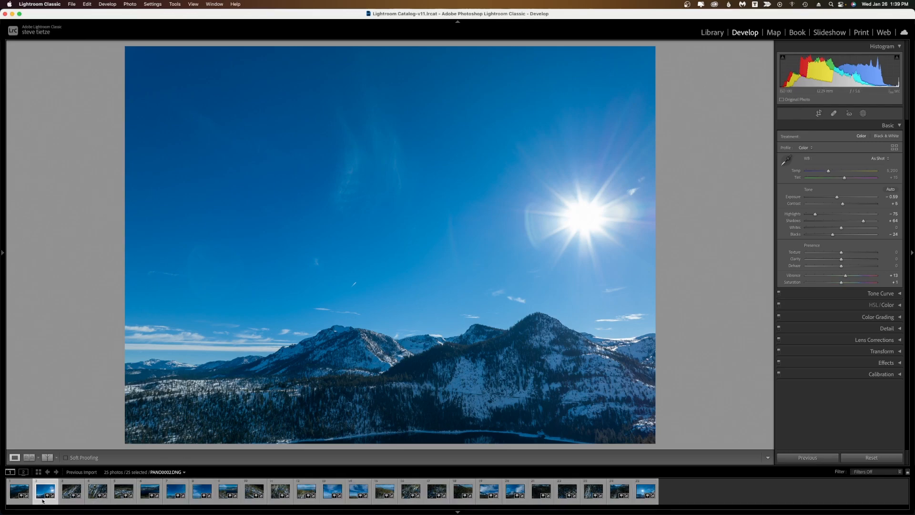
click(647, 492)
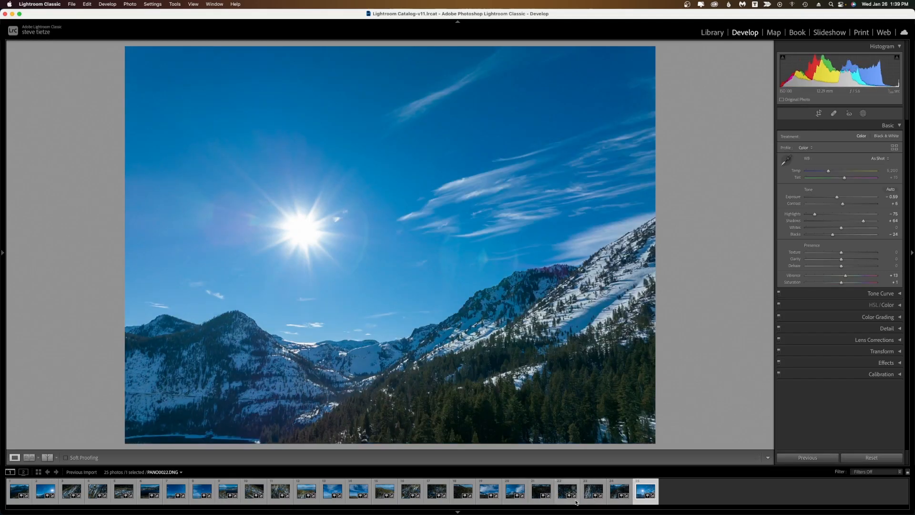
click(482, 501)
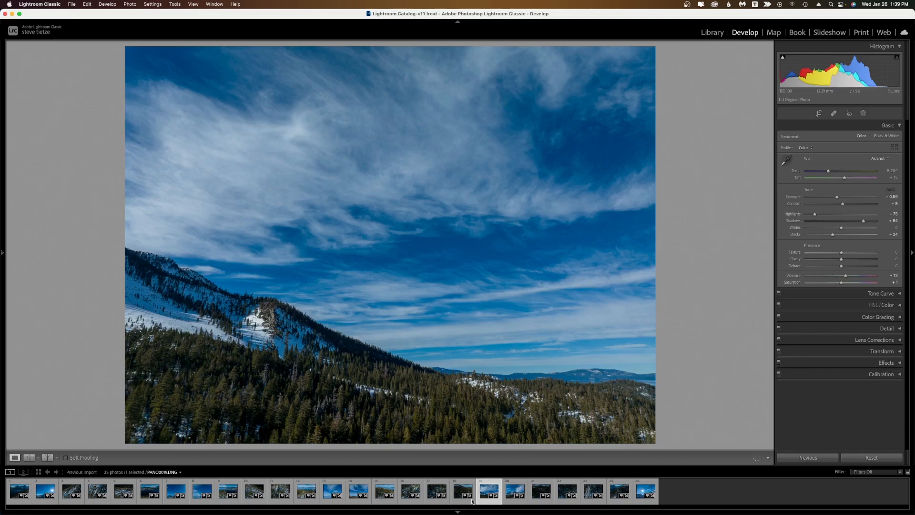
click(329, 498)
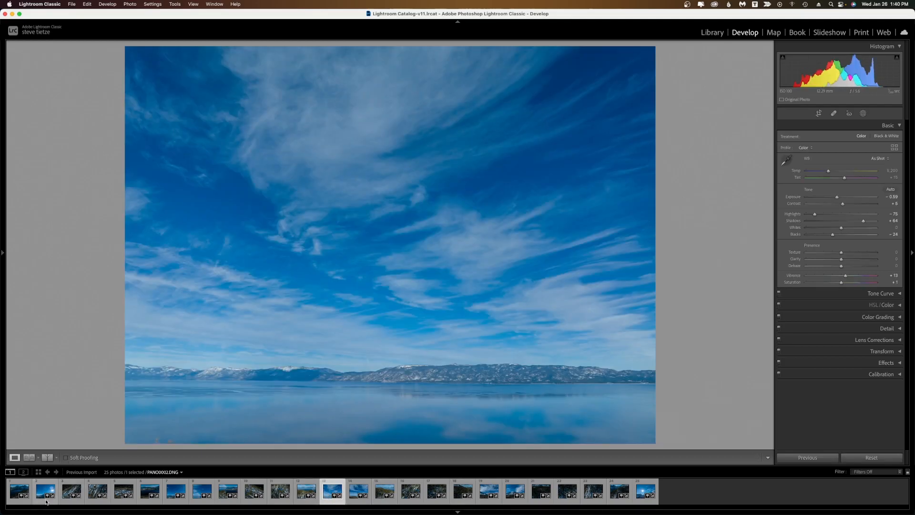
click(46, 501)
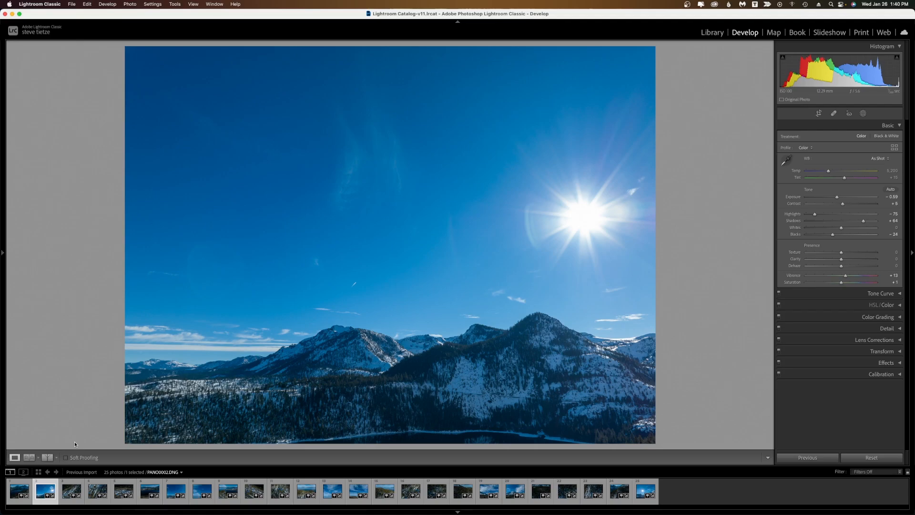
Select all photos and open the Export dialog for the 25 files.
key(super+a)
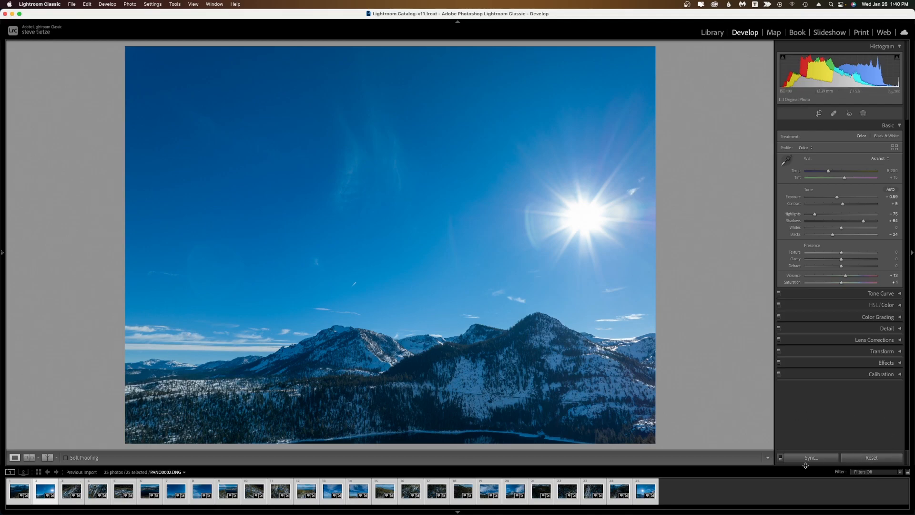
click(71, 4)
click(116, 114)
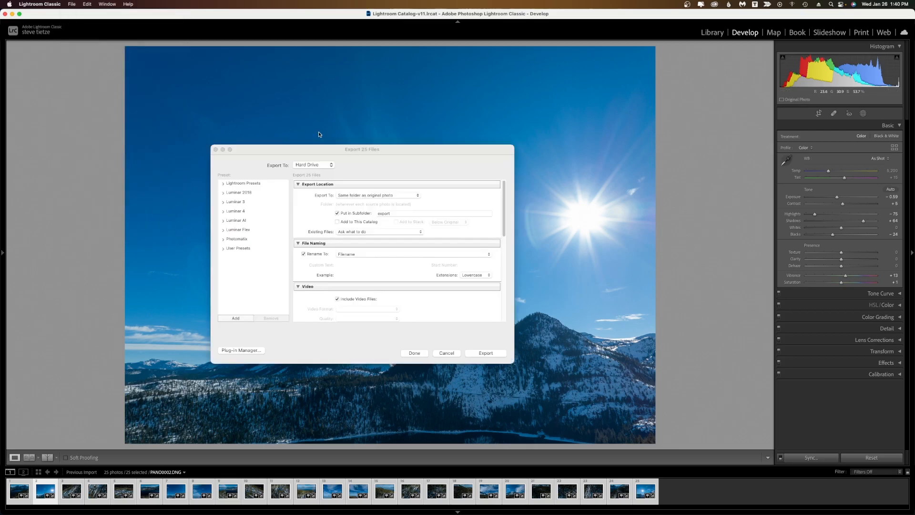
drag(302, 149, 321, 150)
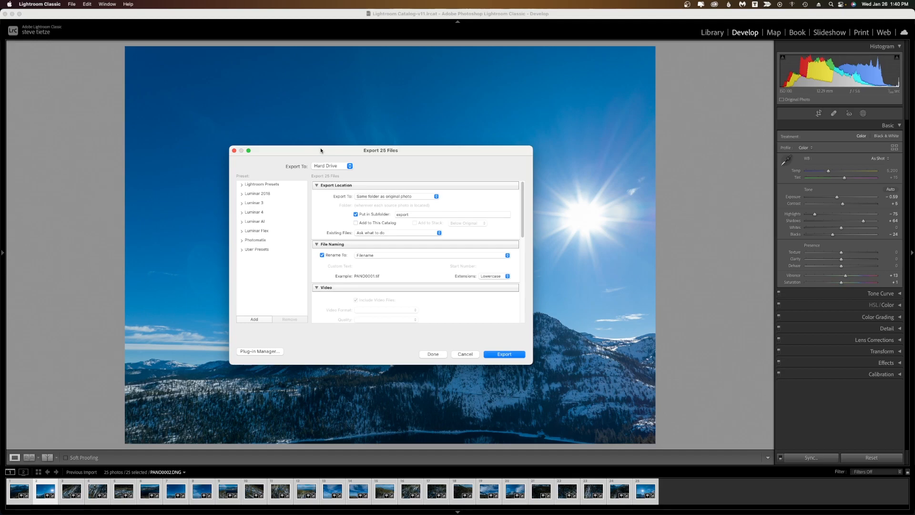
Review the export location and TIFF file settings in the Export dialog.
scroll(413, 269, down, 5)
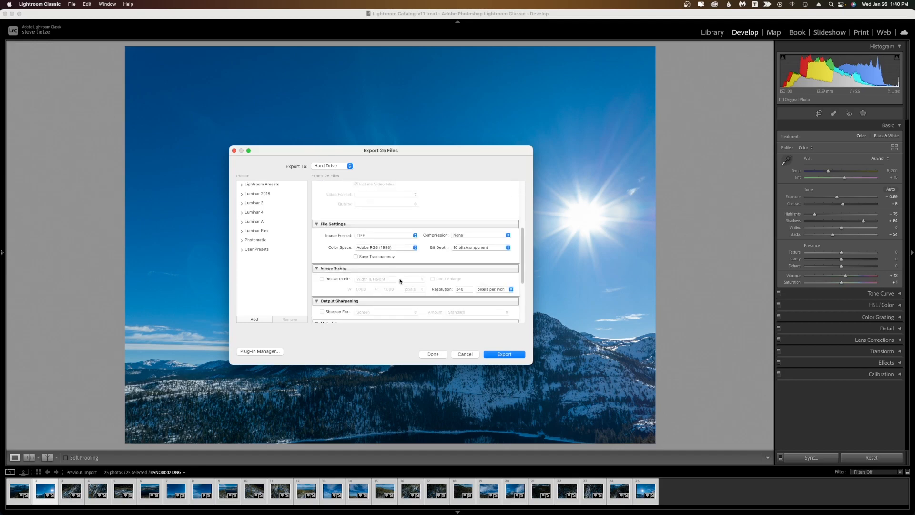
click(366, 235)
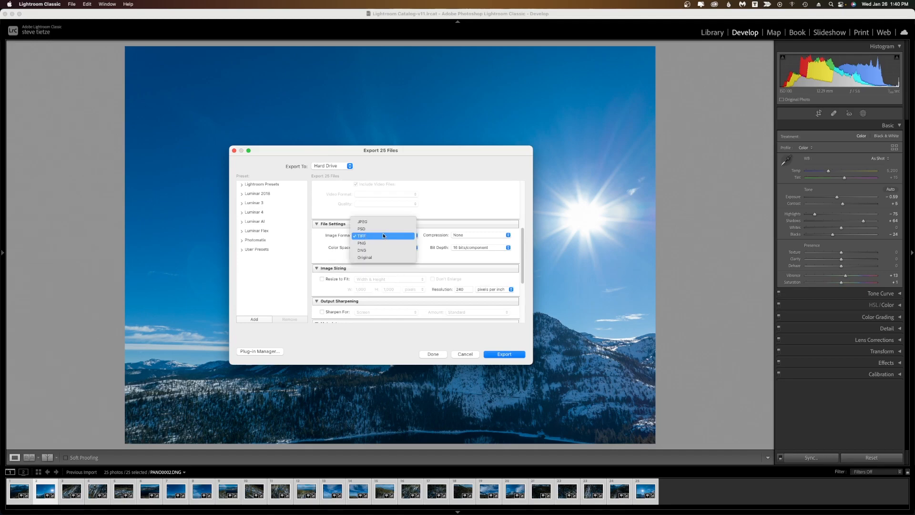
click(444, 154)
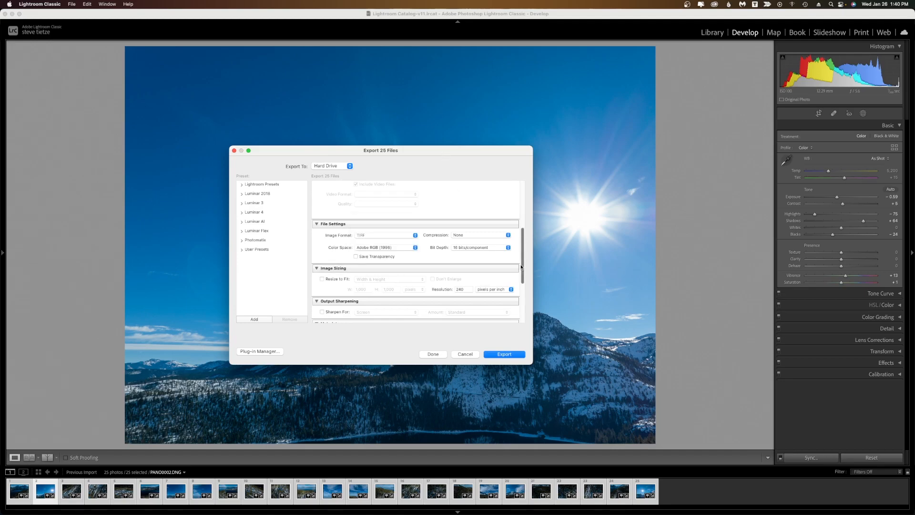
drag(522, 267, 520, 215)
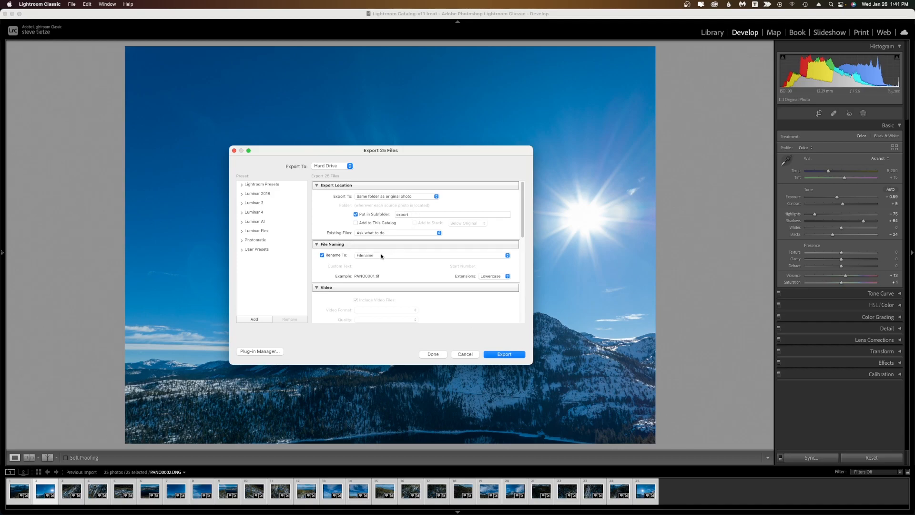
scroll(374, 272, down, 5)
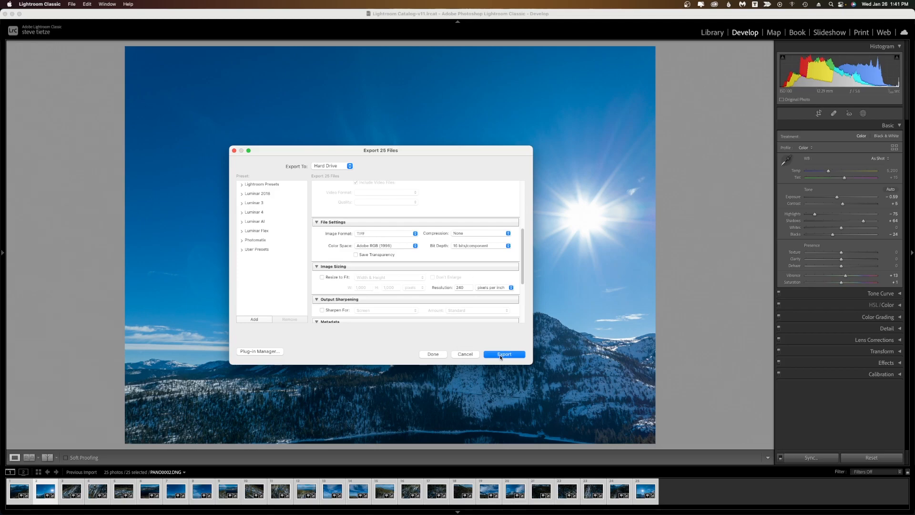
Cancel the export and select the 25 PANO TIFF files in the export folder of 100_0056 in Finder.
click(466, 355)
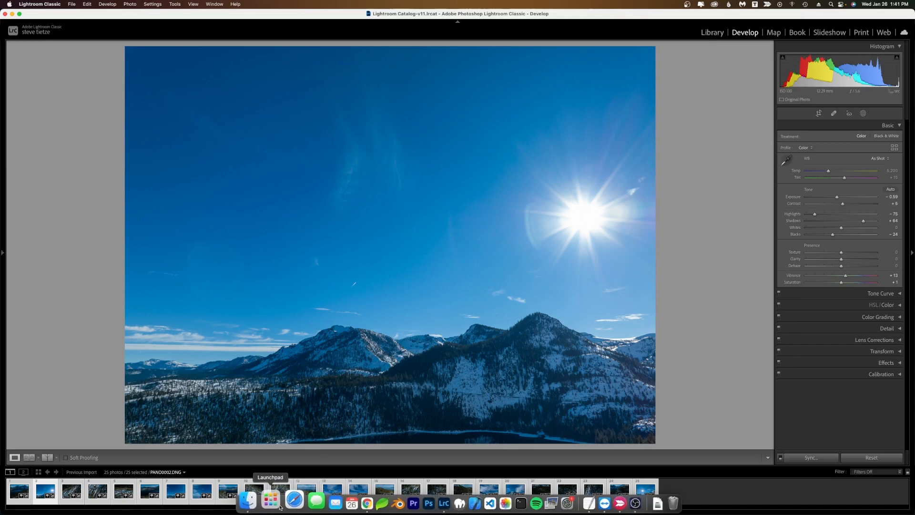
right_click(256, 499)
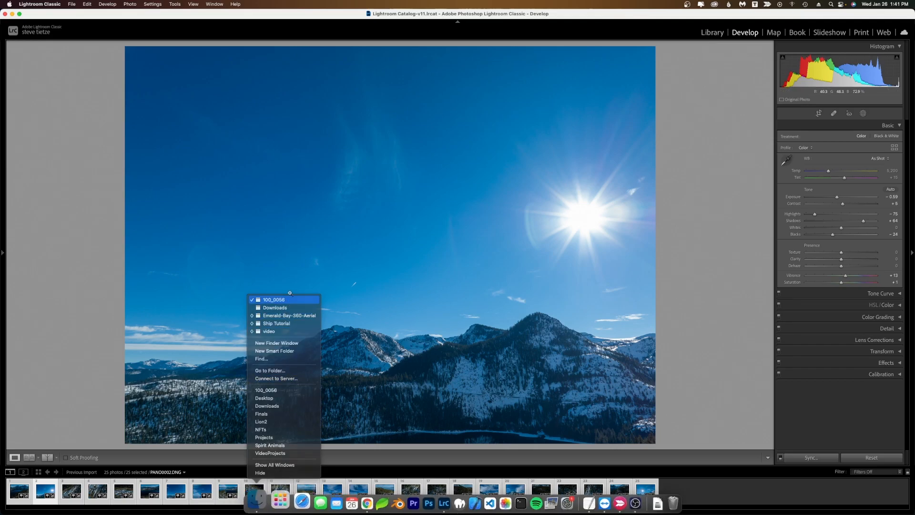
click(274, 299)
drag(464, 66, 337, 55)
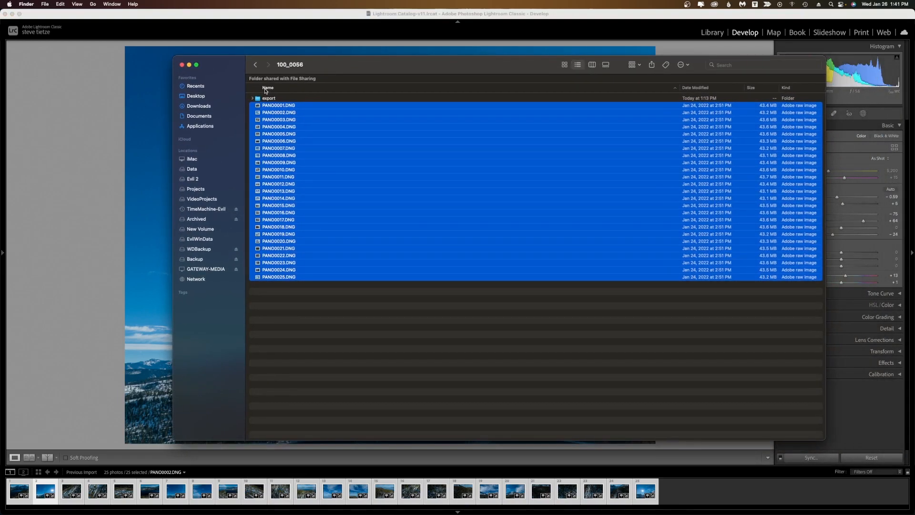
click(265, 98)
double_click(265, 98)
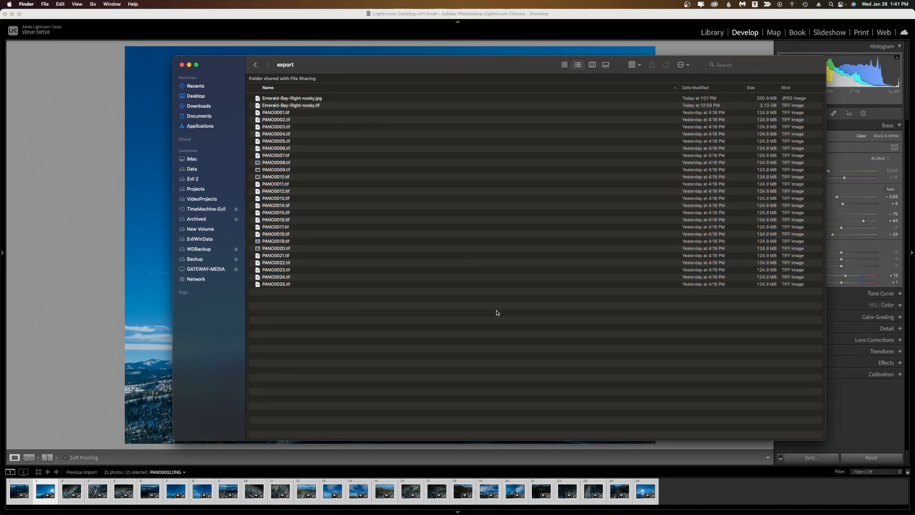
drag(317, 348, 250, 111)
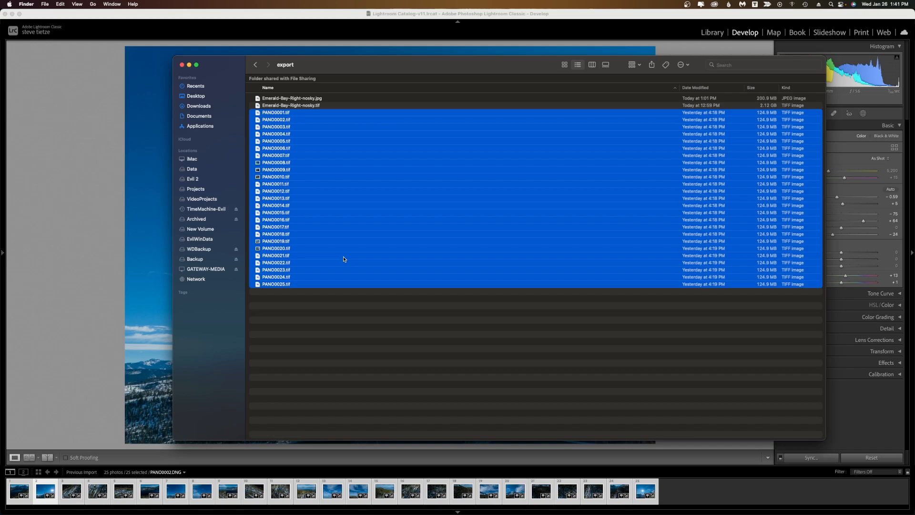
Remove all 25 photos from the Lightroom catalog, then quit Lightroom Classic, skipping the catalog backup this time.
click(462, 15)
click(715, 32)
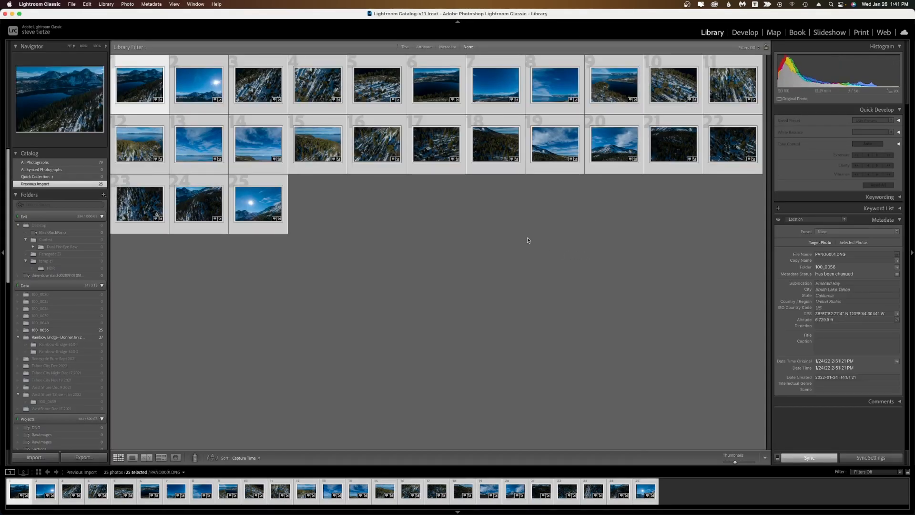
key(BackSpace)
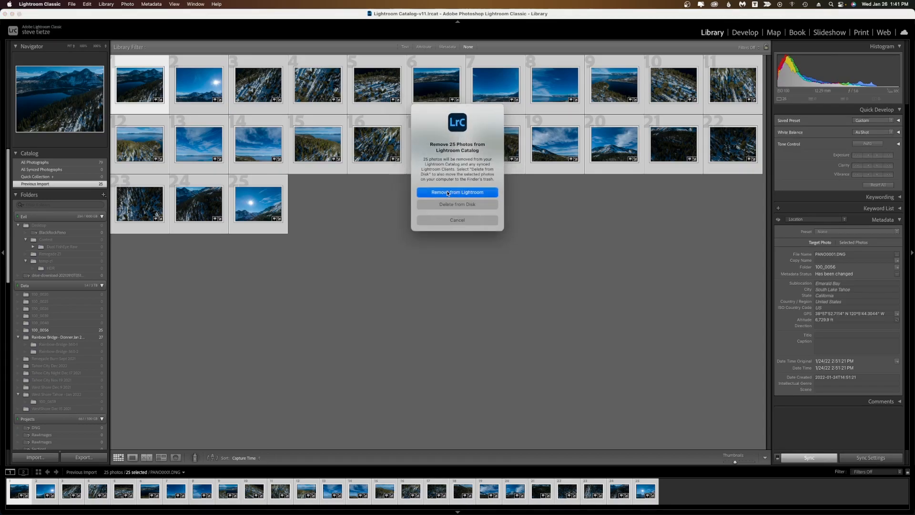
click(448, 192)
key(super+q)
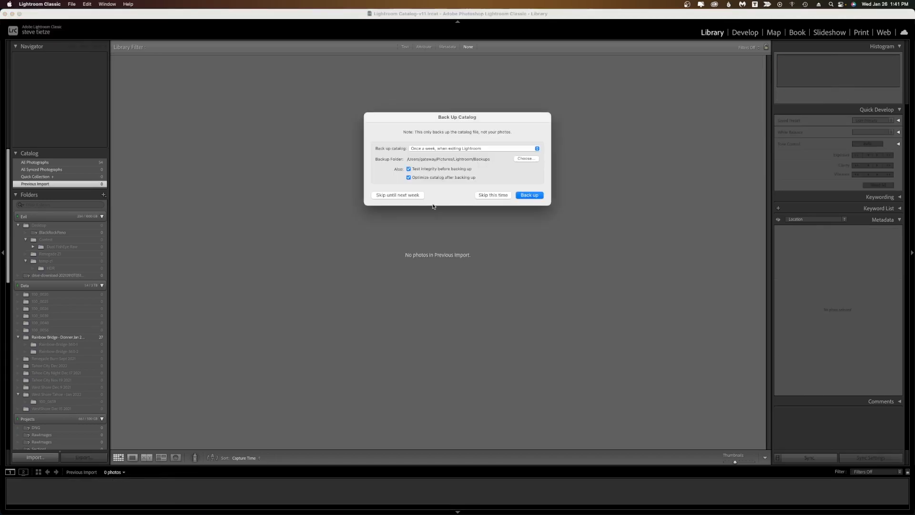
click(493, 195)
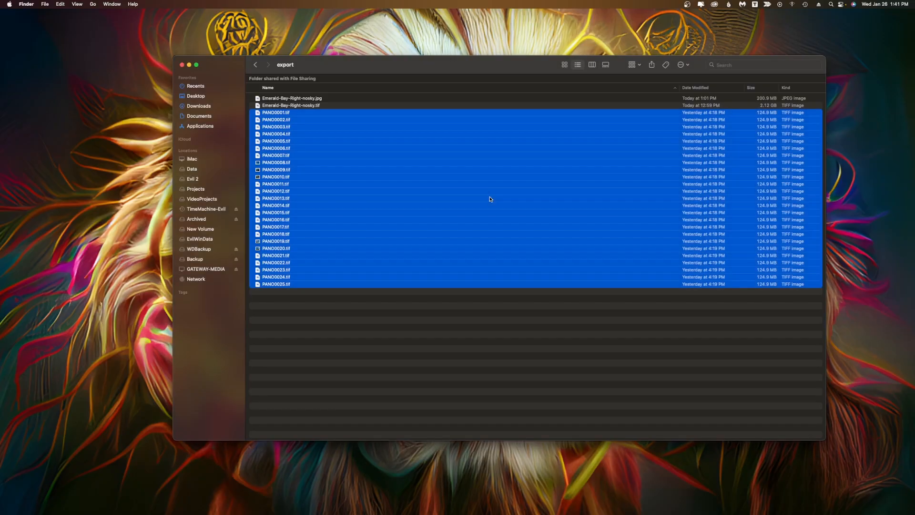
Launch PTGui Pro.
drag(382, 65, 394, 74)
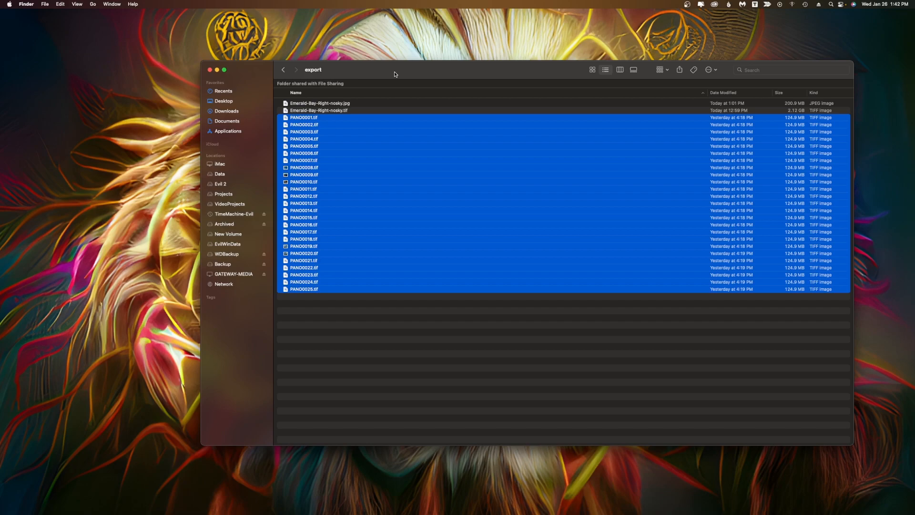
mouse_move(564, 514)
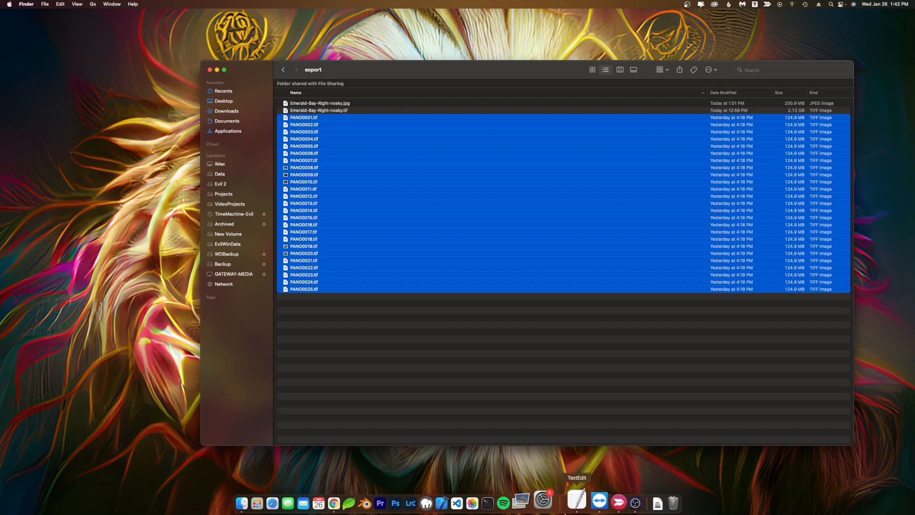
click(535, 501)
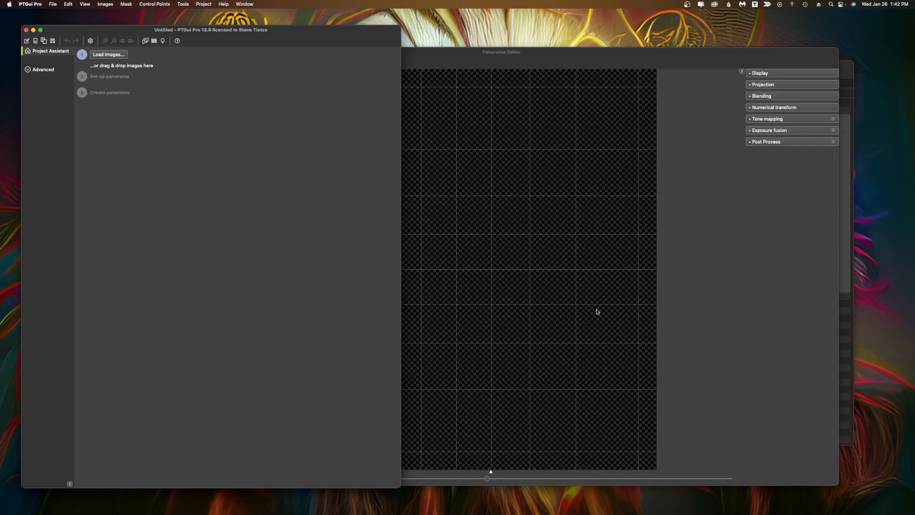
Drag the selected TIFF files from Finder into the PTGui project to load them as source images.
click(847, 63)
drag(607, 67, 748, 67)
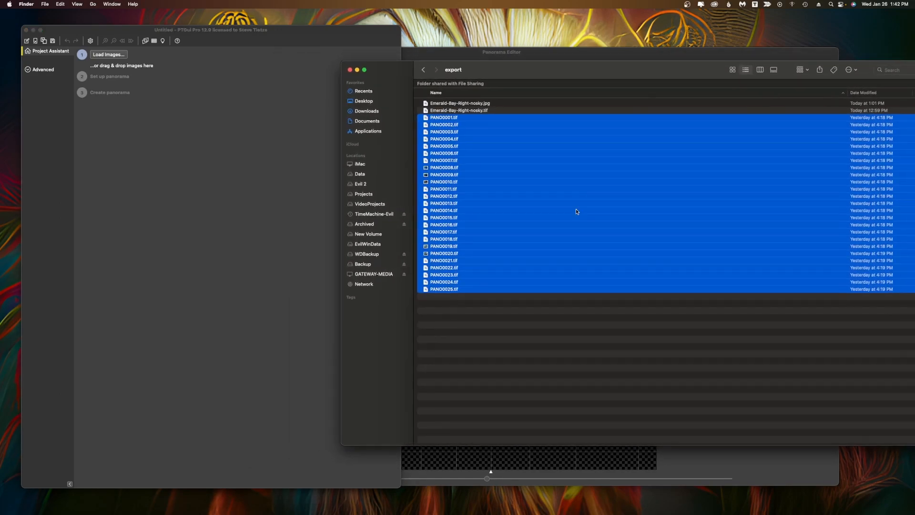
click(610, 411)
drag(610, 411, 442, 119)
drag(441, 120, 184, 137)
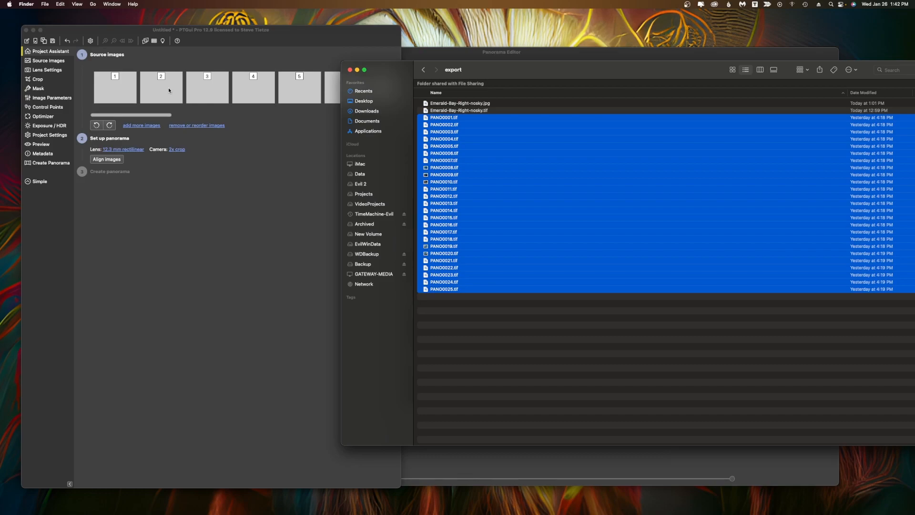
Minimize the Finder window and arrange the PTGui project and Panorama Editor windows.
drag(502, 74, 418, 76)
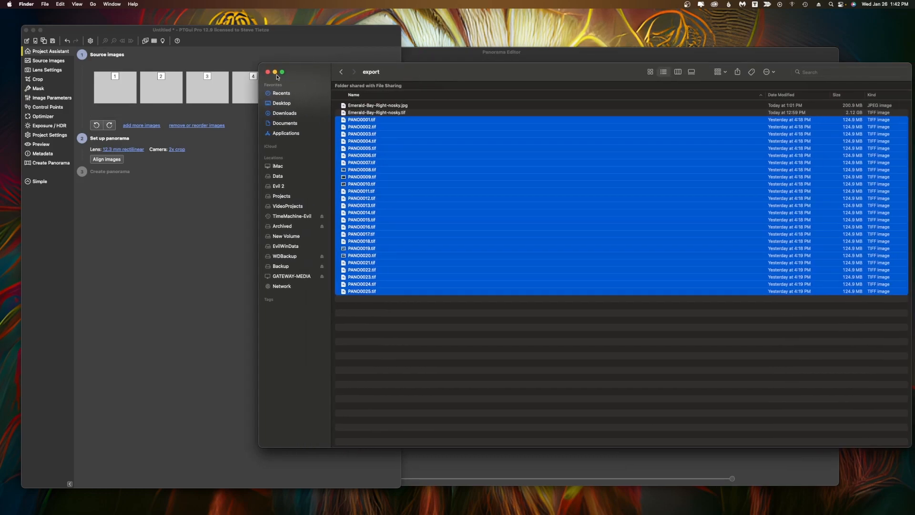
click(275, 73)
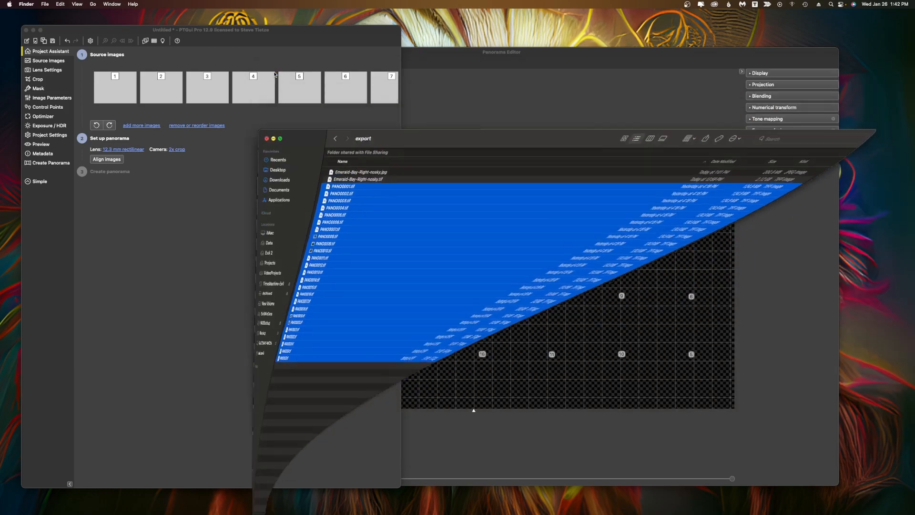
click(440, 56)
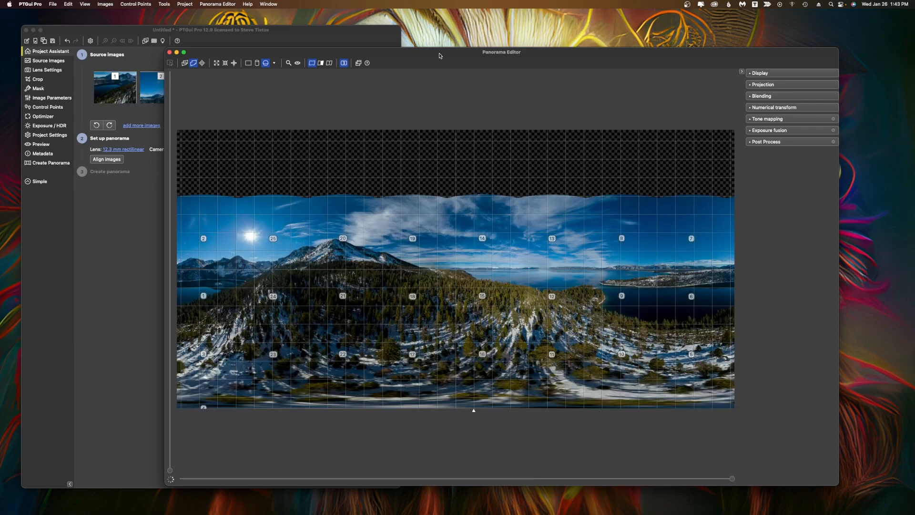
drag(439, 56, 510, 71)
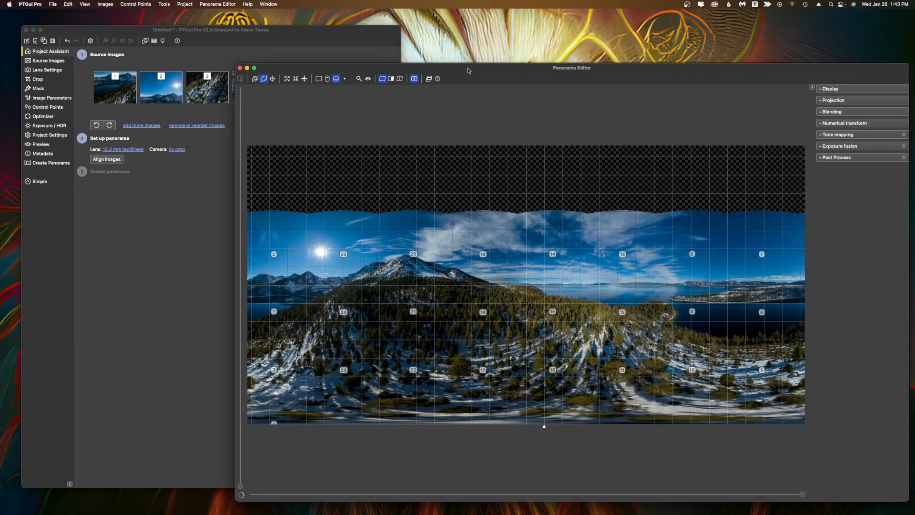
click(278, 33)
mouse_move(148, 115)
mouse_down()
mouse_move(328, 127)
mouse_move(132, 121)
mouse_up()
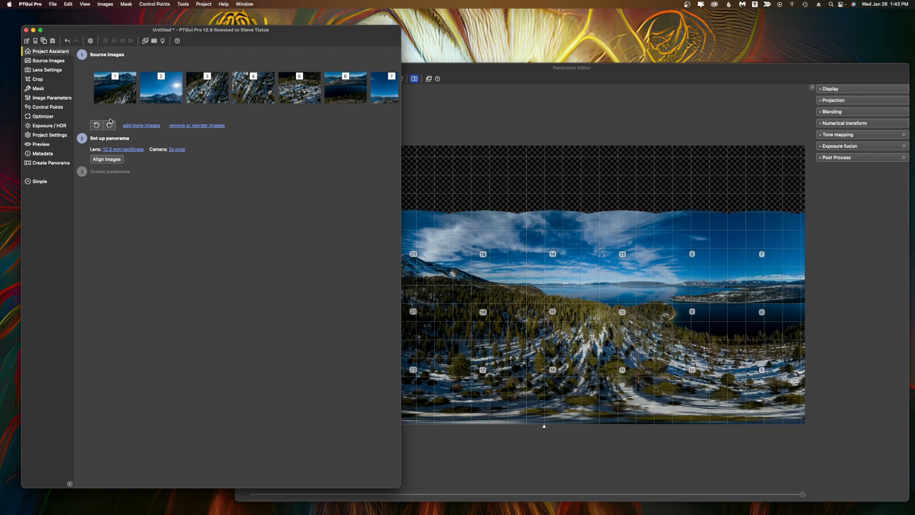
click(491, 70)
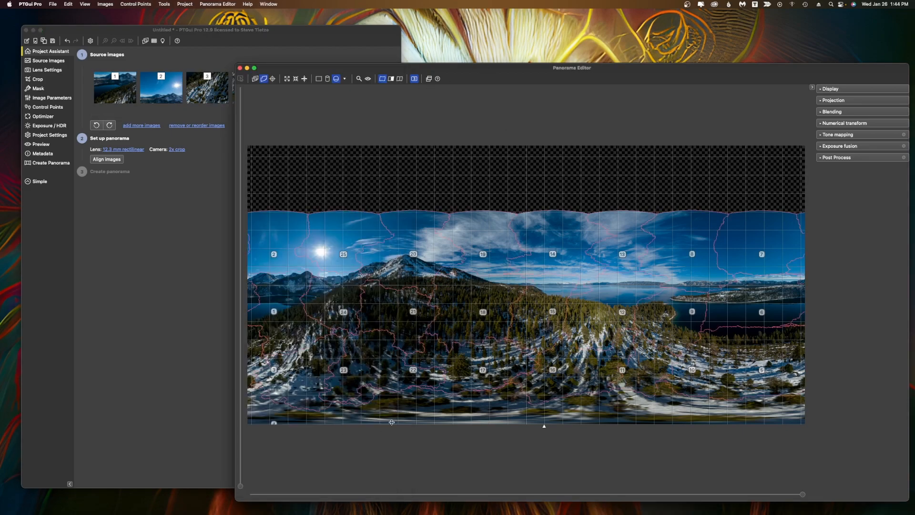
Align the source images into a panorama.
click(109, 160)
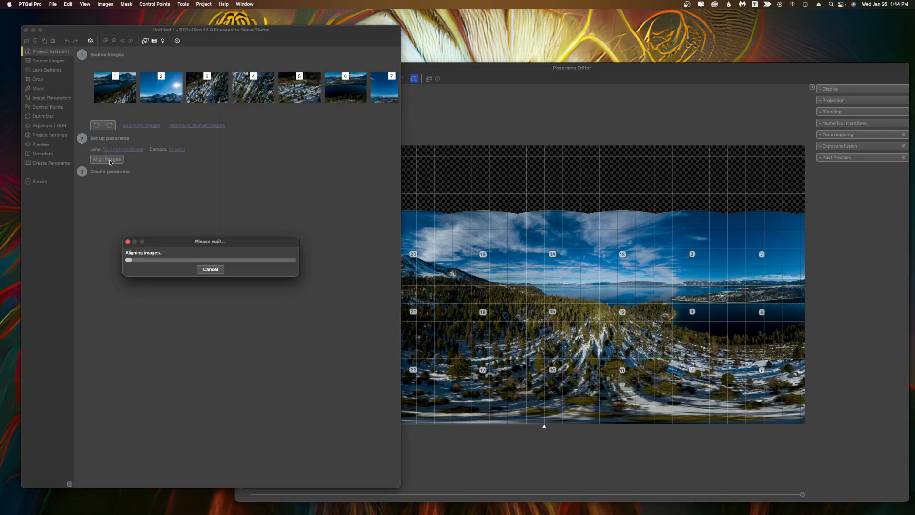
click(508, 76)
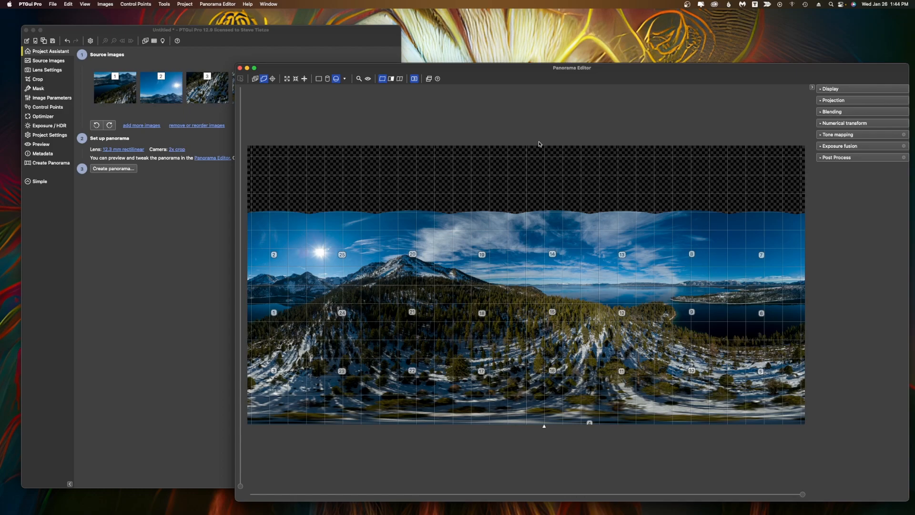
drag(471, 74, 439, 56)
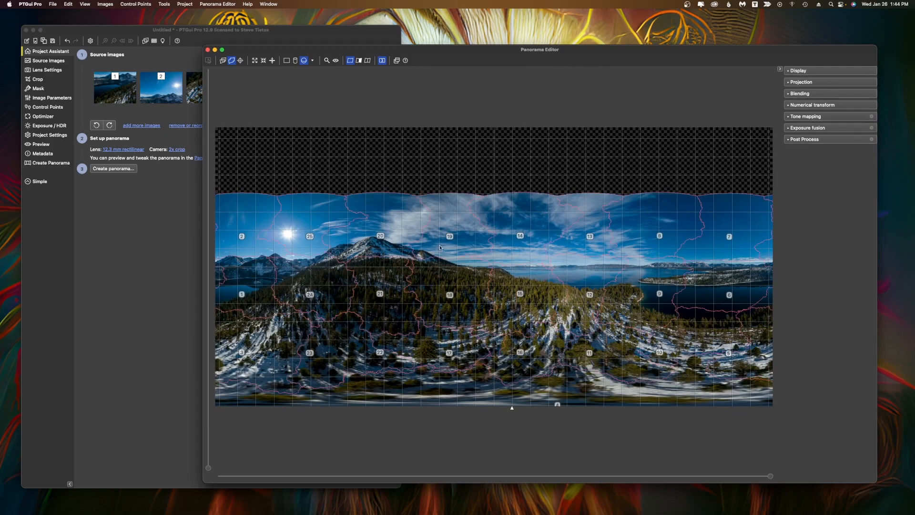
Inspect the panorama's seams and details across different areas in the Detail Viewer.
click(326, 61)
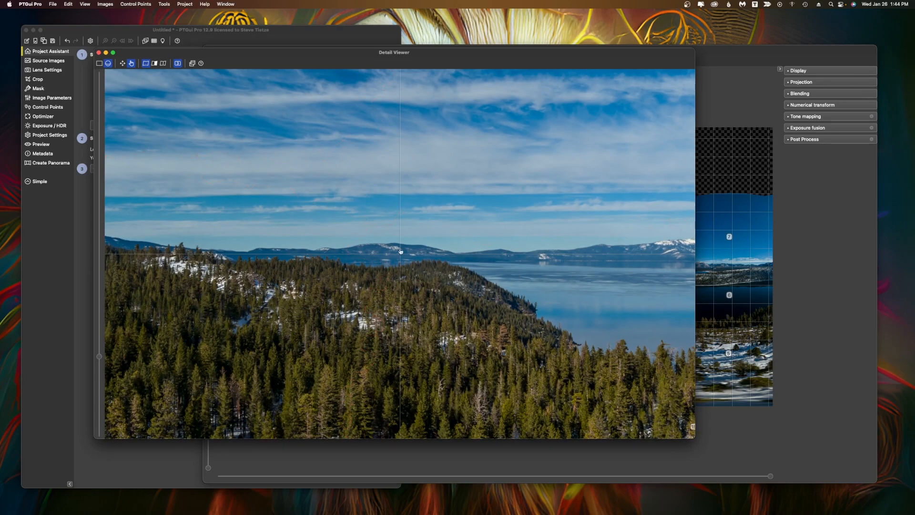
drag(391, 257, 517, 141)
drag(277, 348, 446, 245)
drag(286, 274, 351, 267)
drag(587, 260, 601, 256)
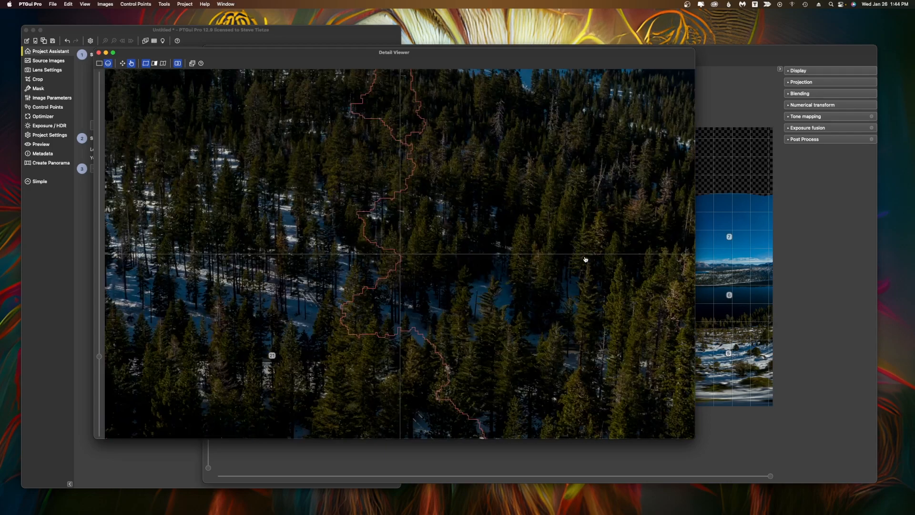
drag(417, 229, 441, 309)
drag(399, 157, 419, 244)
drag(298, 156, 373, 293)
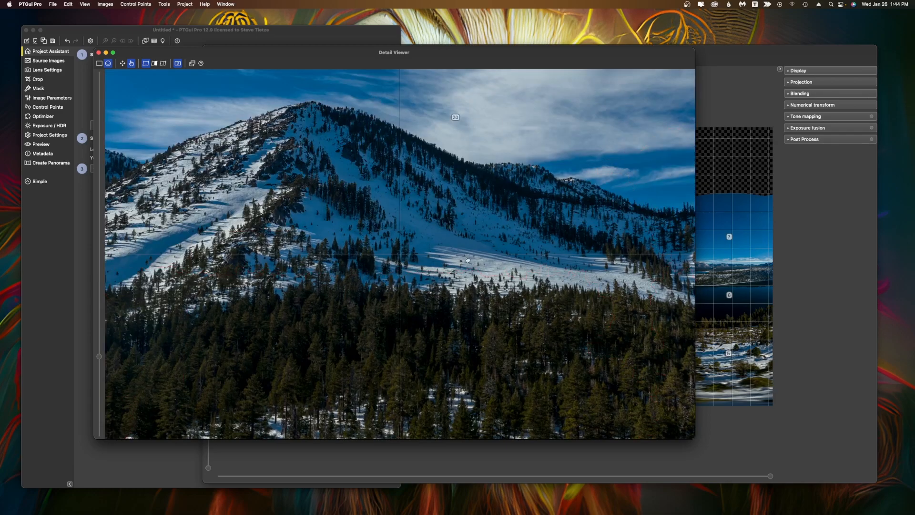
drag(452, 260, 593, 253)
drag(382, 248, 516, 244)
drag(346, 255, 462, 262)
drag(239, 368, 406, 266)
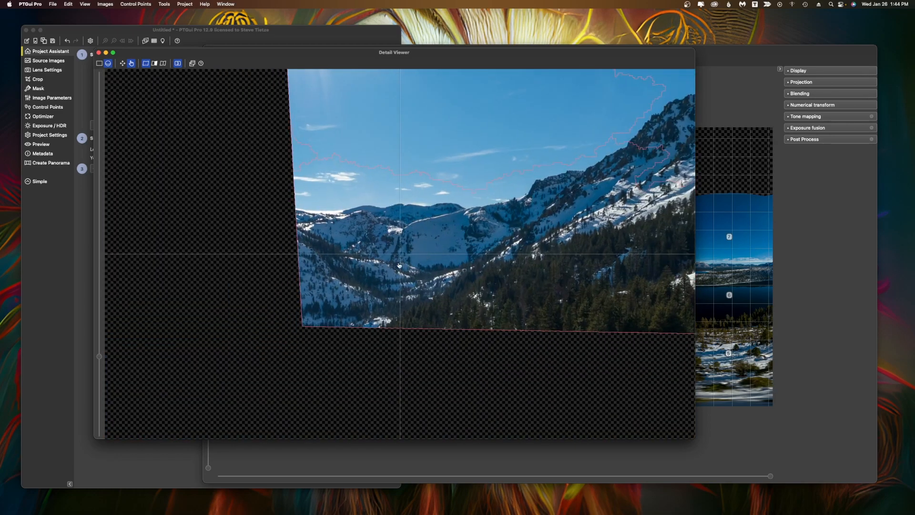
drag(326, 331, 587, 233)
drag(314, 250, 395, 249)
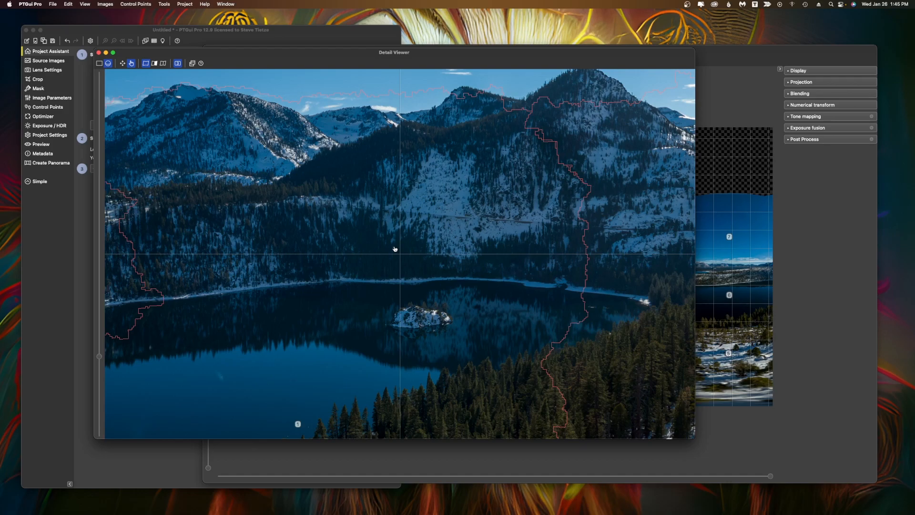
click(98, 53)
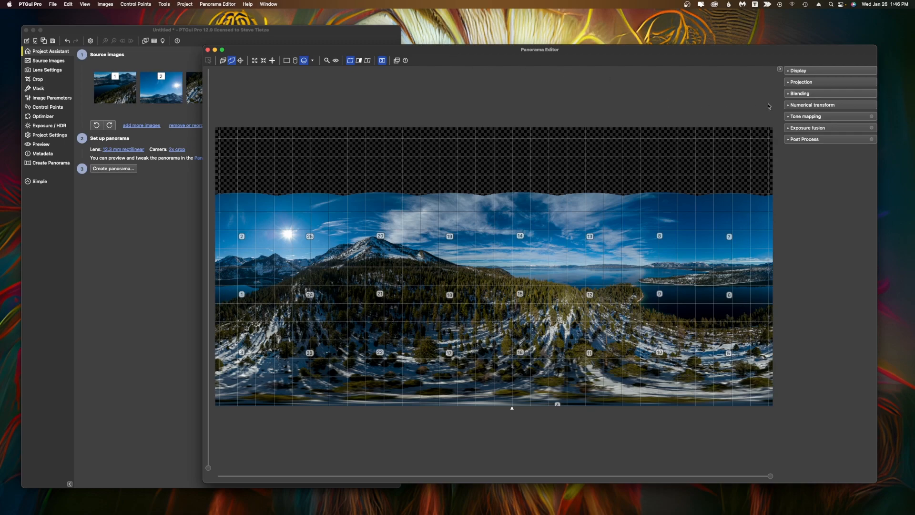
Try enabling Fill holes in the Blending settings.
click(792, 94)
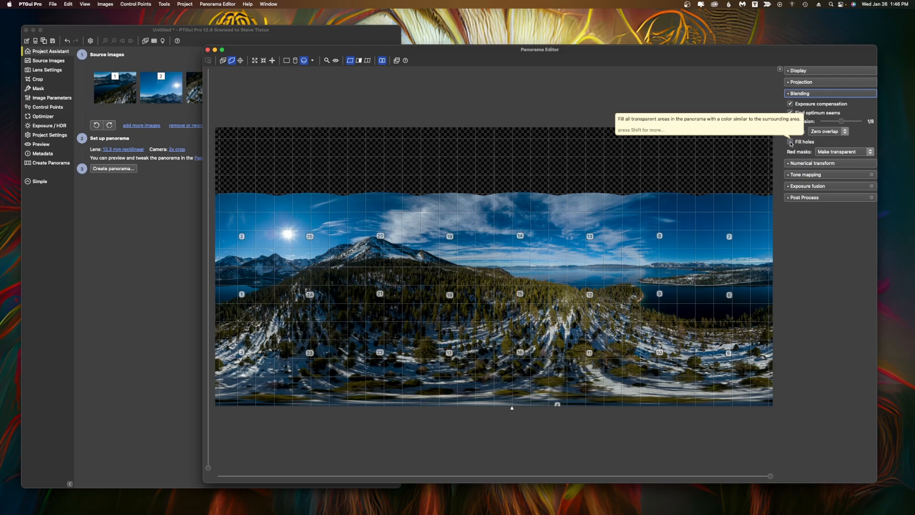
click(791, 142)
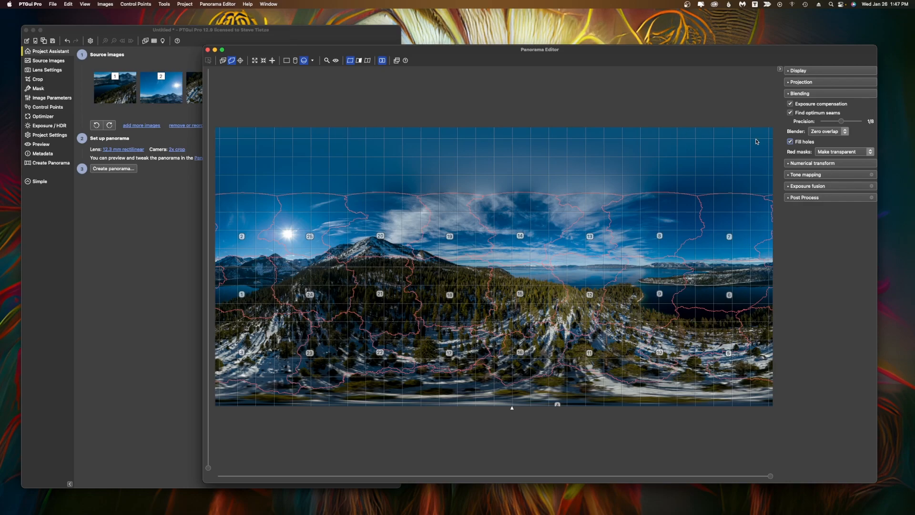
click(790, 142)
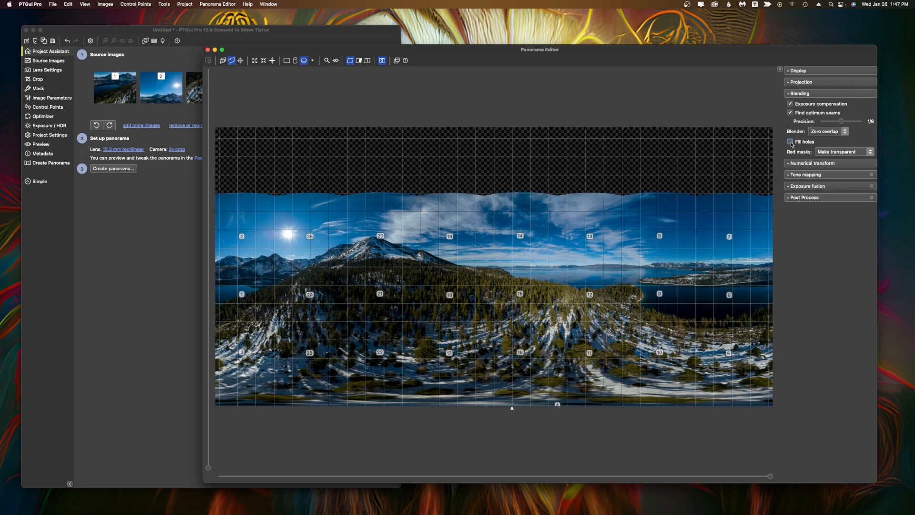
Apply Exposure Fusion and set its Brightness to 0.4.
click(790, 186)
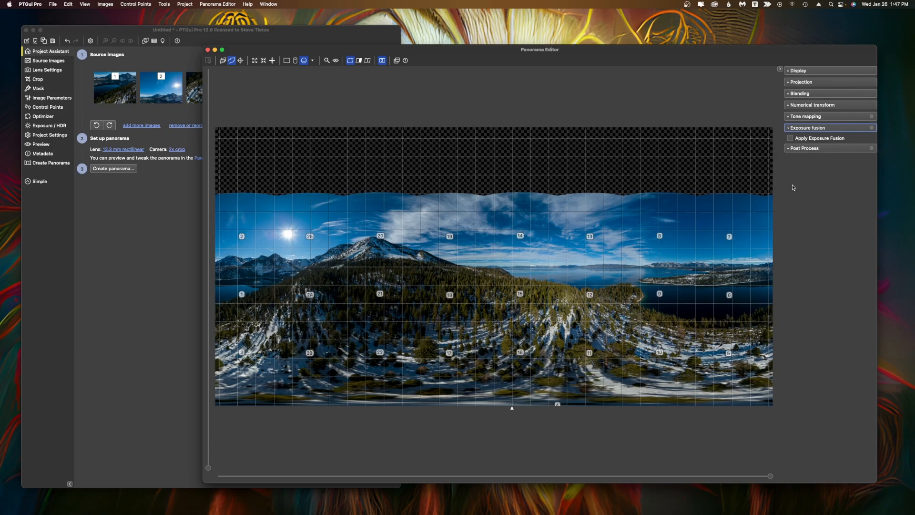
click(790, 138)
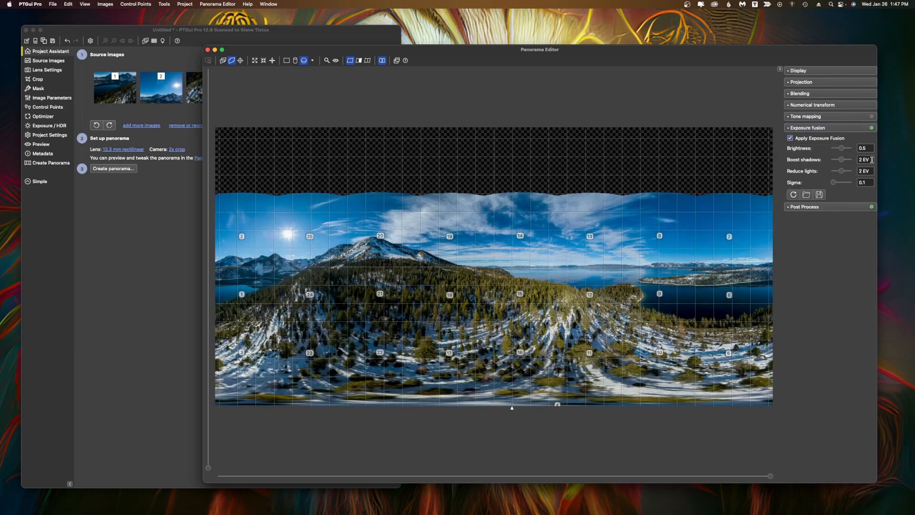
click(868, 148)
text(4)
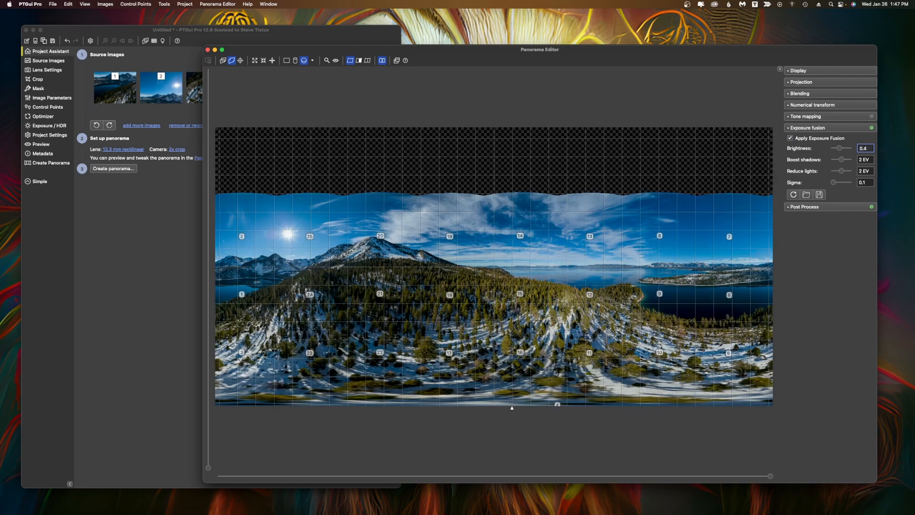
Review the Exposure / HDR settings, open Create Panorama, and set the output file format to TIFF.
click(48, 126)
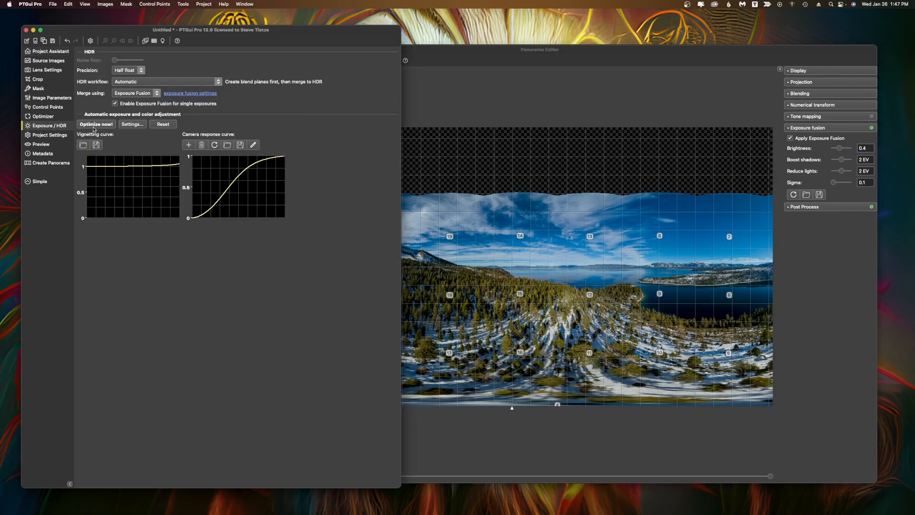
click(426, 62)
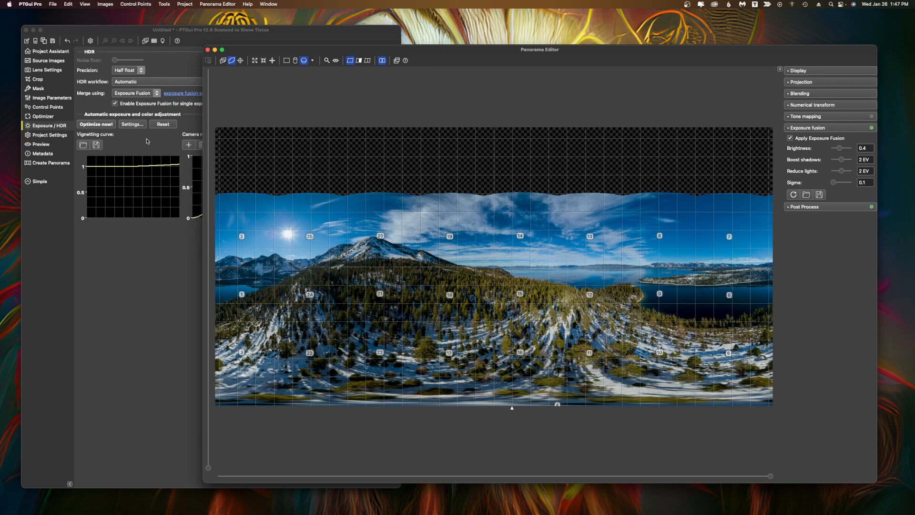
click(52, 163)
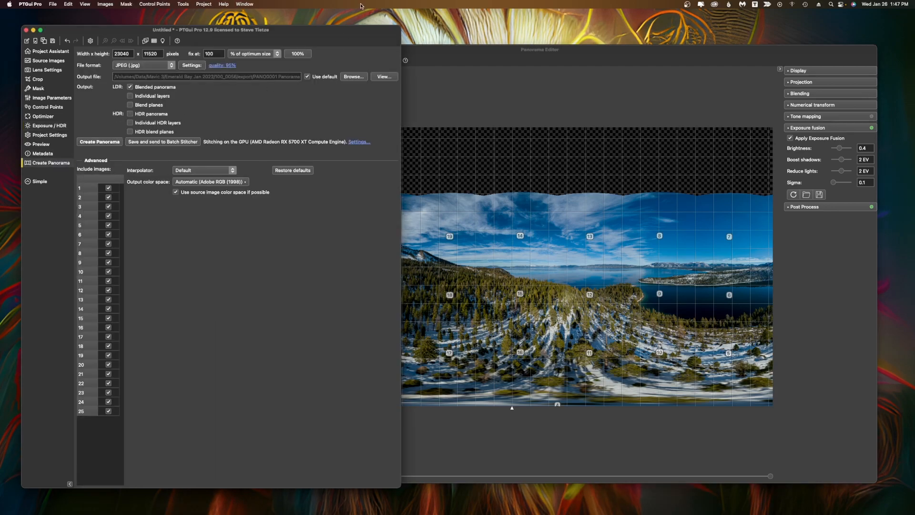
drag(319, 34, 453, 39)
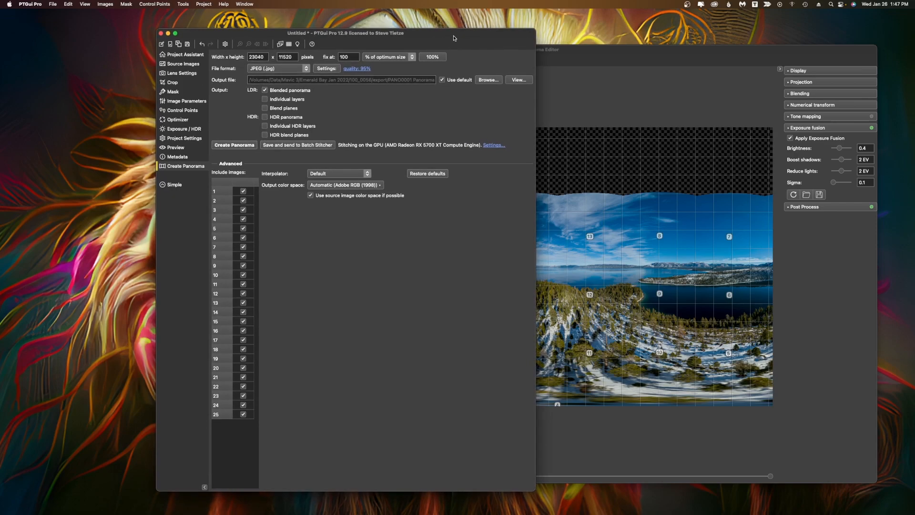
click(304, 68)
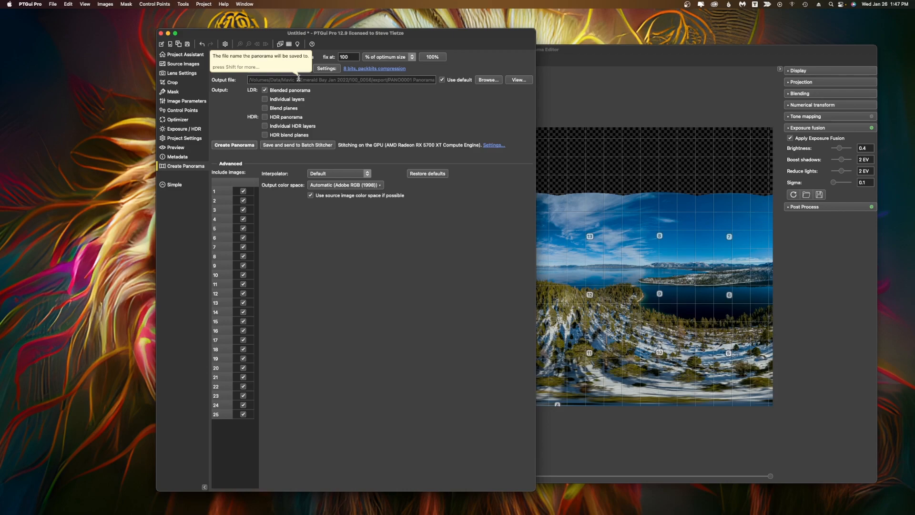
Open the project's export folder in Finder and look over the exported panorama files.
right_click(263, 500)
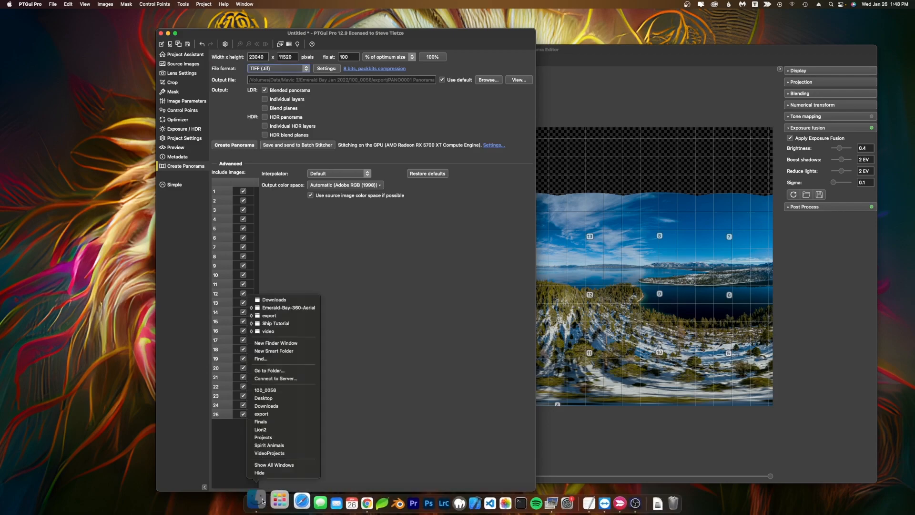
click(289, 307)
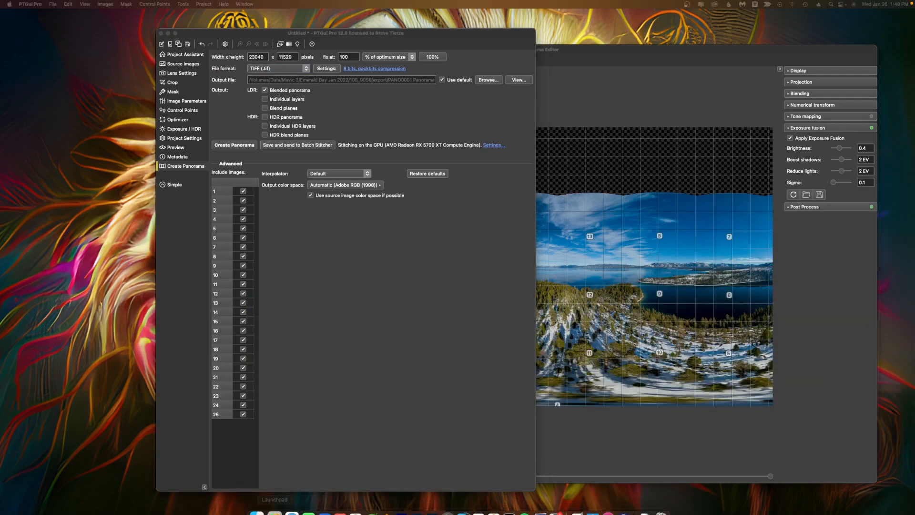
right_click(256, 500)
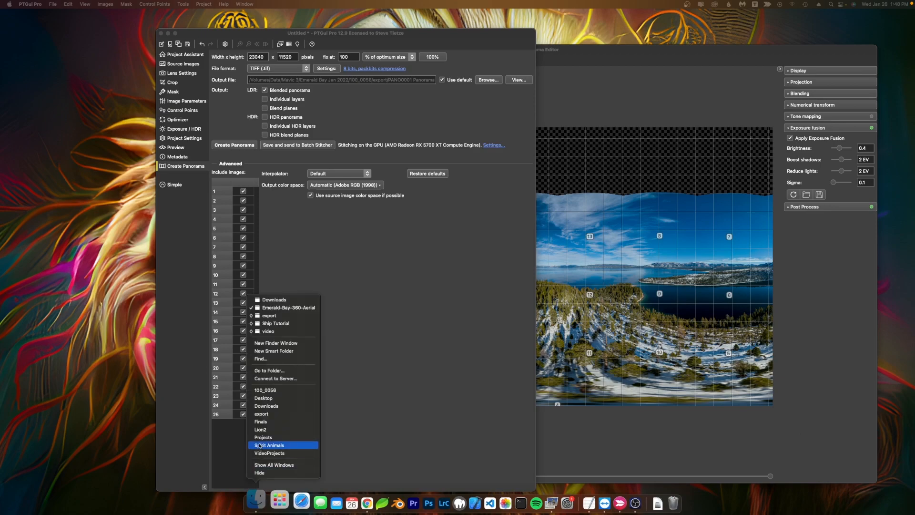
click(278, 389)
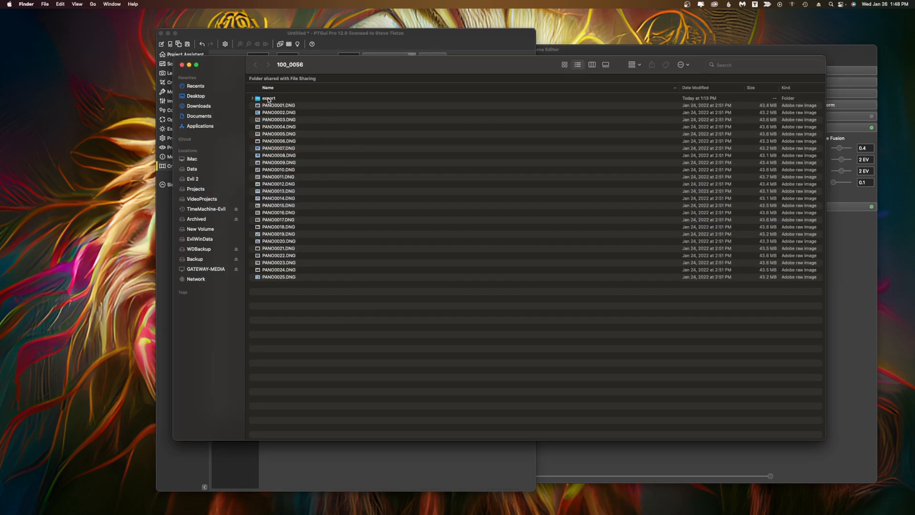
double_click(276, 99)
drag(368, 64, 350, 76)
click(347, 121)
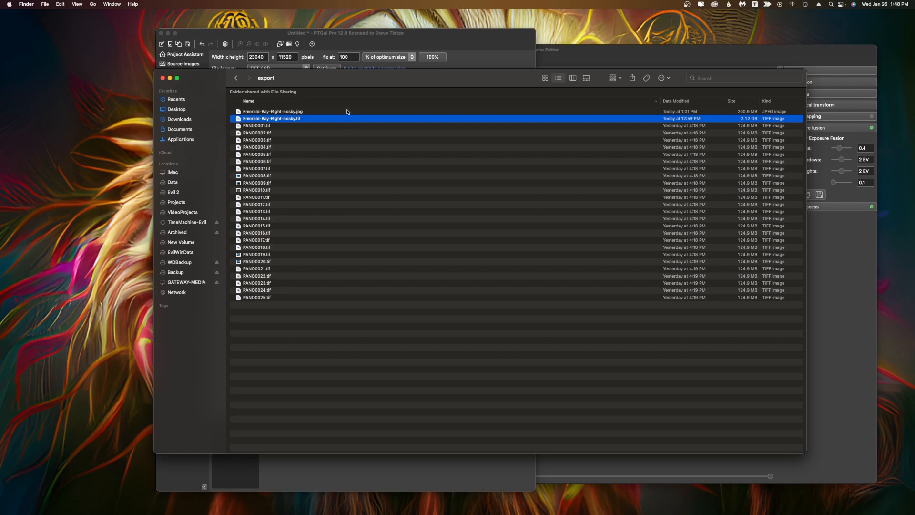
click(347, 112)
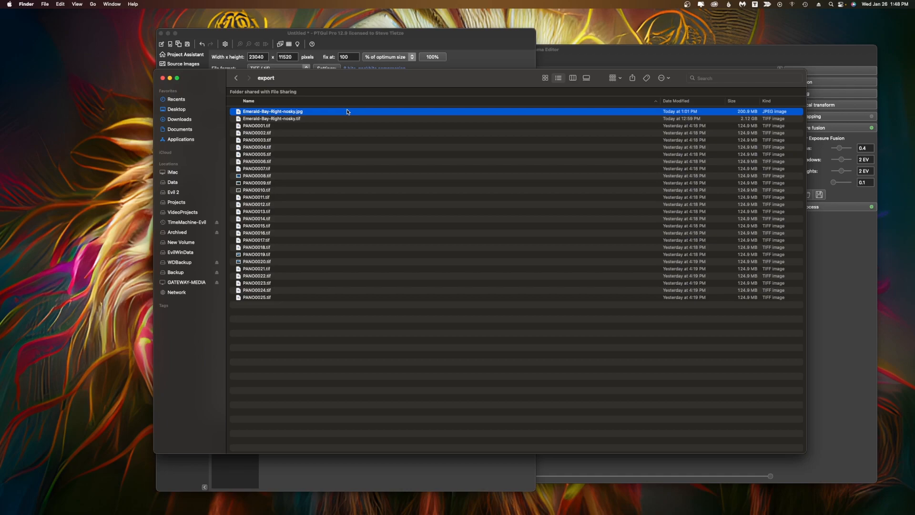
Switch the output format to JPEG and set its JPEG quality to 100.
click(361, 38)
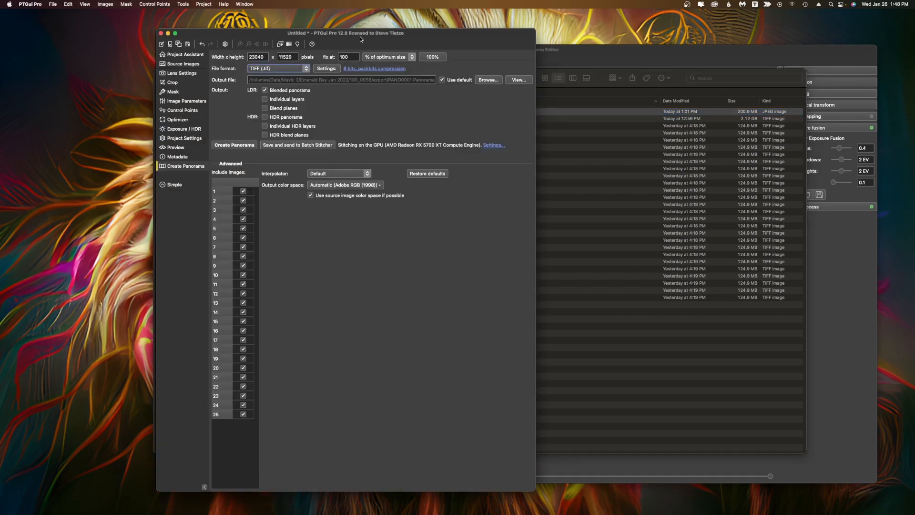
drag(361, 36, 362, 38)
click(302, 71)
click(292, 65)
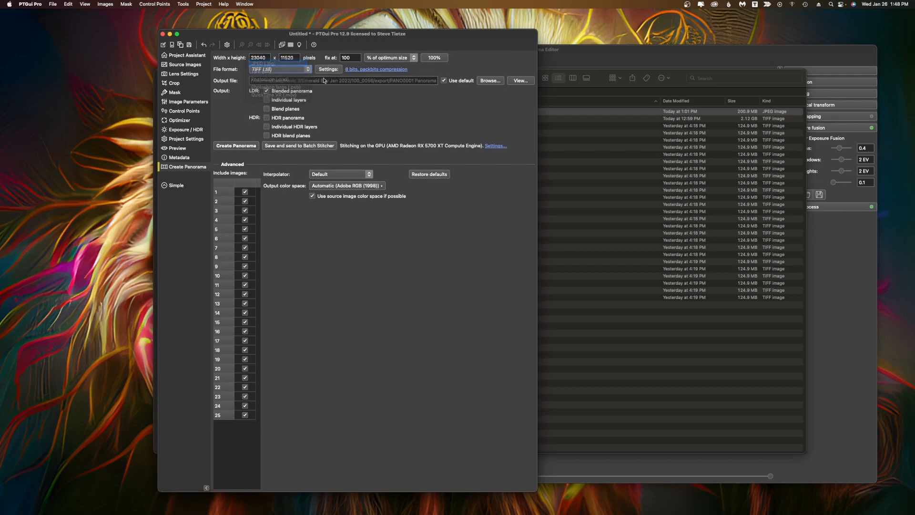
click(356, 69)
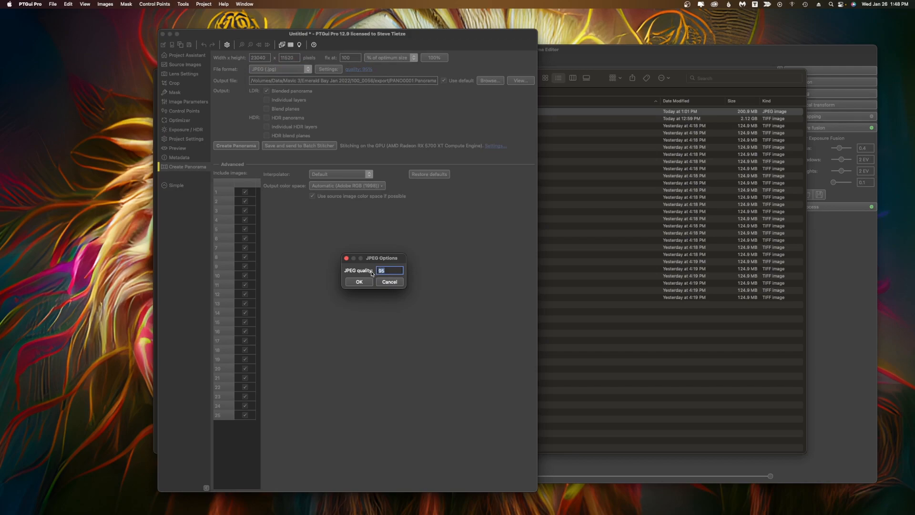
text(100)
click(367, 281)
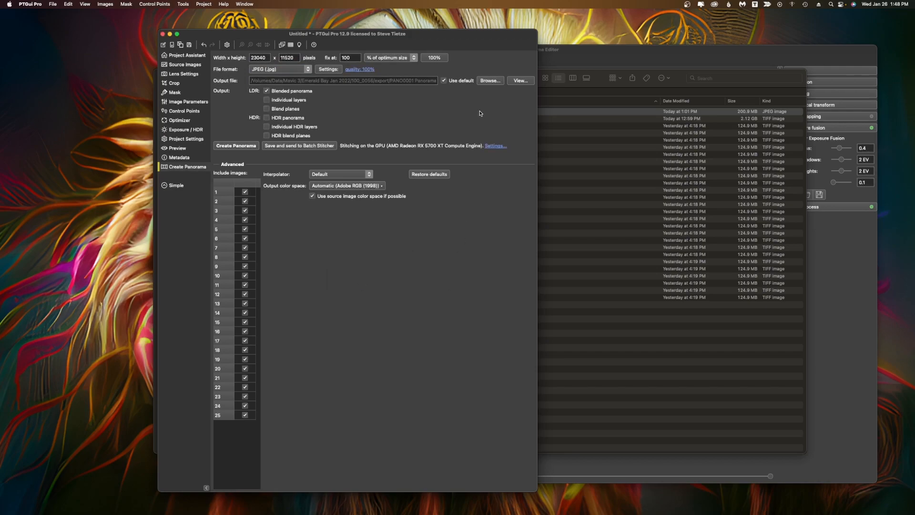
Switch the output format back to TIFF with 16 bits per channel and no compression.
click(299, 67)
click(294, 80)
click(370, 69)
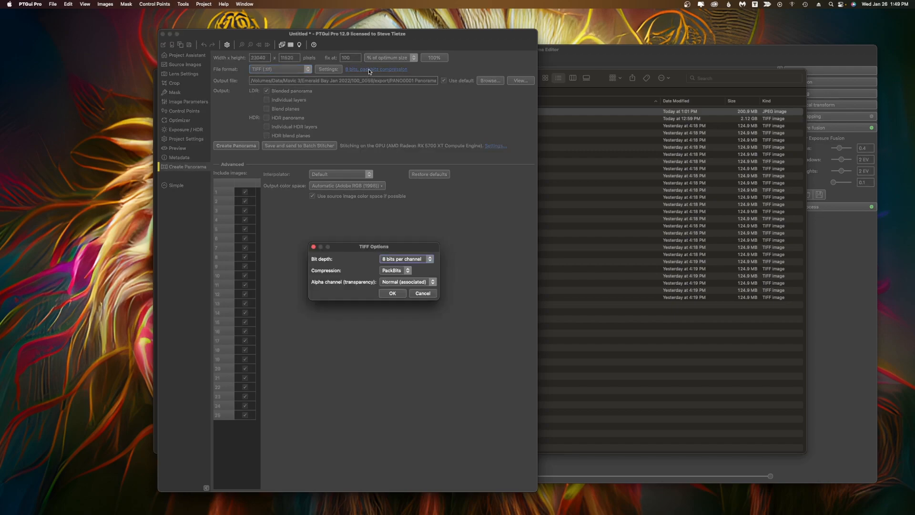
click(412, 257)
click(405, 267)
click(401, 270)
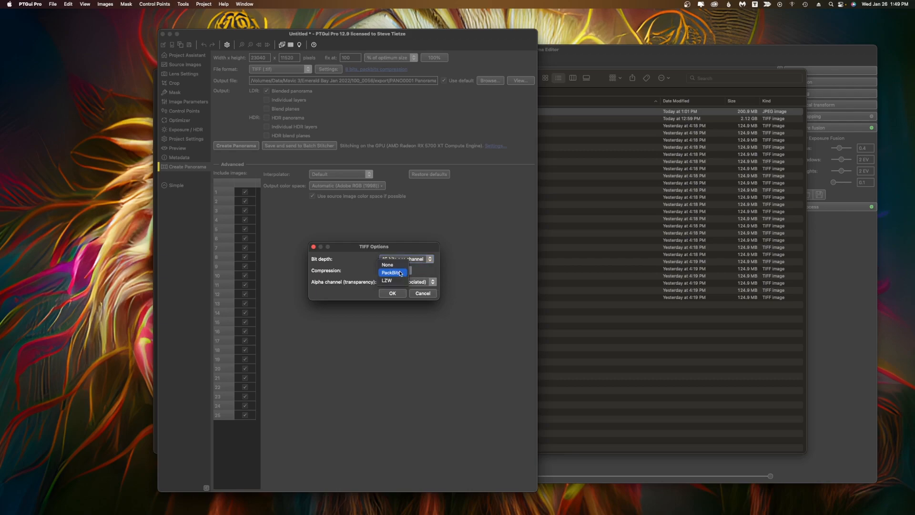
click(389, 261)
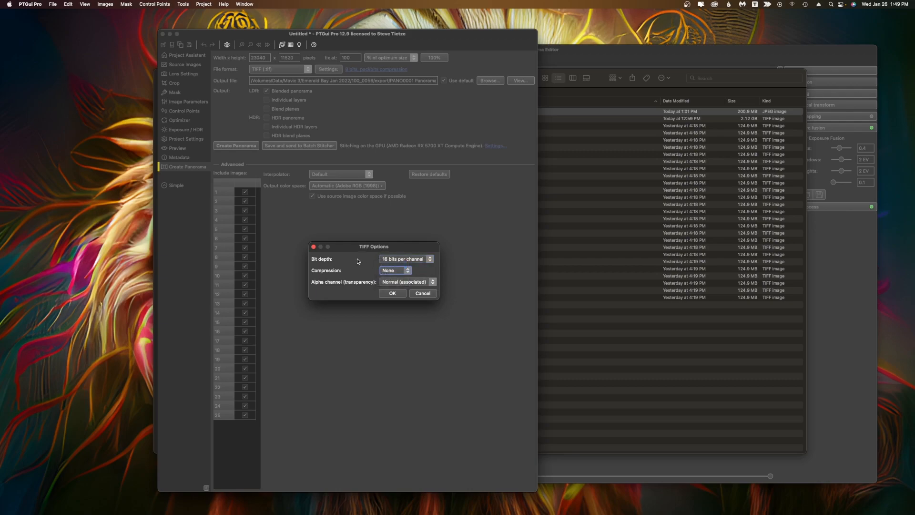
click(394, 296)
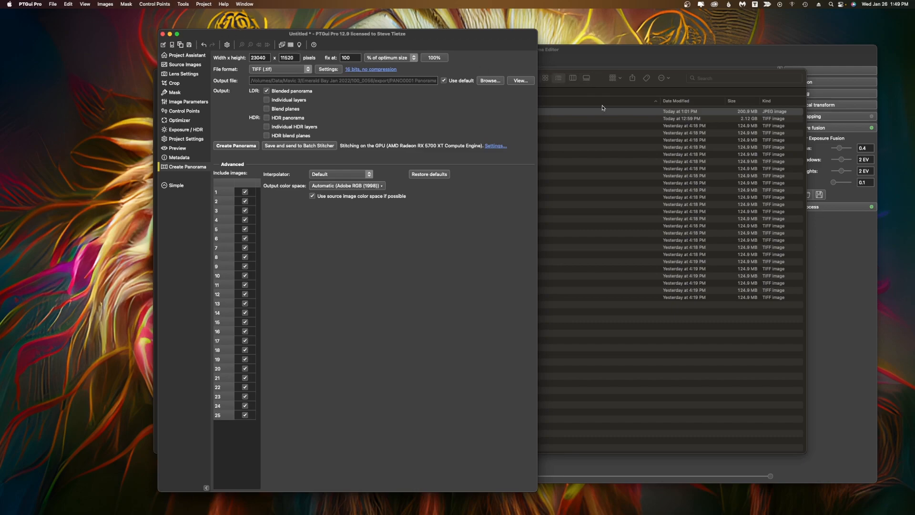
Check the stitched Emerald-Bay-Right-nosky files in the export folder.
click(599, 80)
click(317, 119)
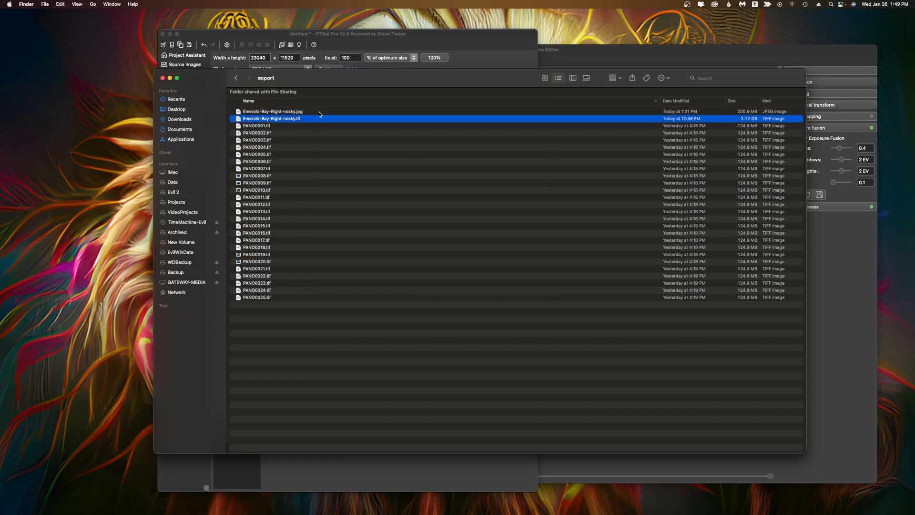
click(324, 112)
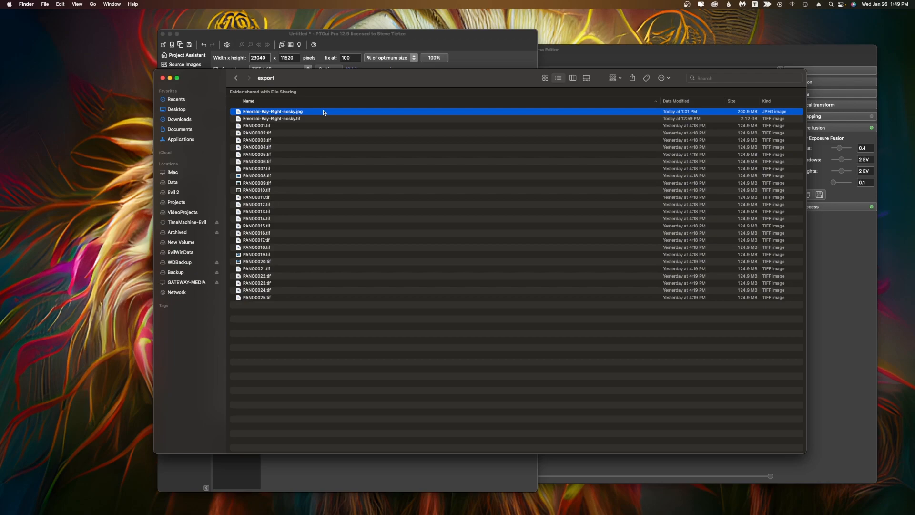
Quit PTGui Pro.
click(355, 48)
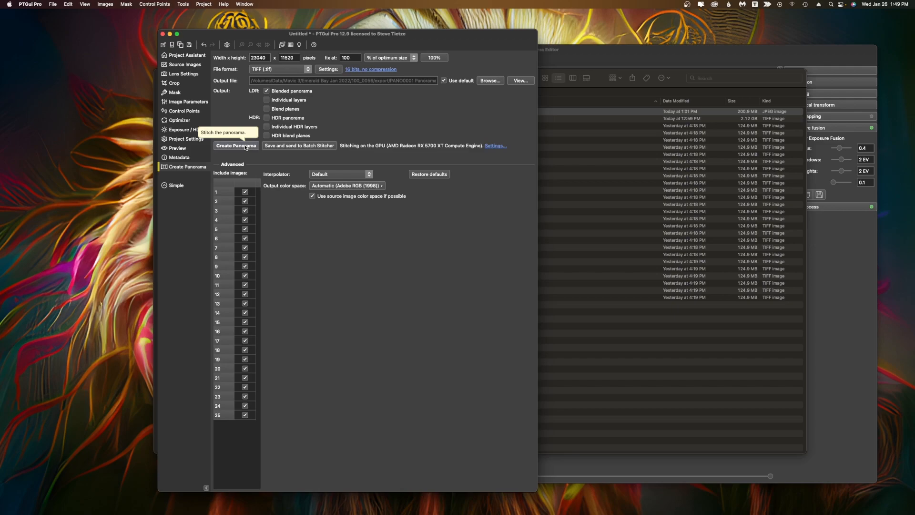
click(31, 4)
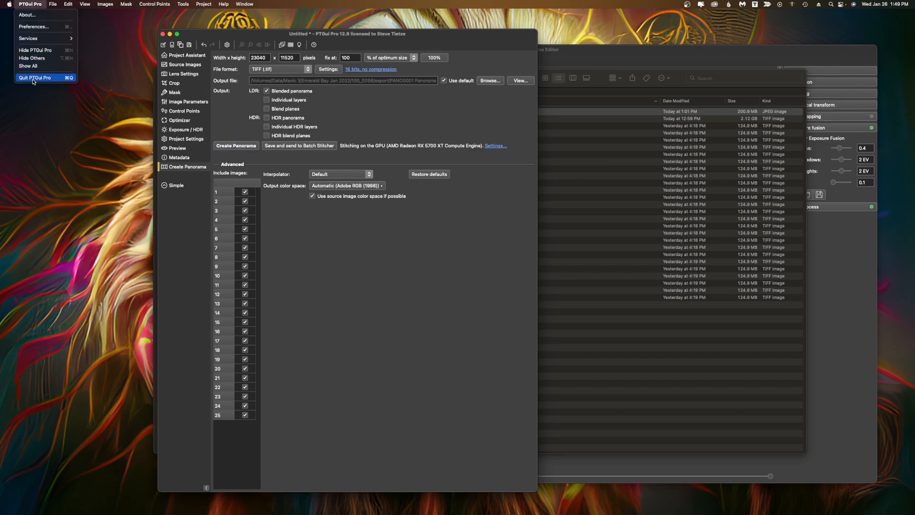
click(34, 78)
click(393, 281)
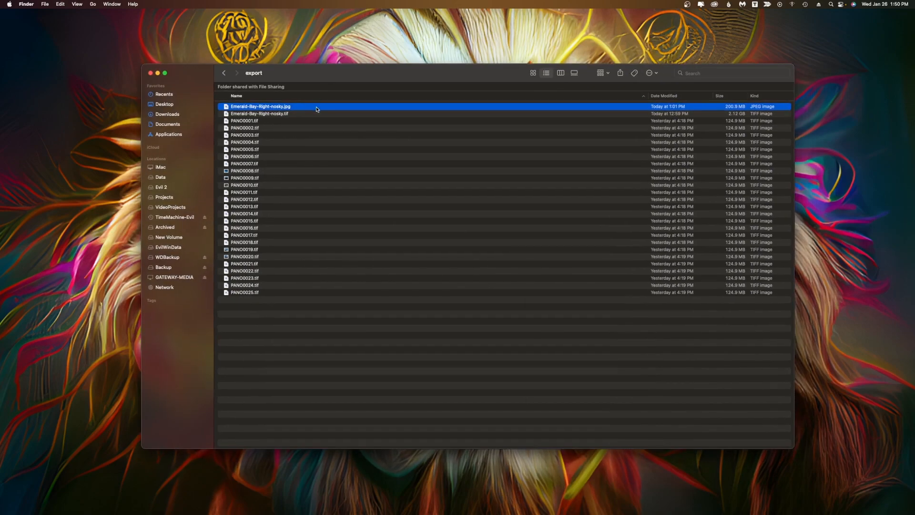
Preview the Emerald-Bay-Right-nosky.jpg panorama in Quick Look.
key(super+Tab)
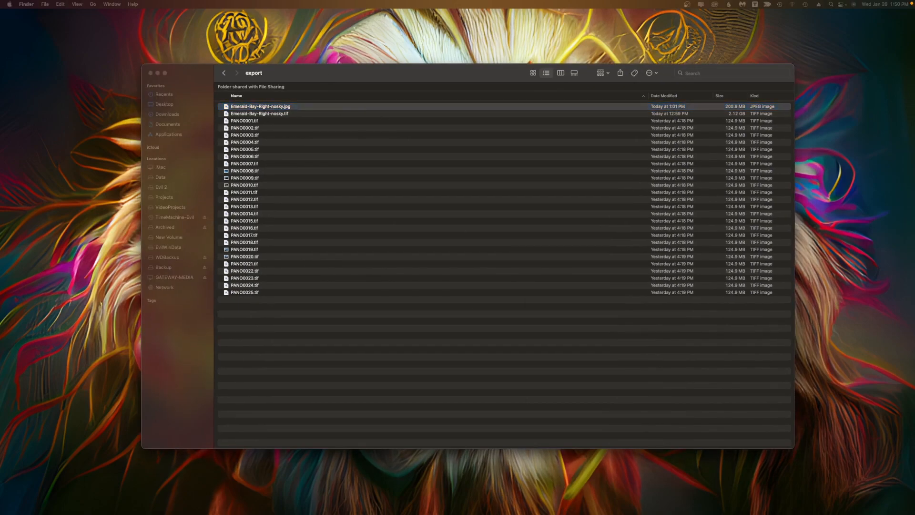
key(space)
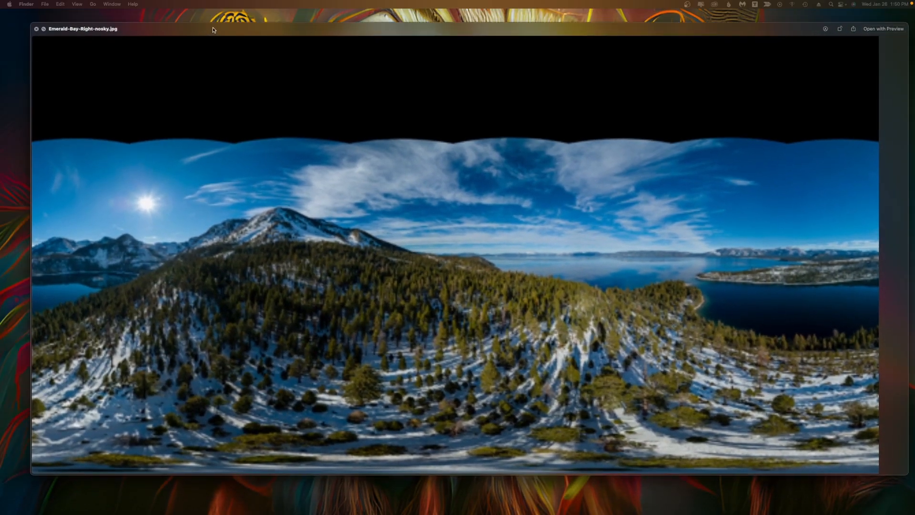
drag(213, 30, 192, 35)
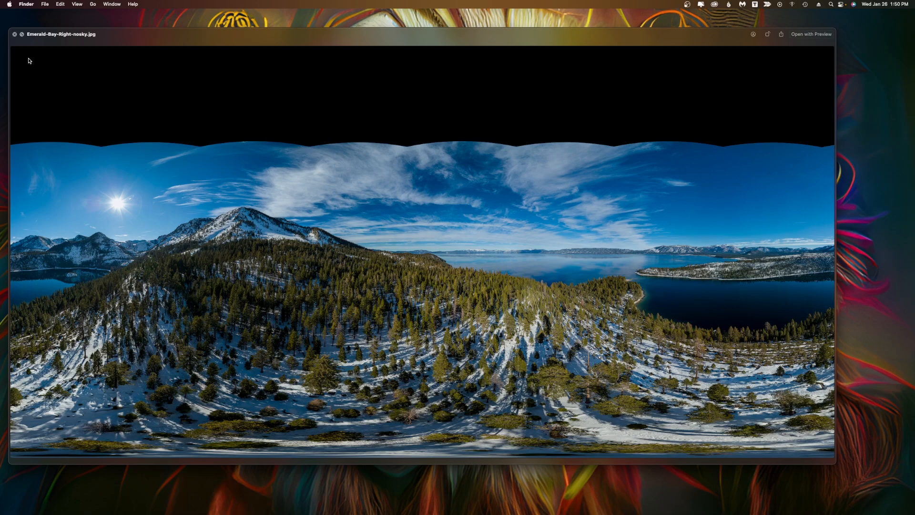
click(15, 34)
Open Emerald-Bay-Right-nosky.jpg with Affinity Photo.
right_click(276, 108)
mouse_move(343, 119)
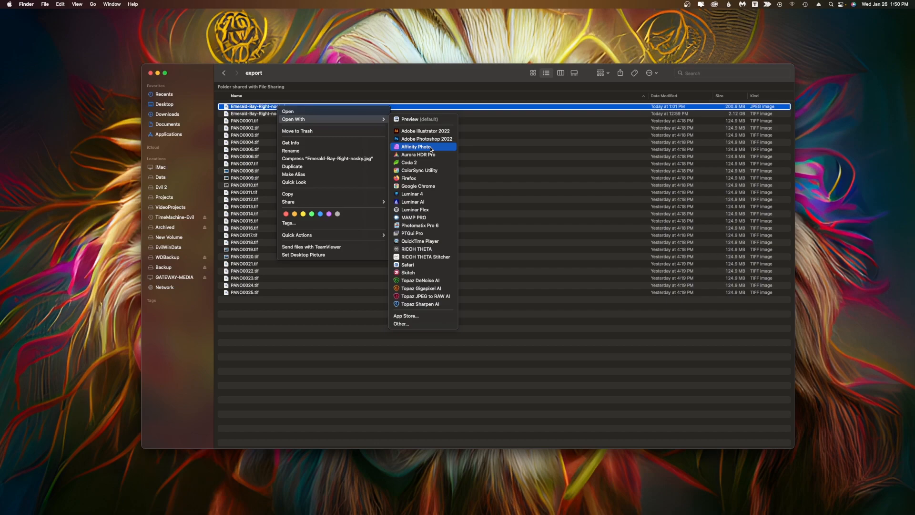
click(430, 149)
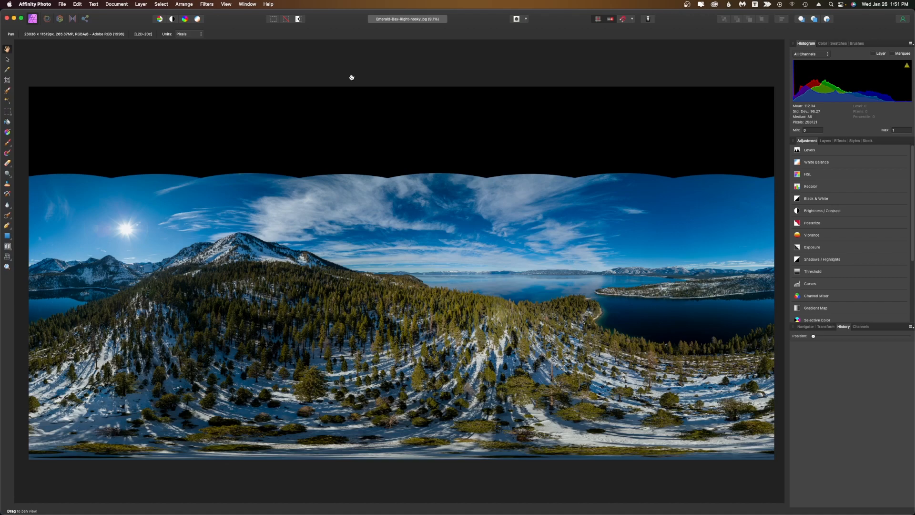
Apply an Equirectangular Projection live projection to the panorama layer.
click(140, 5)
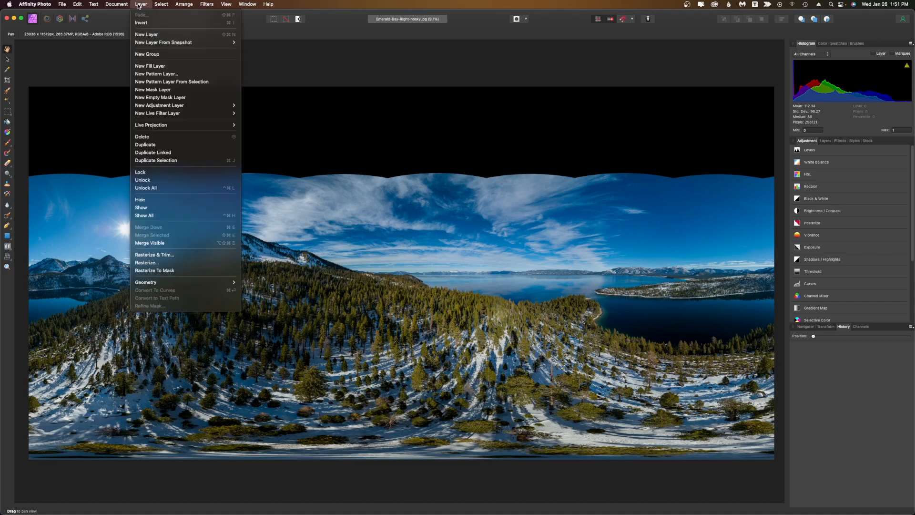
mouse_move(174, 127)
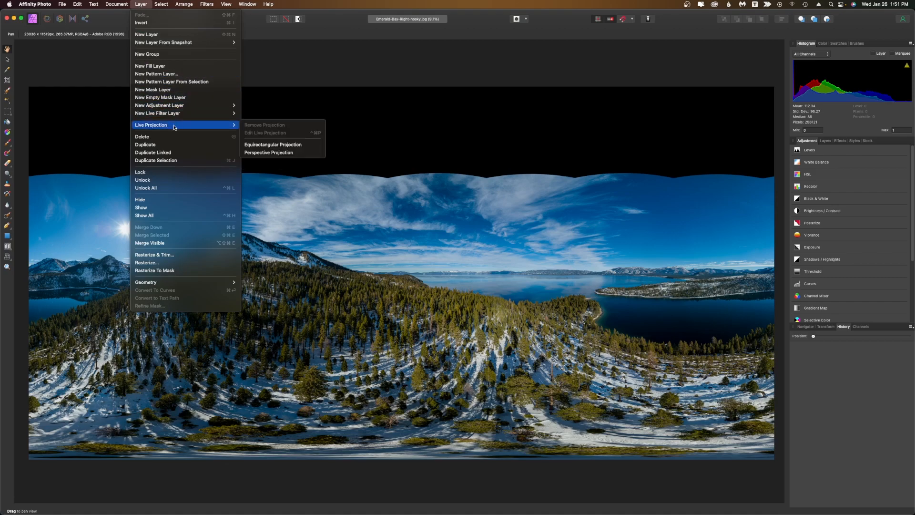
click(300, 146)
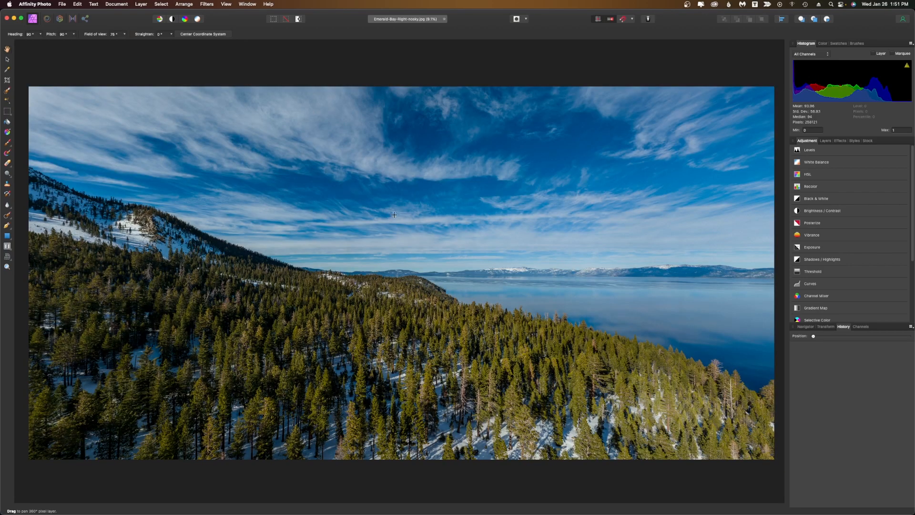
Pan the 360° projection view up to inspect the sky and the empty area at the top.
drag(469, 255, 196, 161)
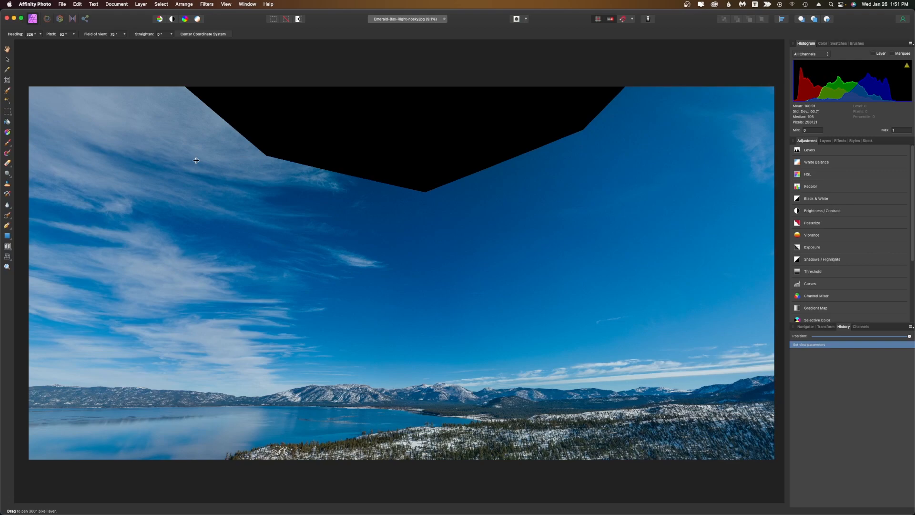
drag(196, 160, 254, 32)
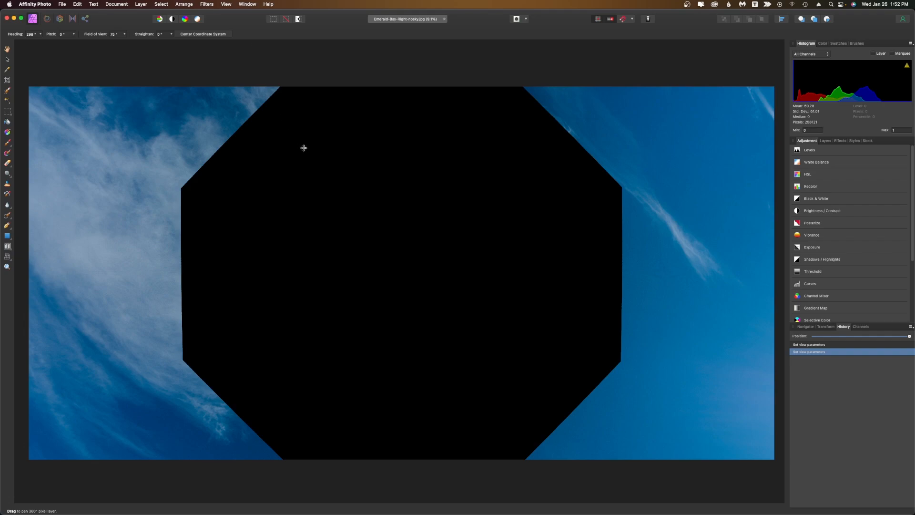
Flood-select the black empty patch at the top of the projected sky.
drag(413, 210, 396, 200)
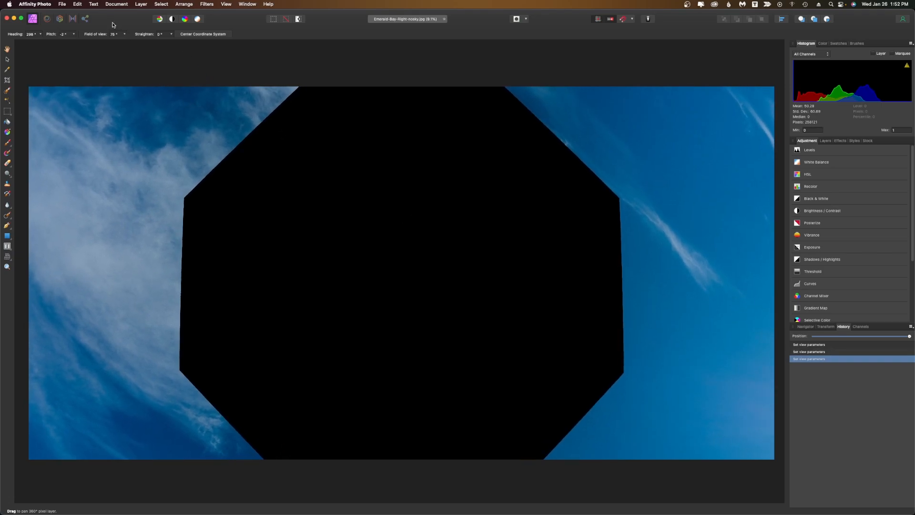
click(125, 35)
drag(125, 43, 148, 44)
mouse_move(370, 208)
mouse_down()
mouse_move(370, 196)
mouse_move(370, 208)
mouse_up()
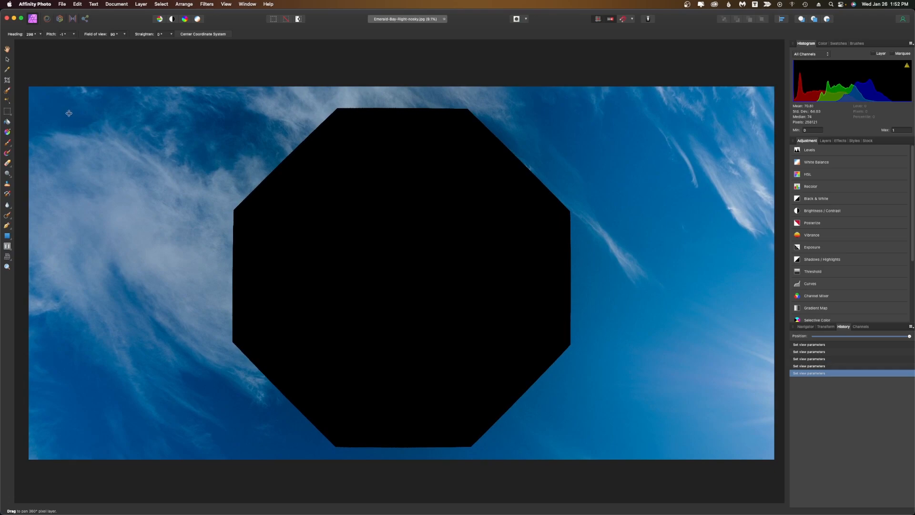
click(7, 100)
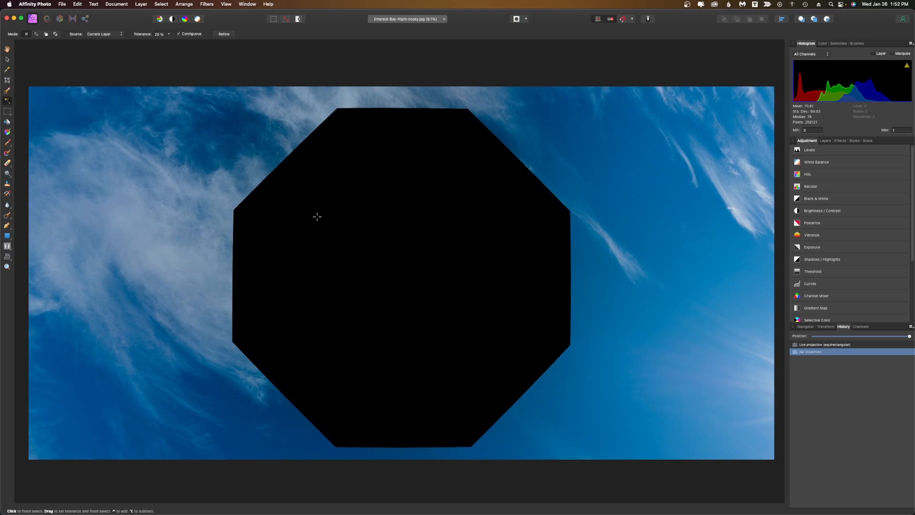
click(317, 216)
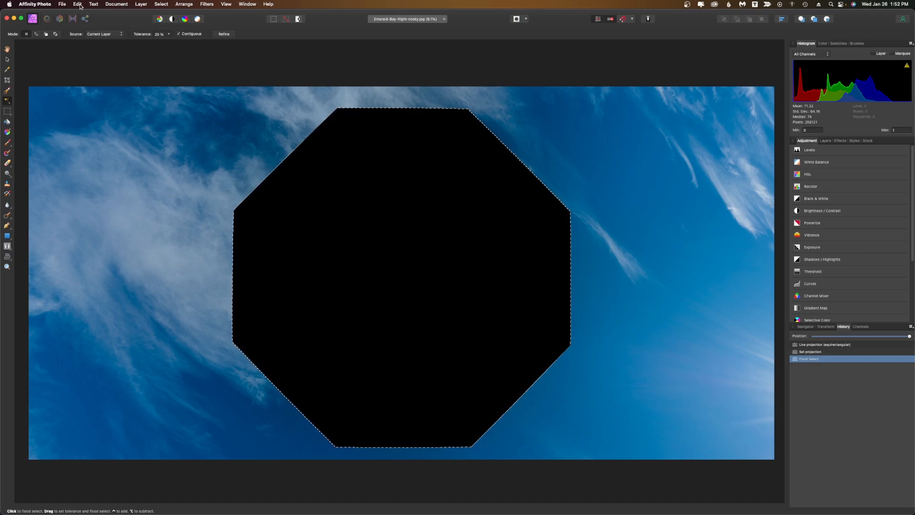
Grow the selection slightly beyond the edges of the black patch.
click(159, 5)
click(207, 141)
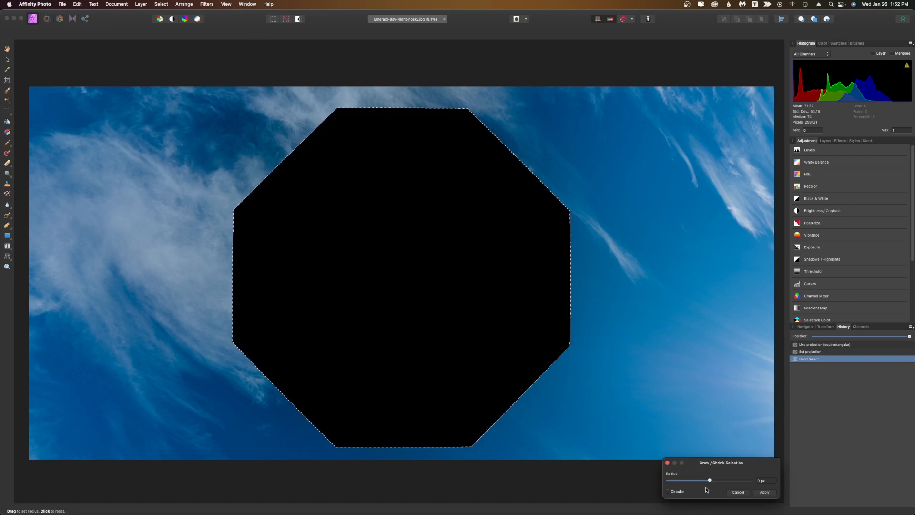
drag(712, 480, 714, 483)
click(765, 493)
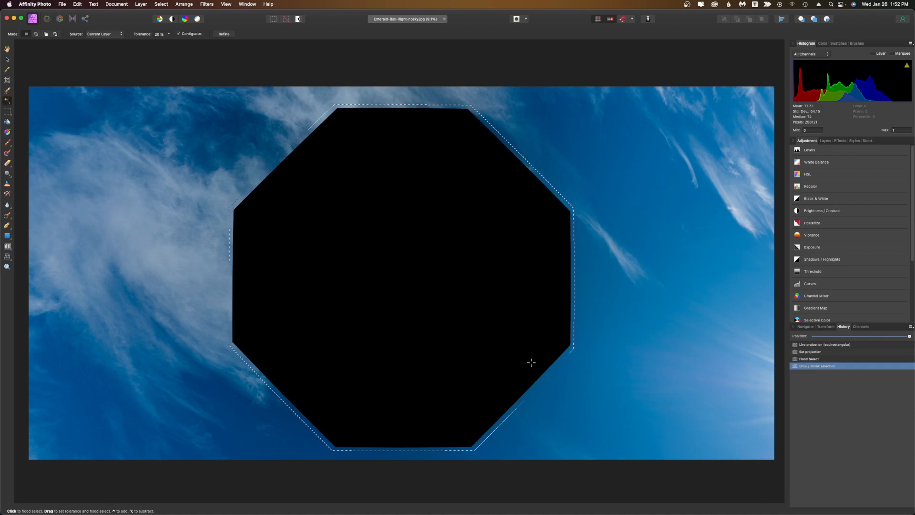
Fill the selected black patch with sky using the Inpainting Brush Tool at a 4096 px width.
click(11, 220)
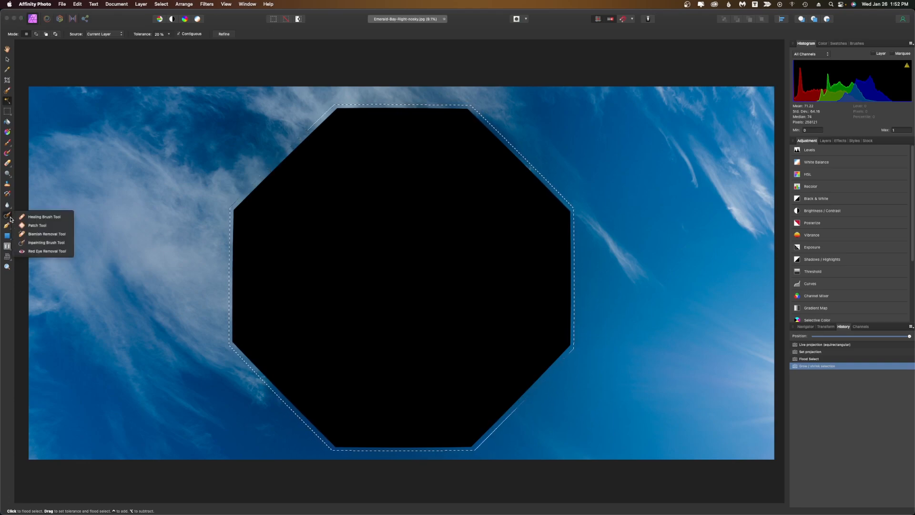
click(39, 244)
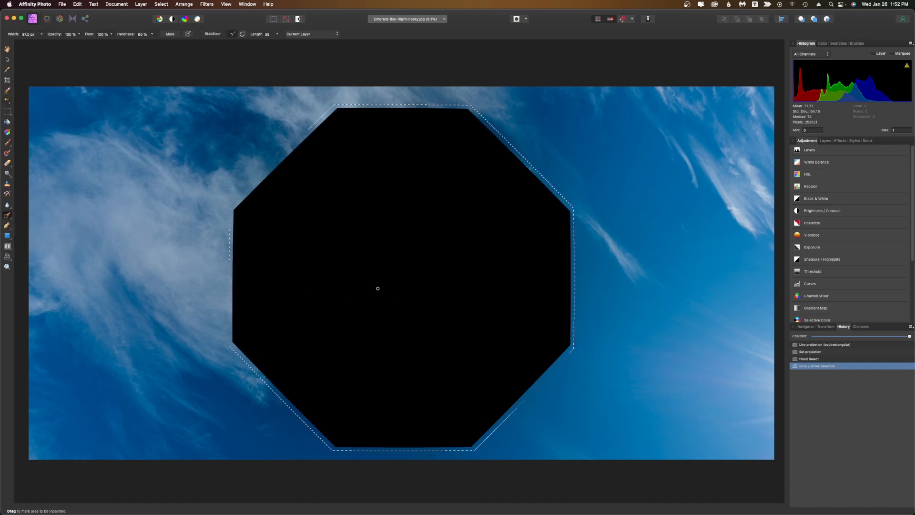
key(bracketright)
key(bracketright)
key(bracketright)
key(bracketright)
key(bracketright)
key(bracketright)
key(bracketright)
key(bracketright)
key(bracketright)
key(bracketright)
key(bracketright)
key(bracketright)
key(bracketright)
key(bracketright)
key(bracketright)
key(bracketright)
key(bracketright)
key(bracketright)
key(bracketright)
key(bracketright)
key(bracketright)
key(bracketright)
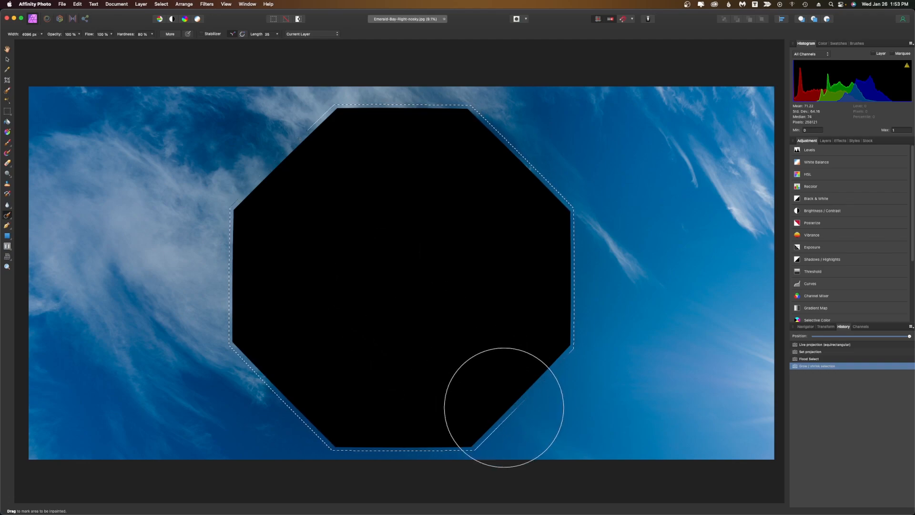
mouse_move(496, 407)
mouse_down()
mouse_move(262, 398)
mouse_move(623, 341)
mouse_move(245, 306)
mouse_move(254, 205)
mouse_move(586, 156)
mouse_move(345, 155)
mouse_move(307, 186)
mouse_up()
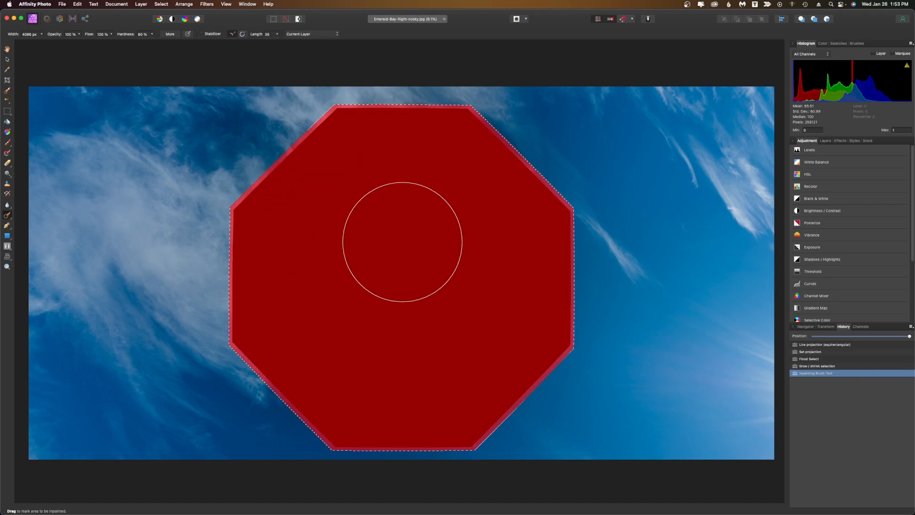
drag(402, 242, 403, 244)
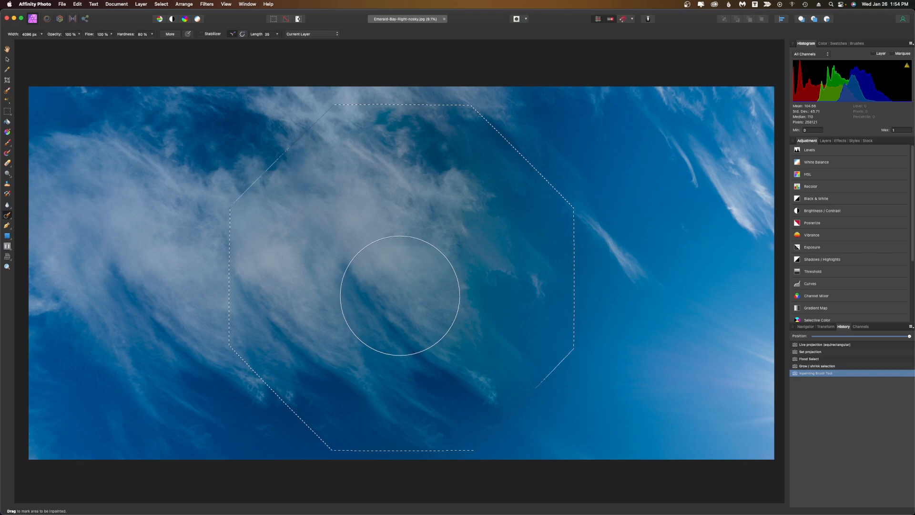
Reduce the inpainting brush width to about 807 px and deselect the selection.
key(bracketleft)
key(bracketleft)
key(bracketleft)
key(bracketleft)
key(bracketleft)
key(bracketleft)
key(bracketleft)
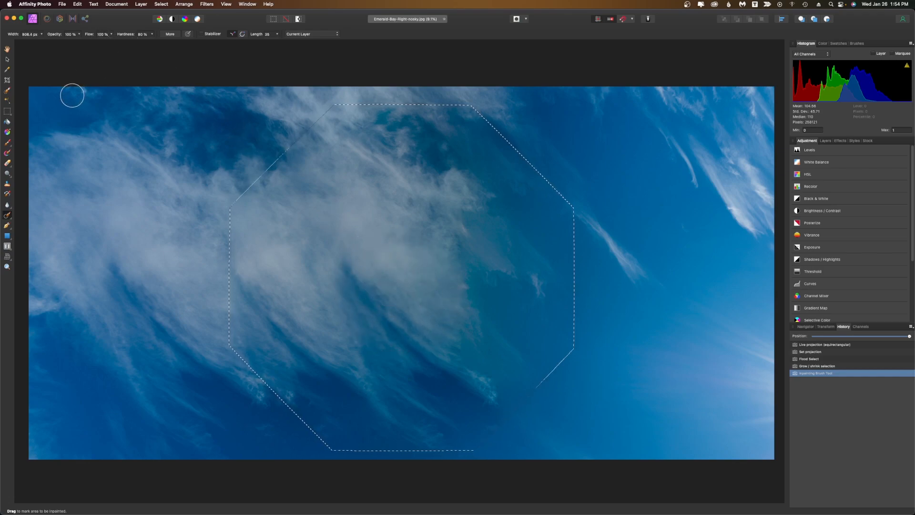
click(161, 5)
click(182, 23)
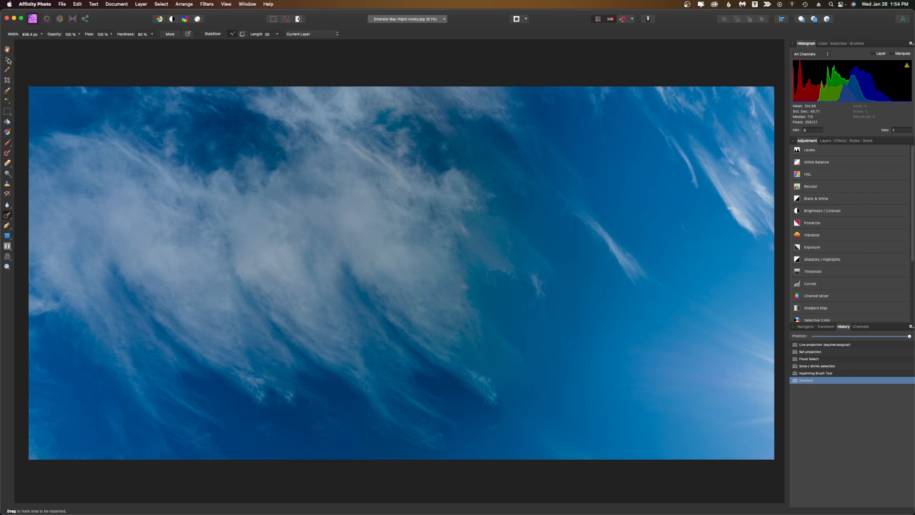
Edit the live projection again and inpaint a remaining seam in the sky with a smaller brush.
click(8, 60)
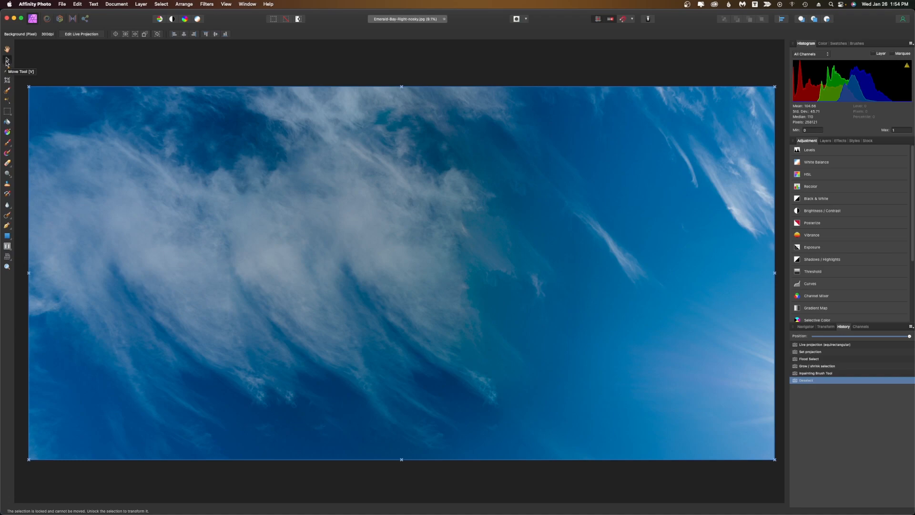
click(77, 34)
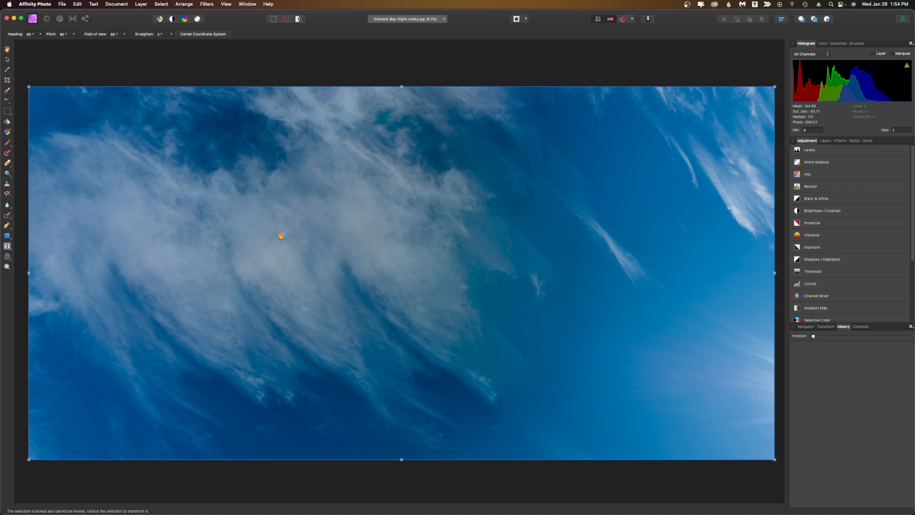
drag(281, 235, 358, 300)
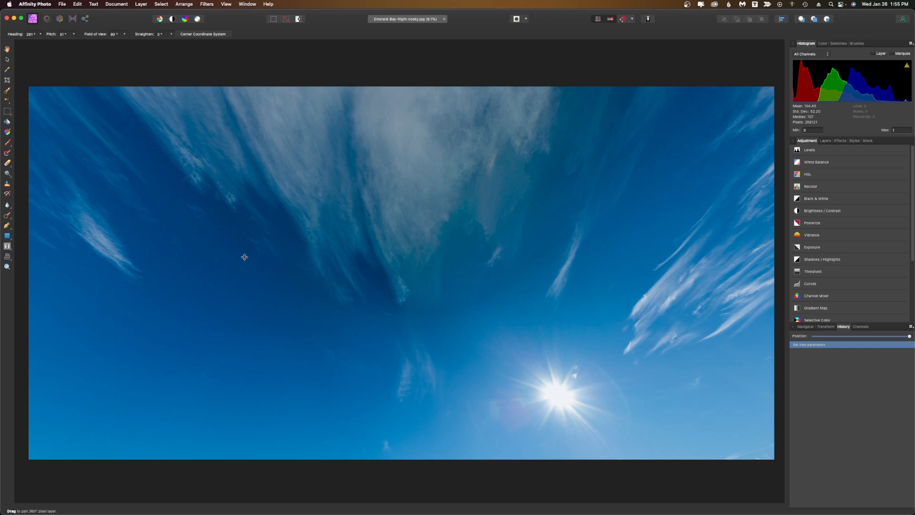
drag(389, 233, 370, 261)
key(z)
click(447, 278)
click(448, 278)
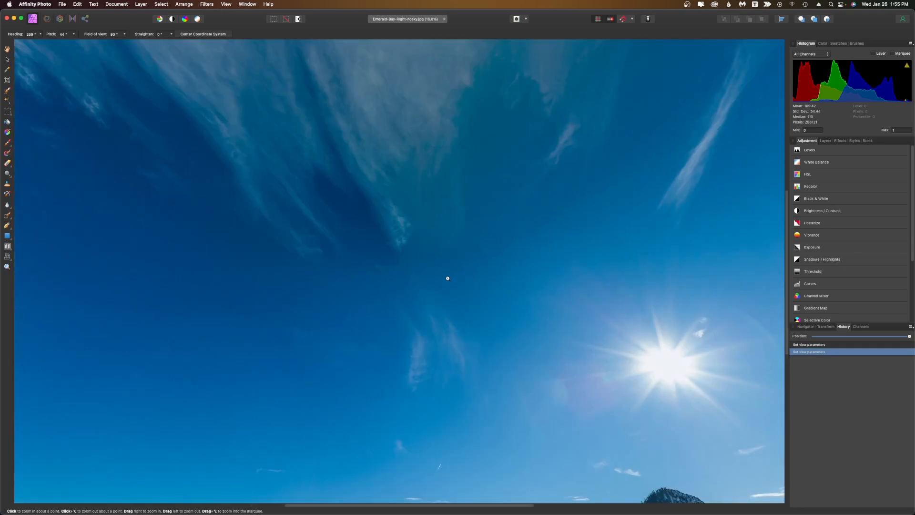
click(448, 279)
click(7, 215)
click(44, 242)
key(bracketleft)
key(bracketleft)
key(bracketleft)
key(bracketleft)
key(bracketleft)
key(bracketleft)
key(bracketleft)
key(bracketleft)
key(bracketleft)
key(bracketleft)
key(bracketleft)
key(bracketleft)
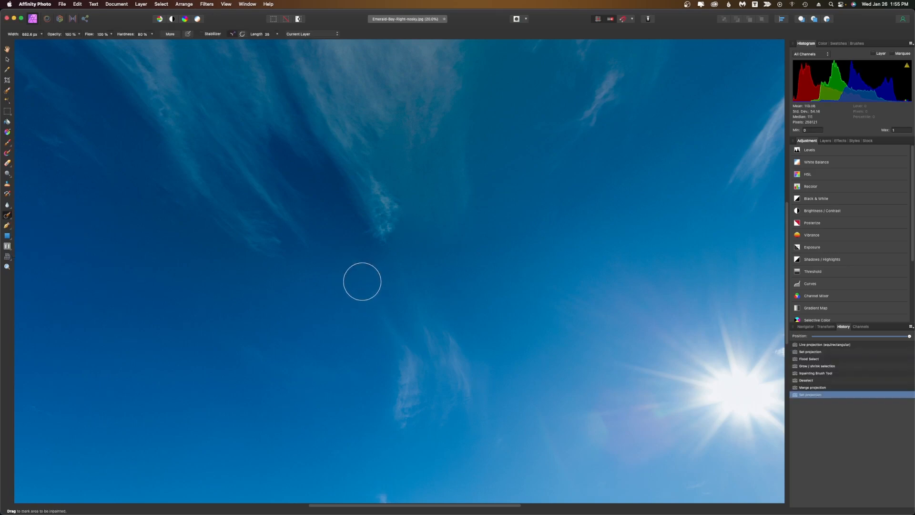
mouse_move(447, 238)
mouse_down()
mouse_move(439, 262)
mouse_move(426, 265)
mouse_move(424, 249)
mouse_move(408, 259)
mouse_up()
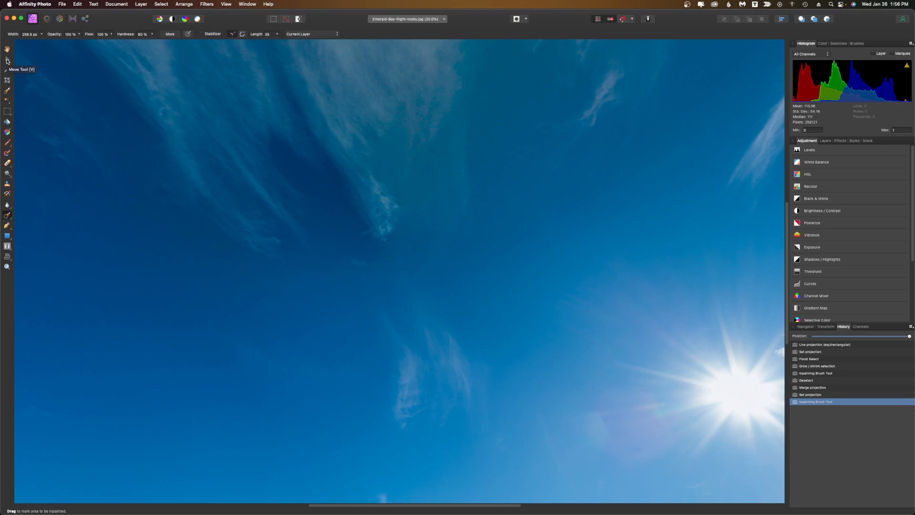
Edit the live projection and look around the whole panorama for remaining flaws.
click(7, 60)
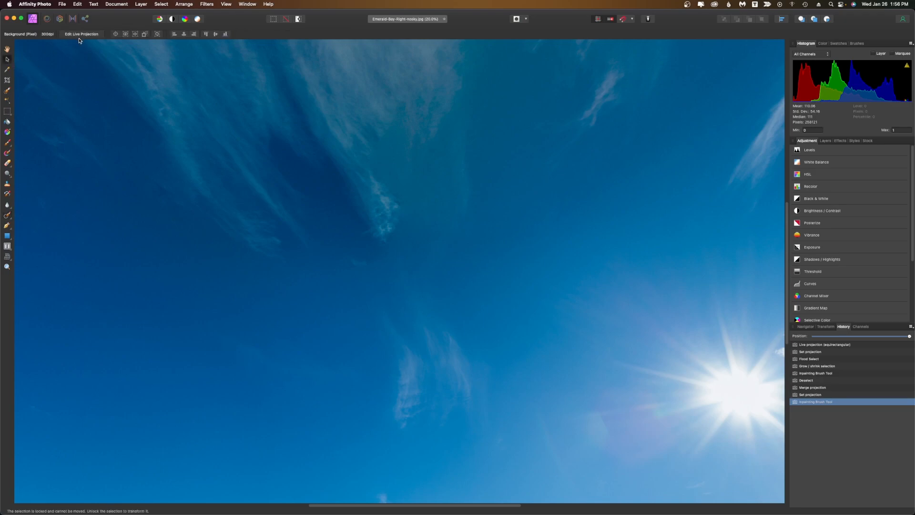
click(86, 34)
drag(213, 213, 580, 487)
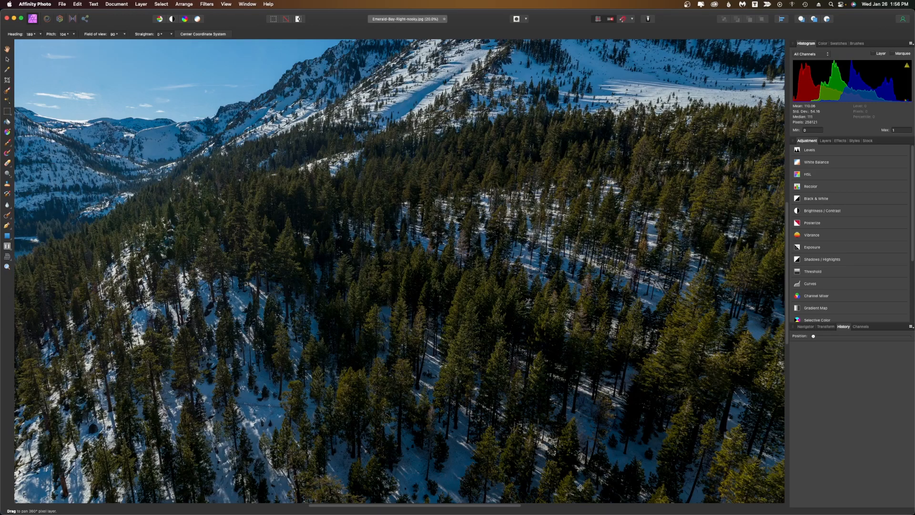
drag(580, 487, 308, 498)
drag(346, 285, 360, 463)
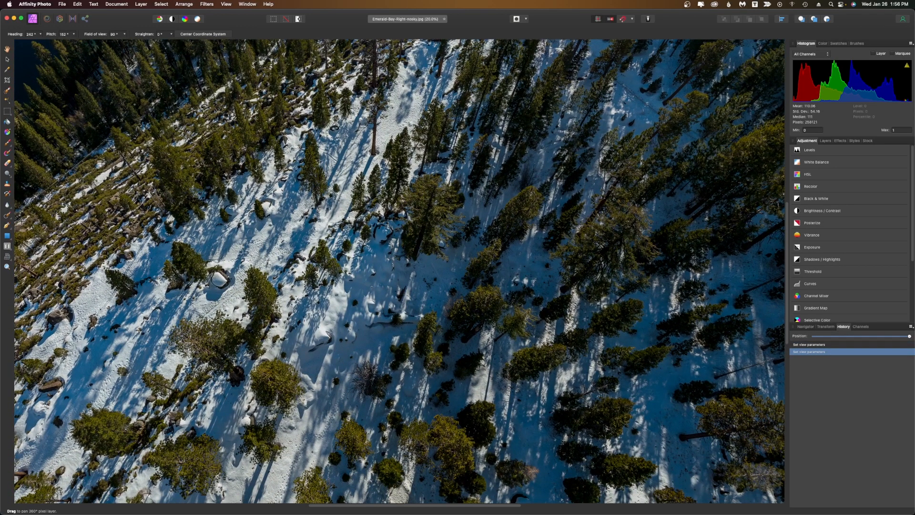
drag(307, 156, 332, 97)
drag(373, 181, 358, 152)
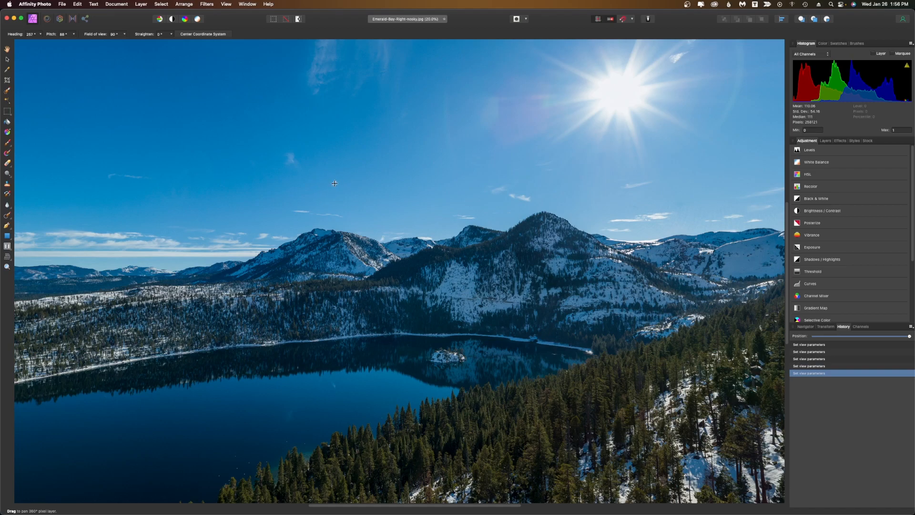
Inpaint a small spot in the sky above the mountains with a smaller Inpainting Brush.
click(7, 216)
click(105, 241)
key(bracketleft)
key(bracketleft)
key(bracketleft)
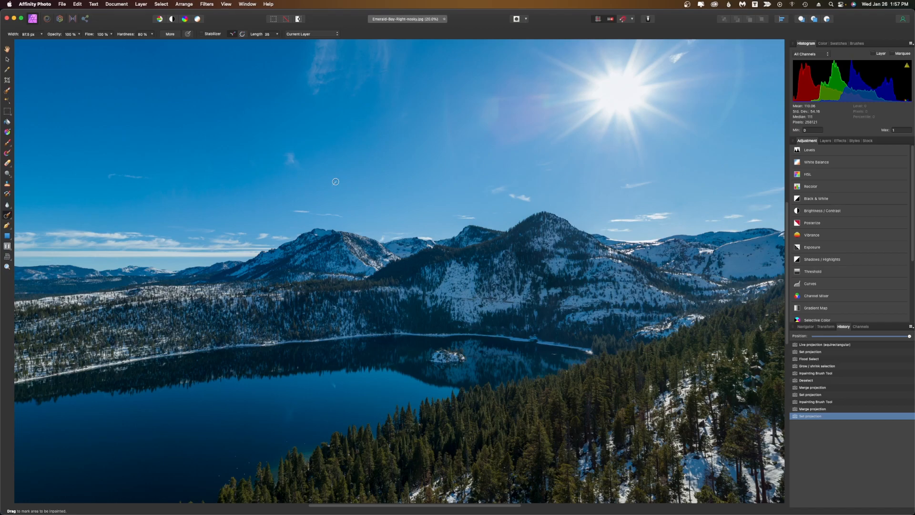
drag(335, 182, 331, 190)
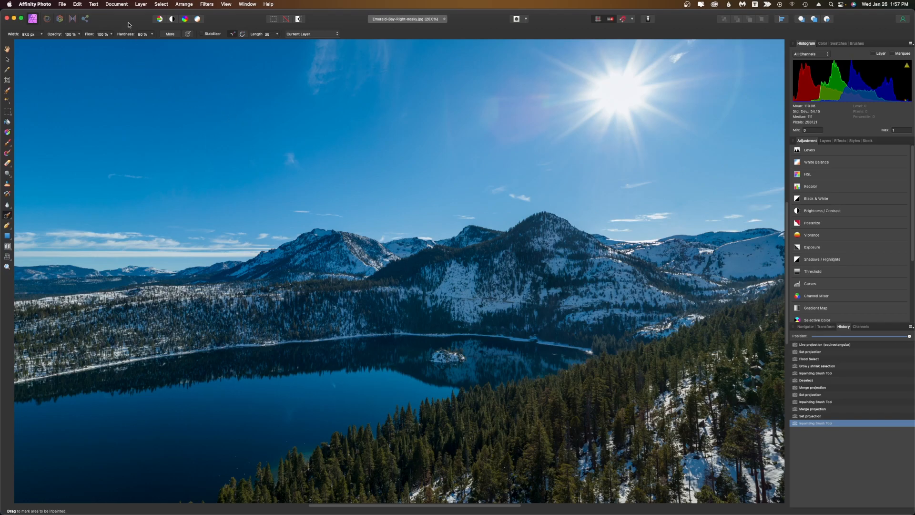
Remove the live projection from the panorama layer.
click(60, 5)
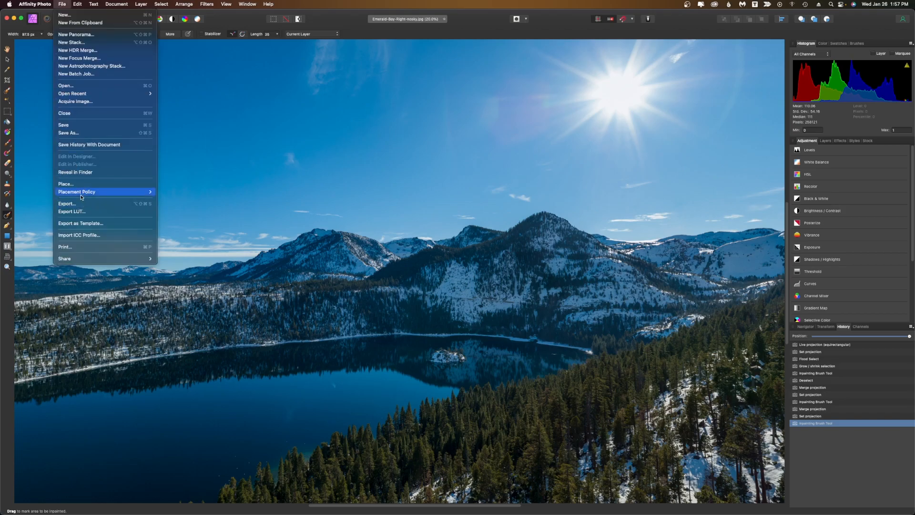
click(351, 220)
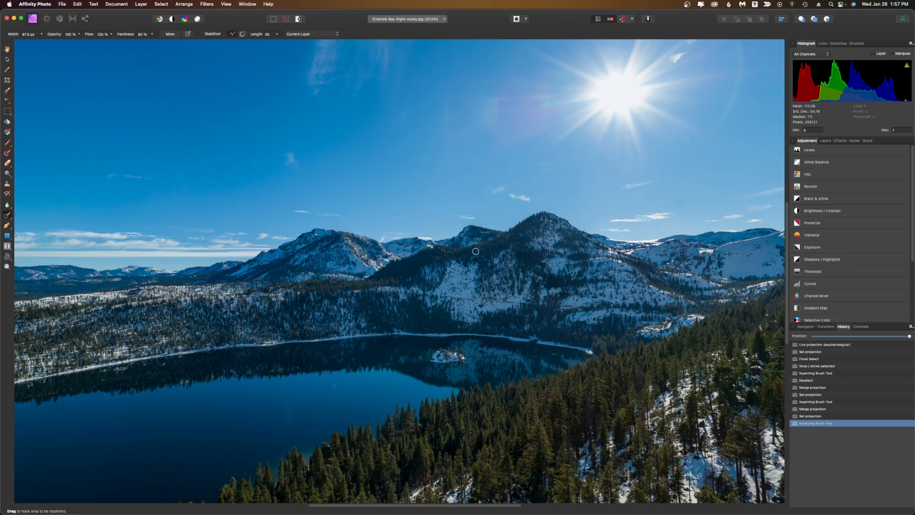
click(141, 4)
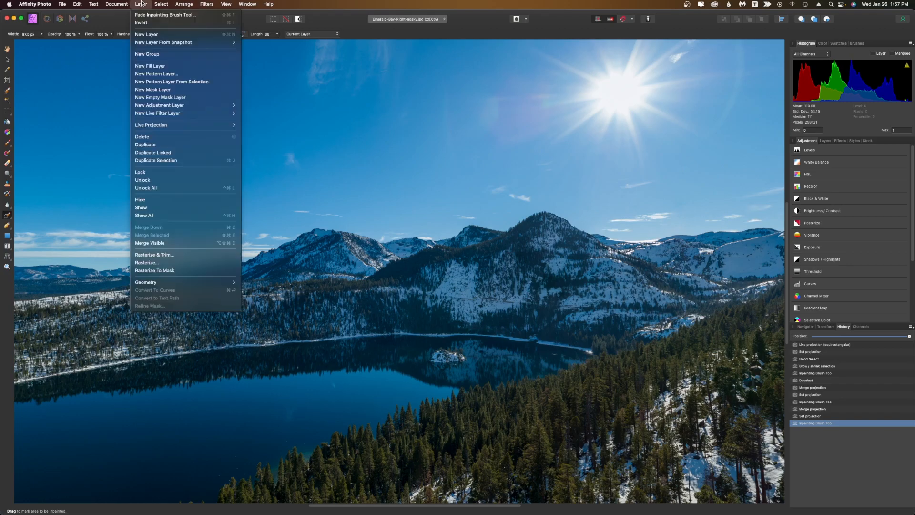
mouse_move(179, 127)
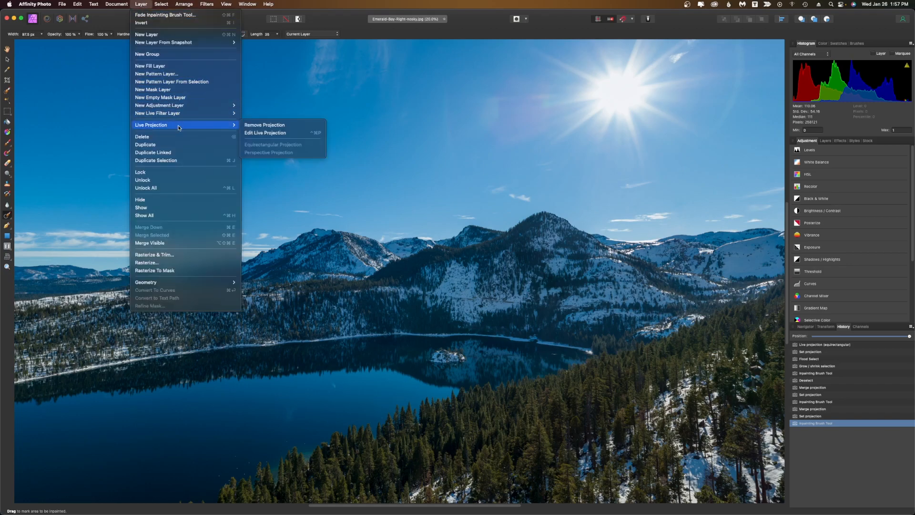
click(278, 126)
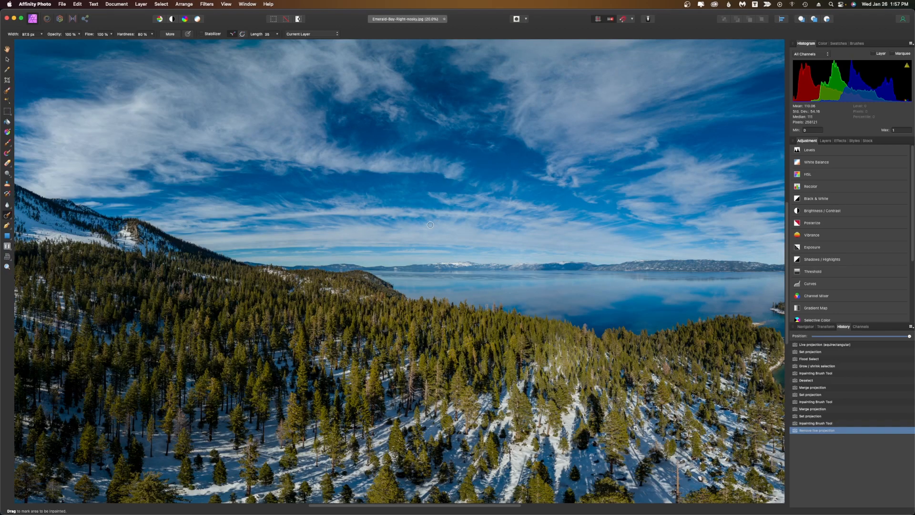
Open the Export dialog for the finished panorama.
key(z)
alt+click(420, 223)
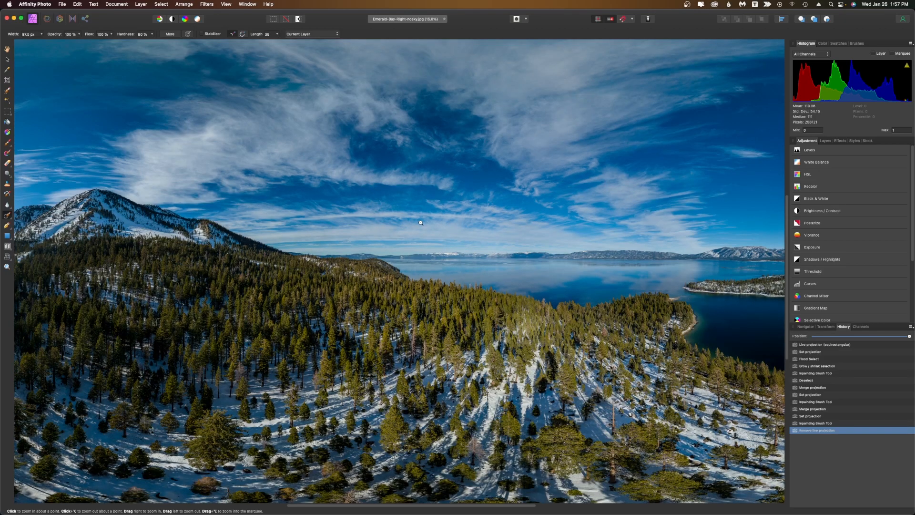
alt+click(420, 223)
alt+click(421, 222)
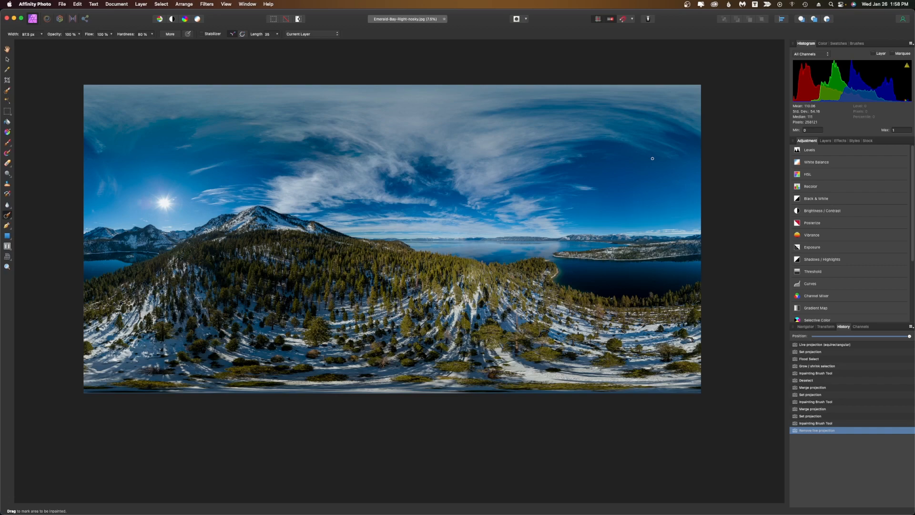
click(63, 5)
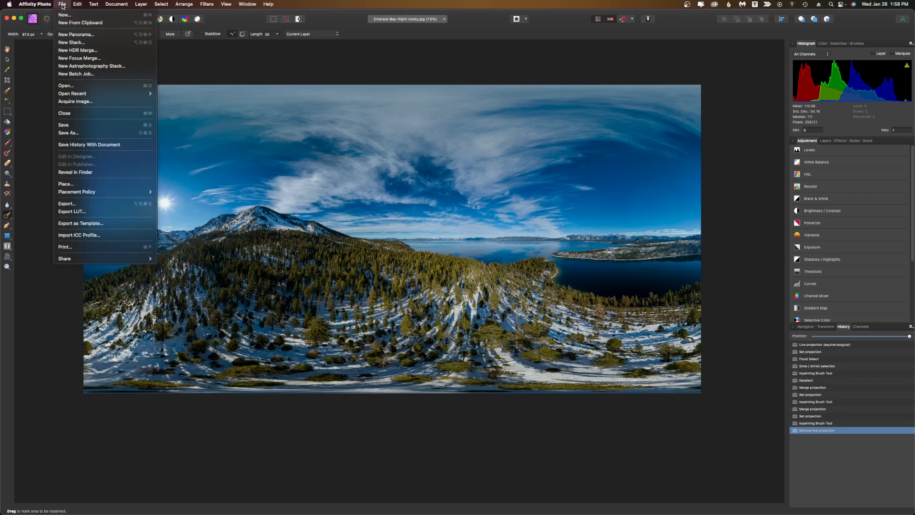
click(113, 204)
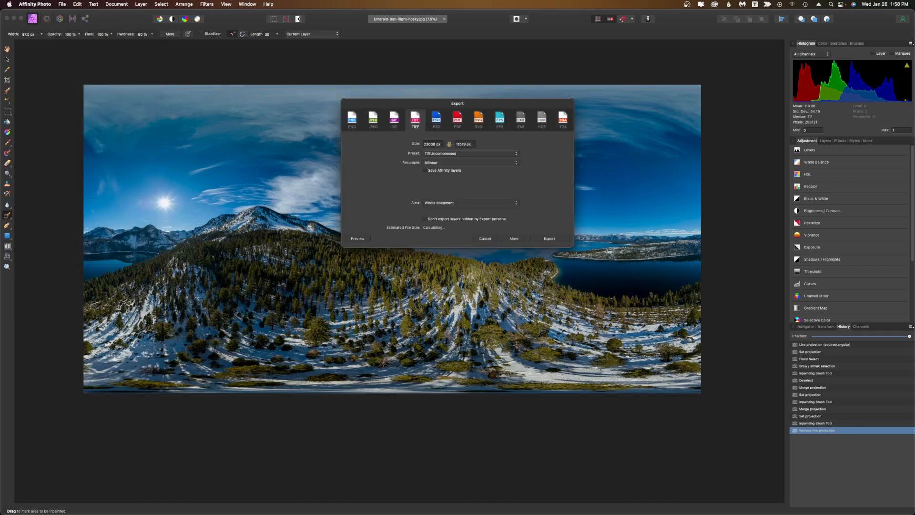
Set the export format to TIFF with the TIFF RGB 16-bit preset and review its ZIP compression options.
click(374, 119)
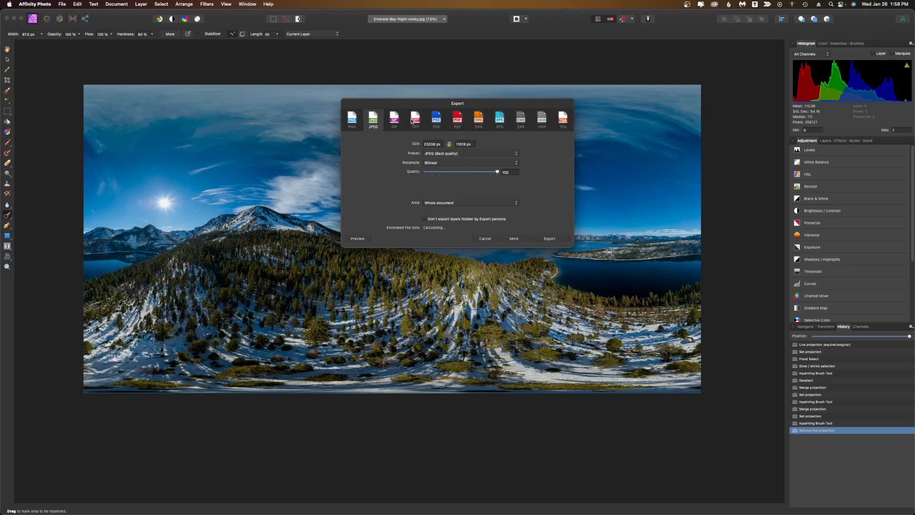
click(416, 121)
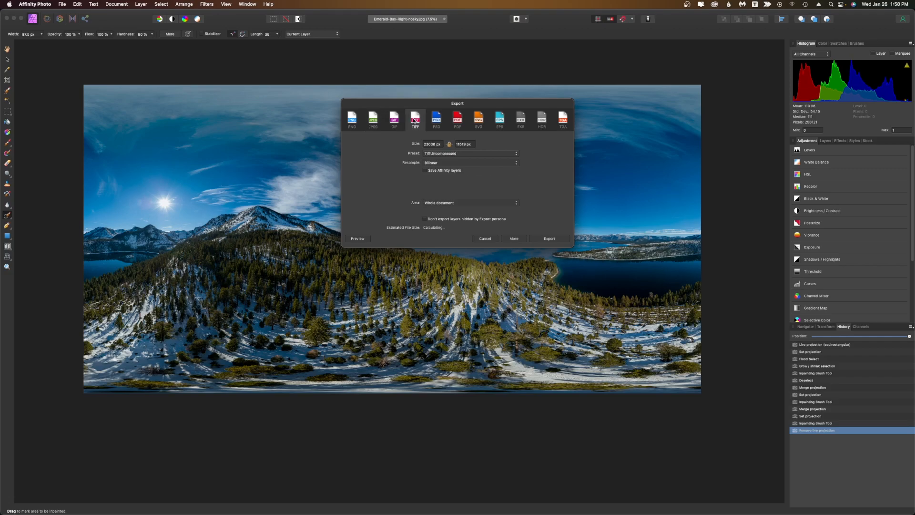
click(431, 153)
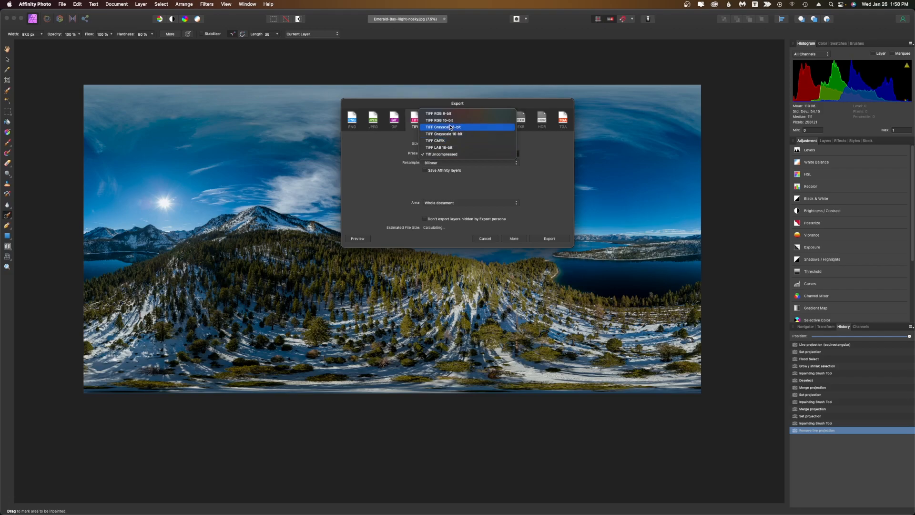
click(453, 120)
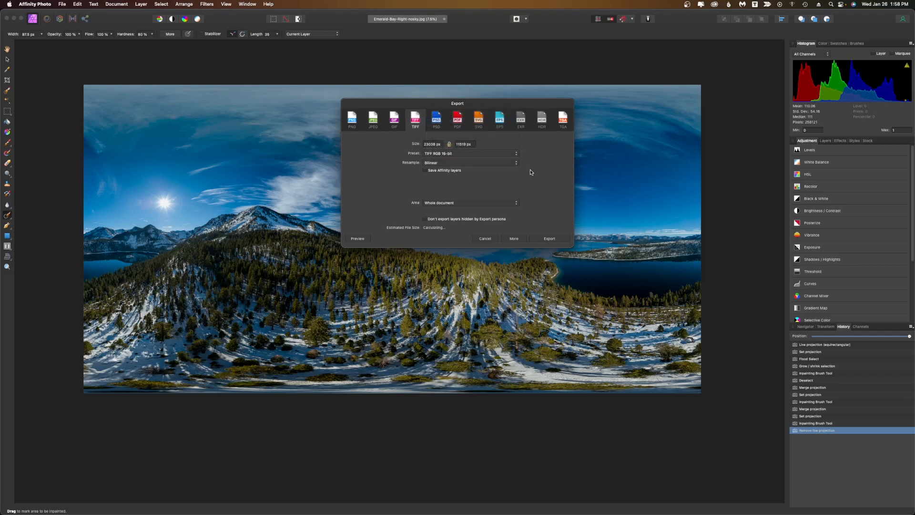
click(512, 239)
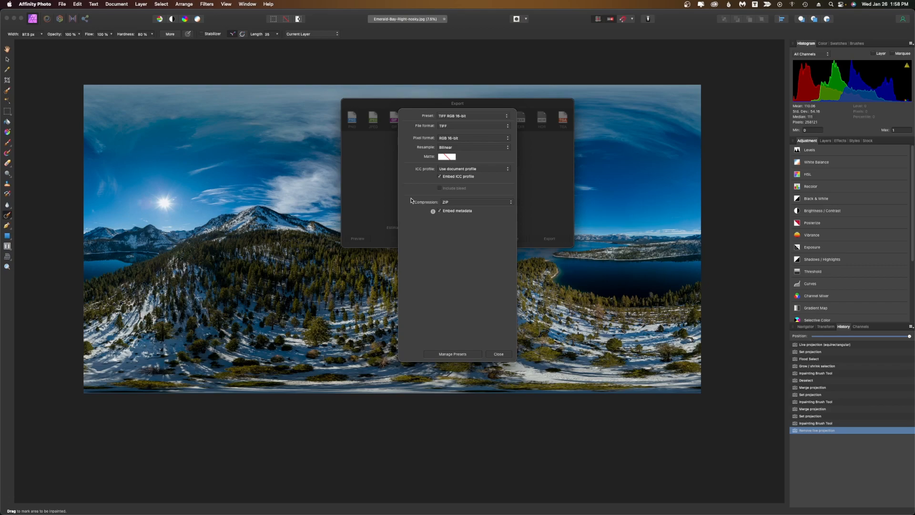
click(444, 202)
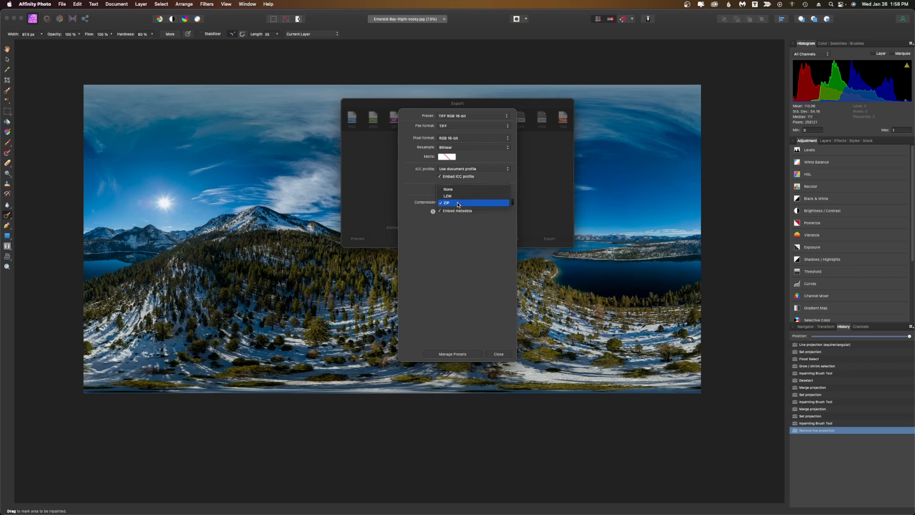
click(414, 183)
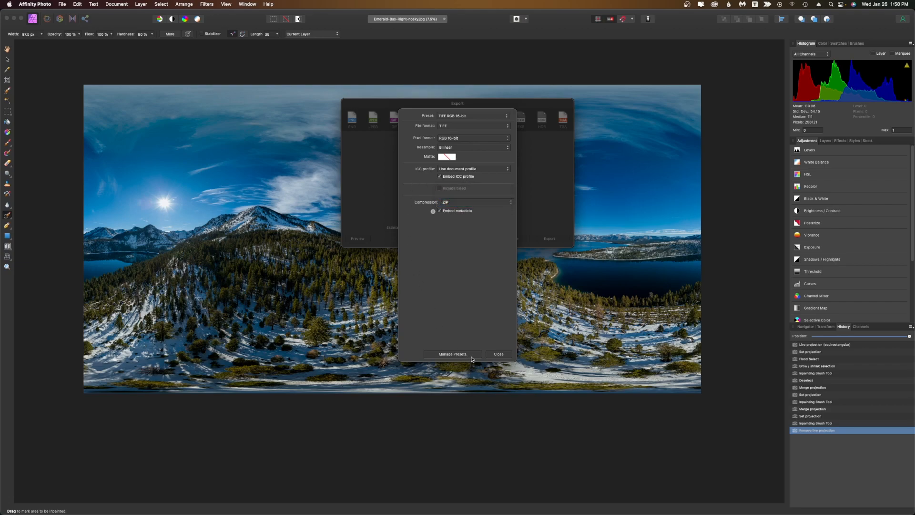
click(504, 354)
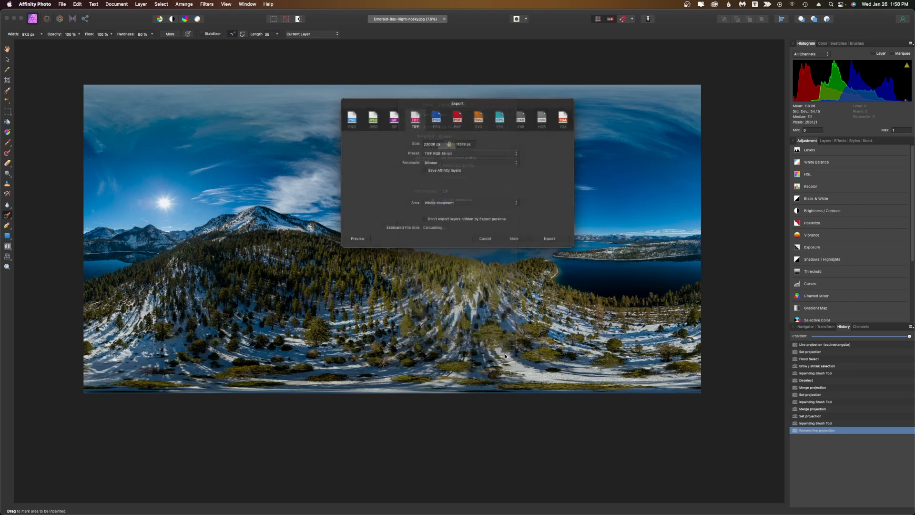
Switch the TIFF preset to TIFF Uncompressed and review its compression options.
click(444, 155)
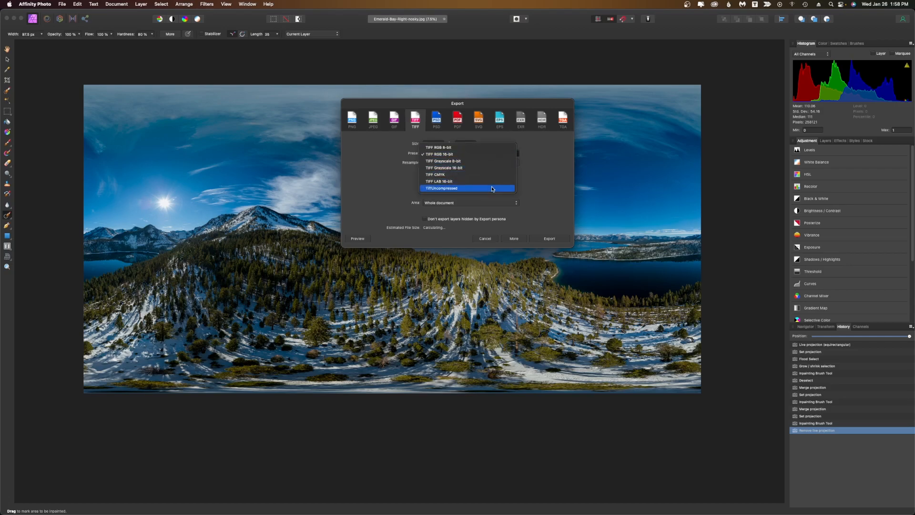
click(492, 189)
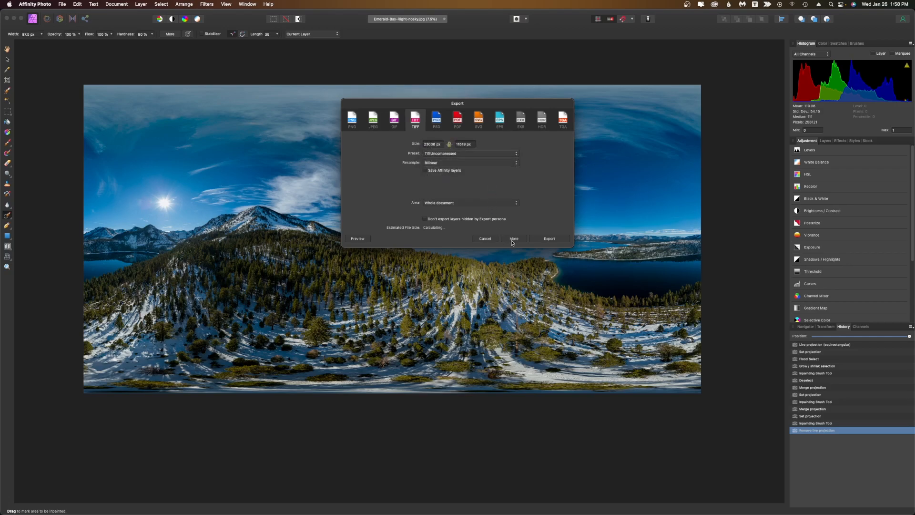
click(511, 241)
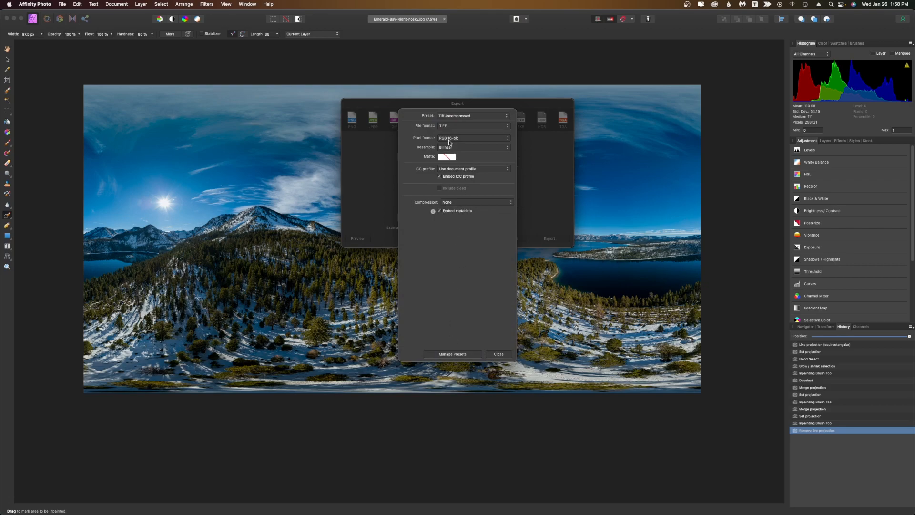
click(498, 354)
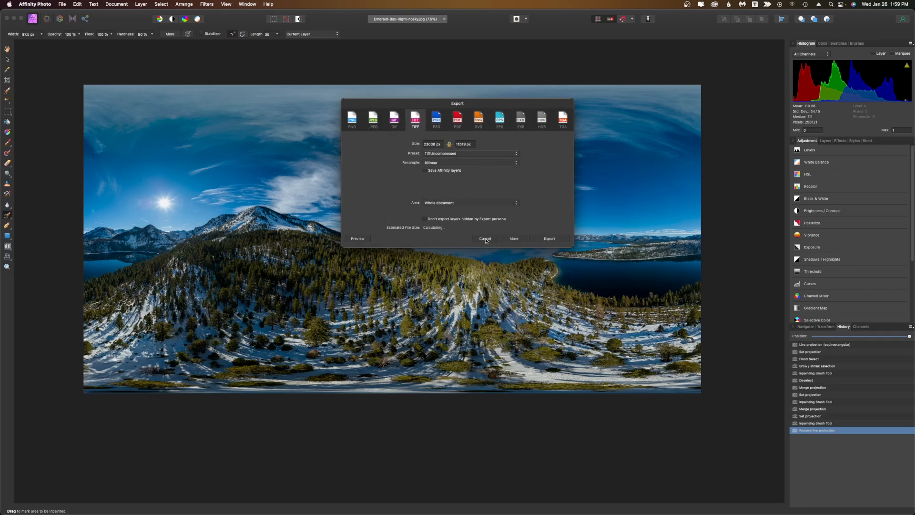
Open a new Finder window on the 100_0056 folder.
mouse_move(280, 513)
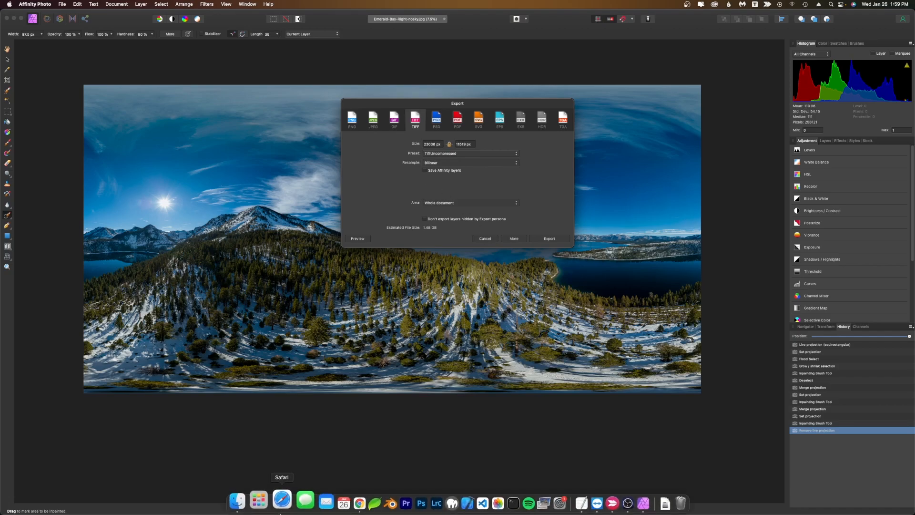
right_click(243, 500)
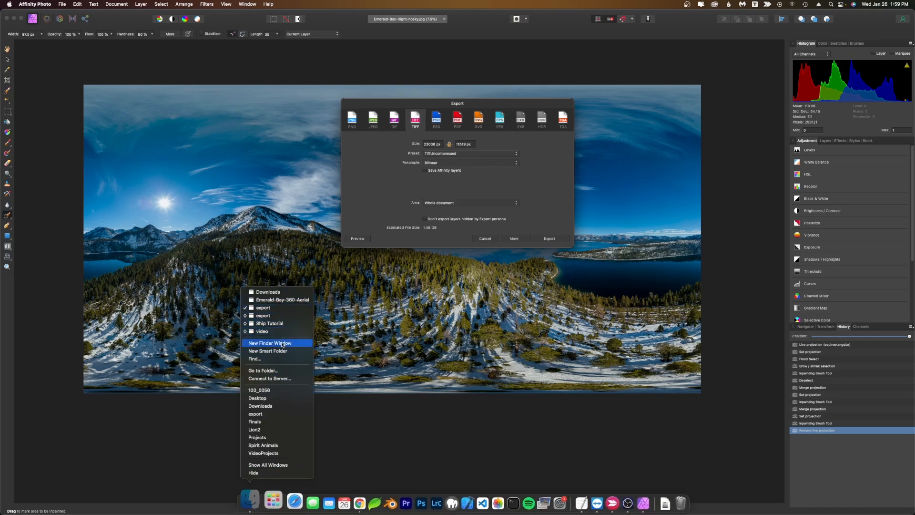
click(280, 391)
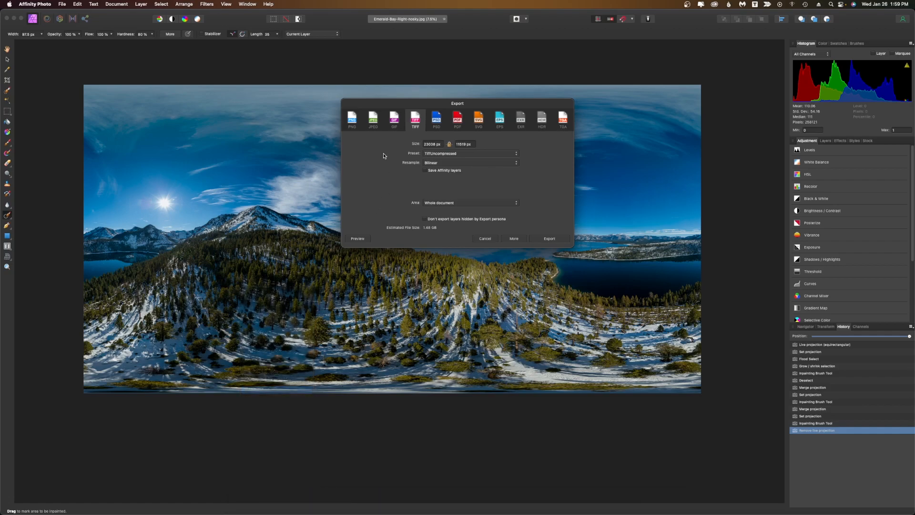
Cancel the Export dialog and try to quit Affinity Photo, backing out at the save prompt.
click(490, 241)
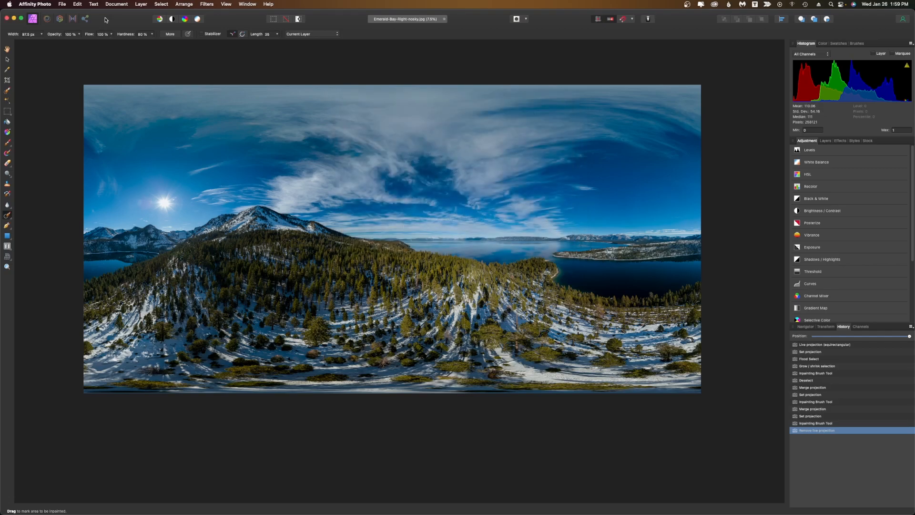
click(32, 4)
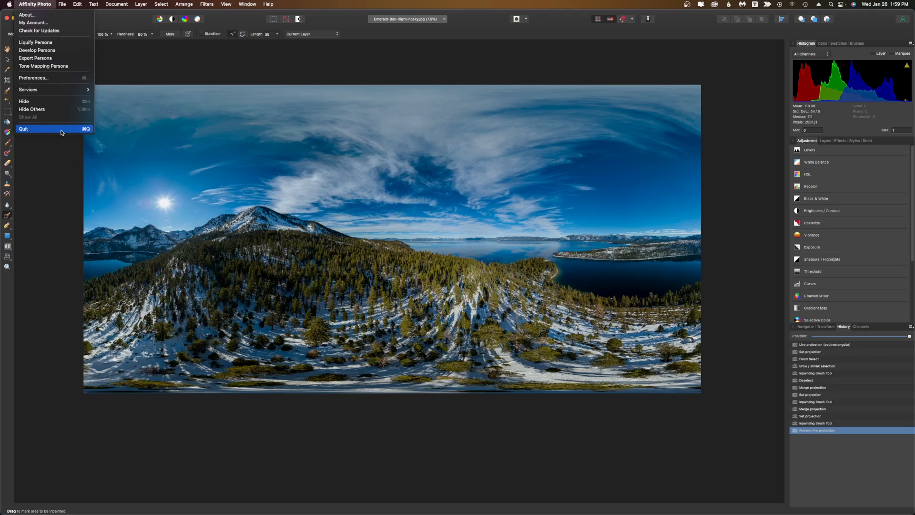
click(61, 133)
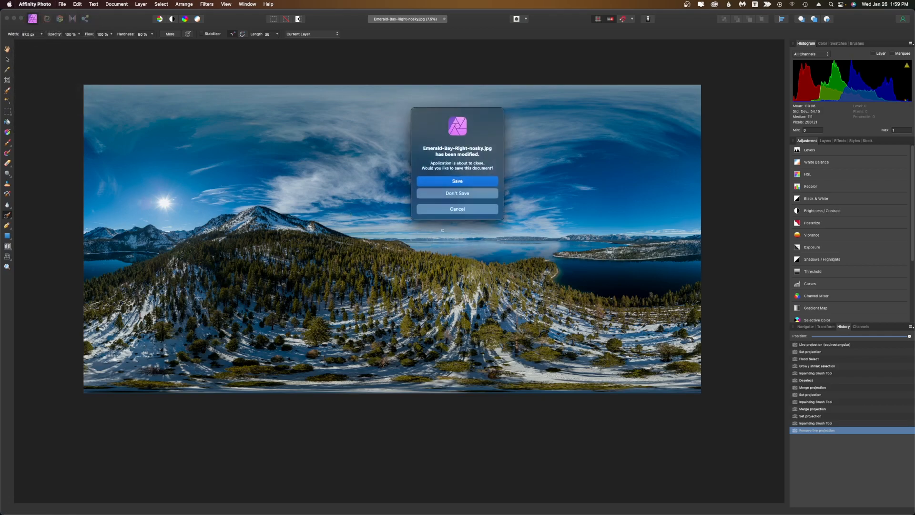
click(450, 212)
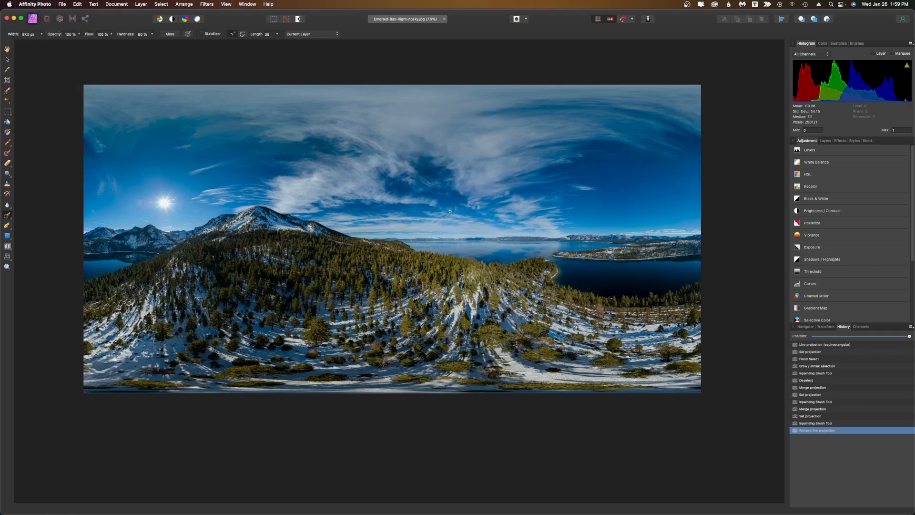
Export the panorama as a JPEG named Emerald-Bay-Right-nosky into the 100_0056 folder inside Emerald Bay Jan 2022.
click(68, 5)
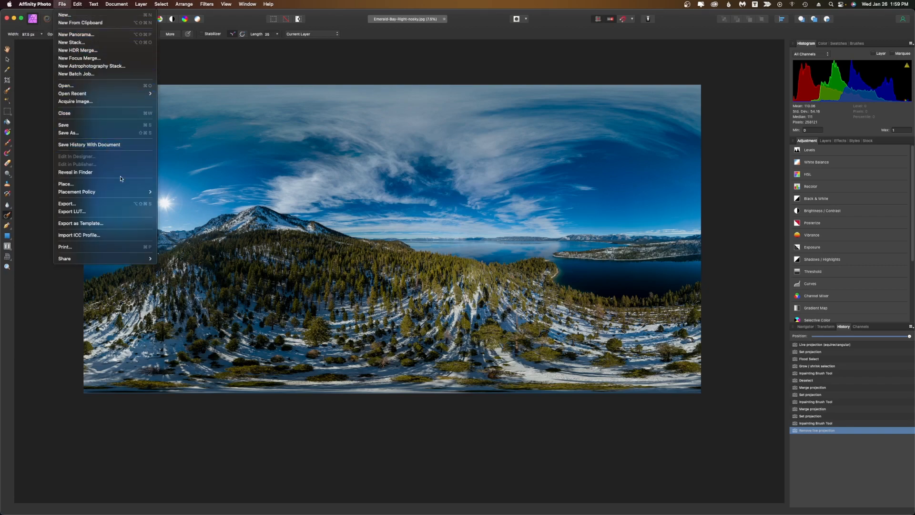
click(129, 205)
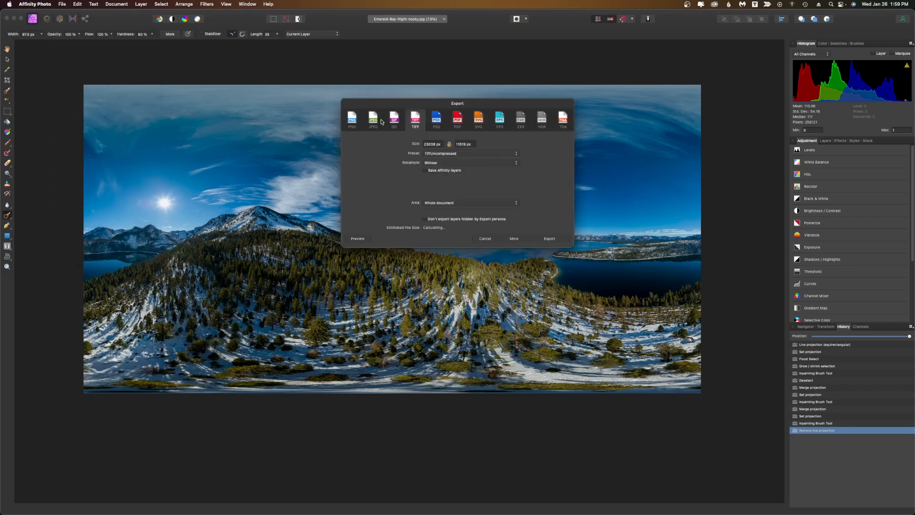
click(375, 120)
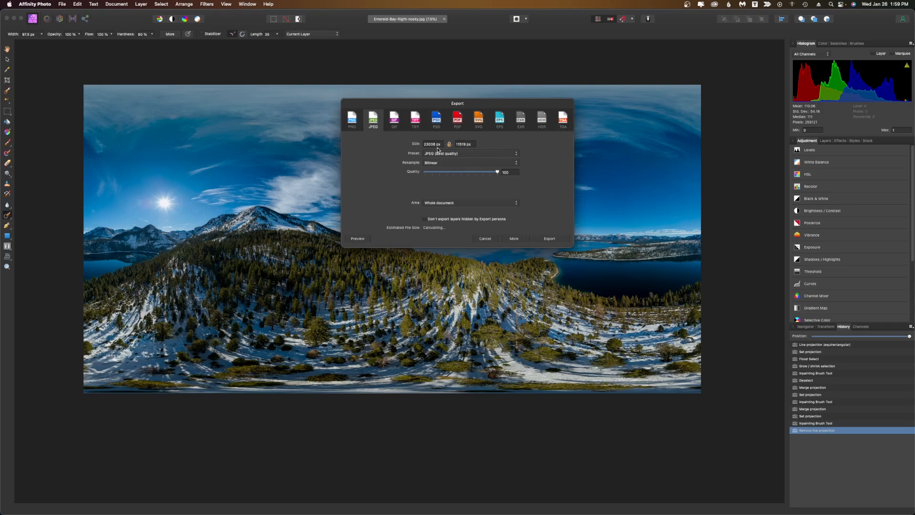
click(547, 238)
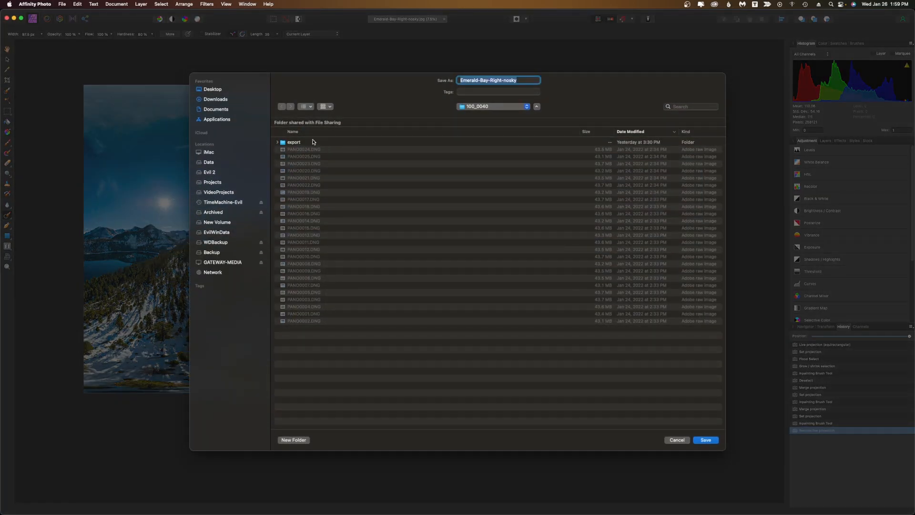
click(482, 106)
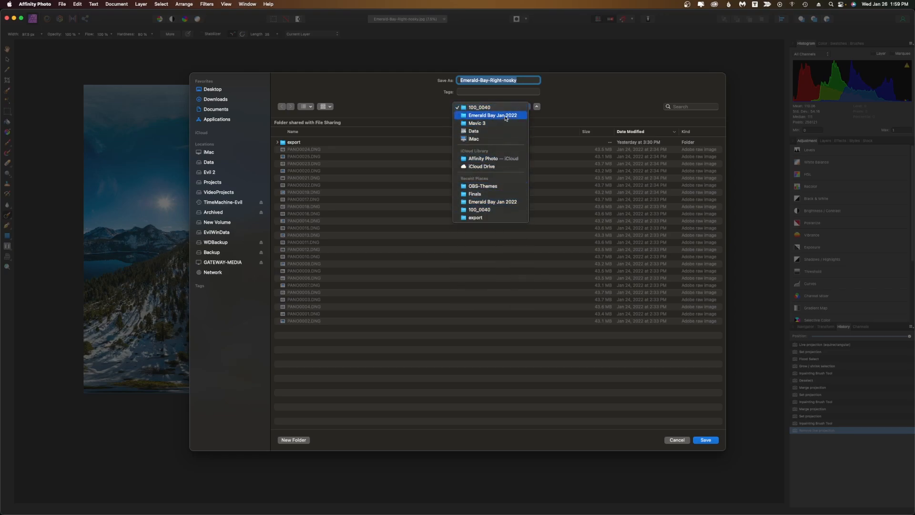
click(505, 118)
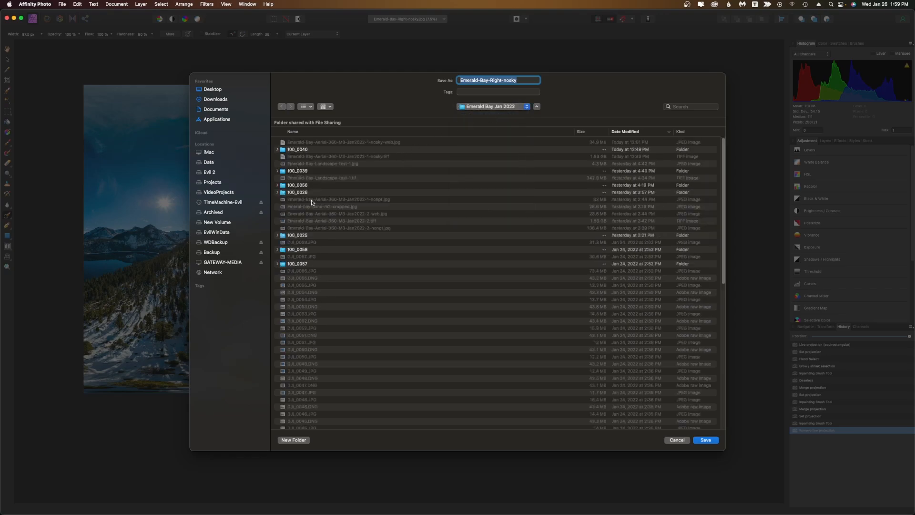
double_click(303, 185)
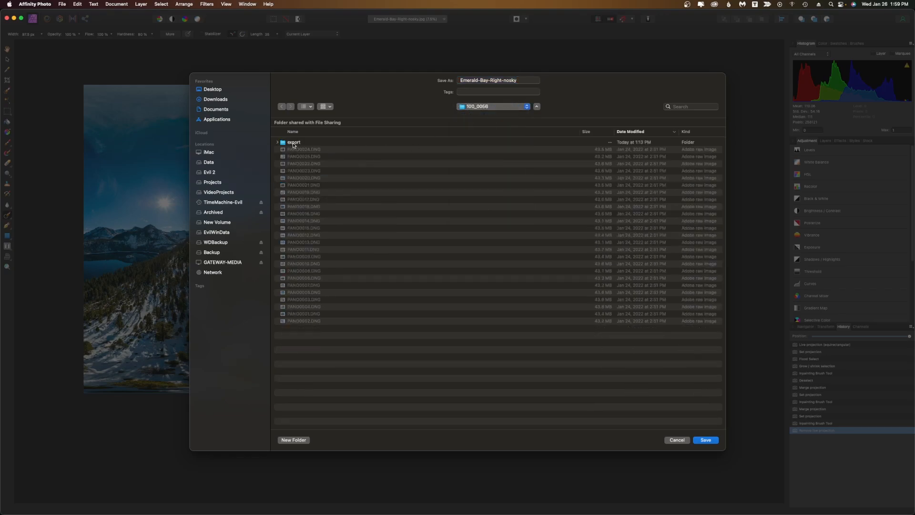
click(294, 144)
click(413, 361)
click(526, 81)
click(708, 441)
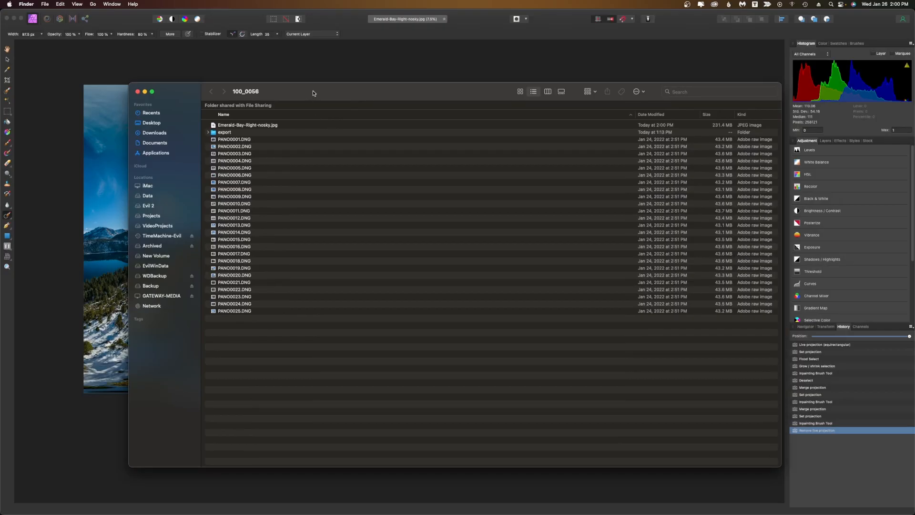
Quit Affinity Photo without saving the document.
click(270, 65)
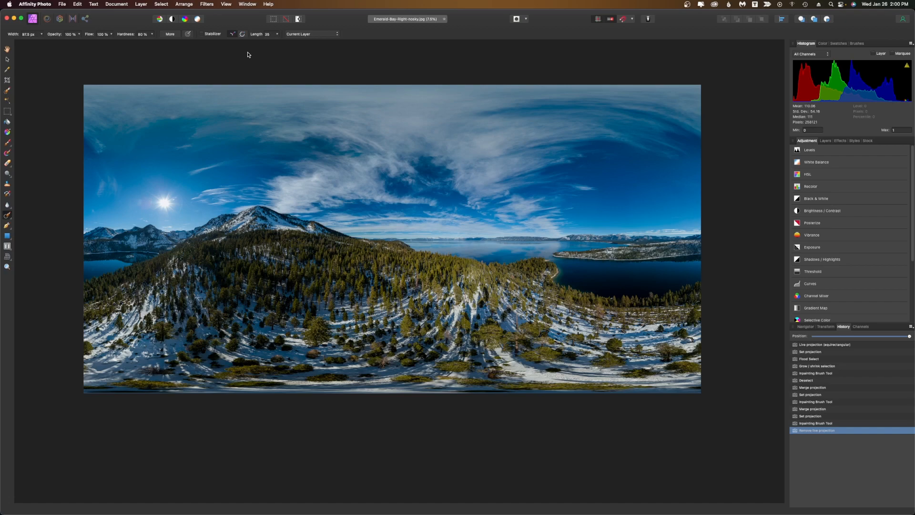
click(33, 3)
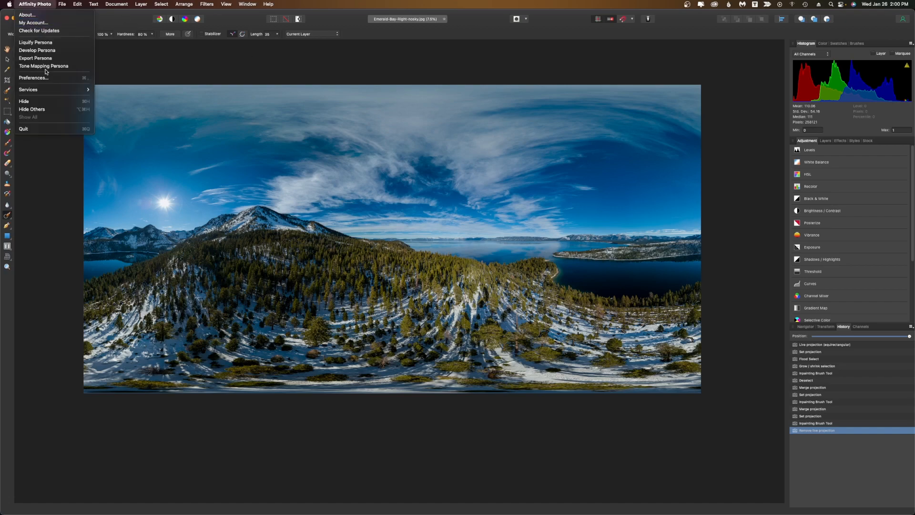
click(56, 129)
click(448, 196)
Open Emerald-Bay-Right-nosky.jpg from the 100_0056 folder in Adobe Photoshop 2022.
drag(318, 104, 326, 110)
click(150, 73)
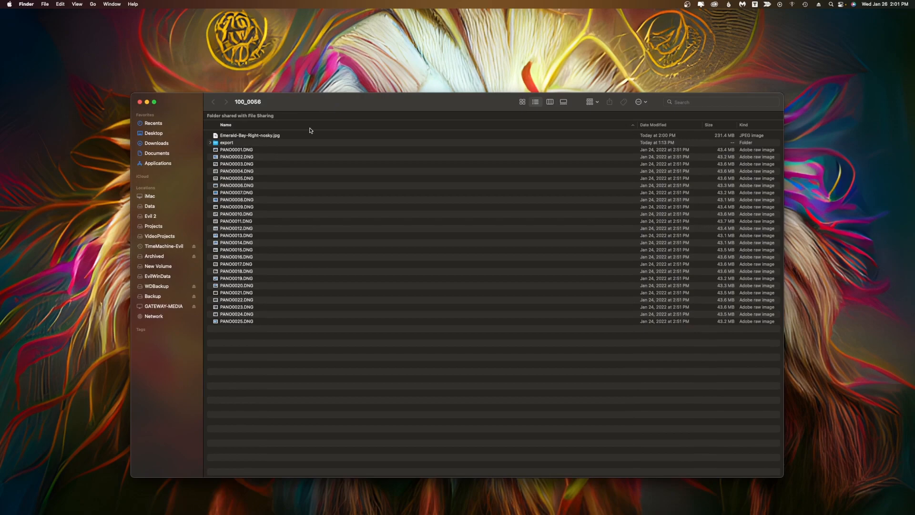
click(299, 137)
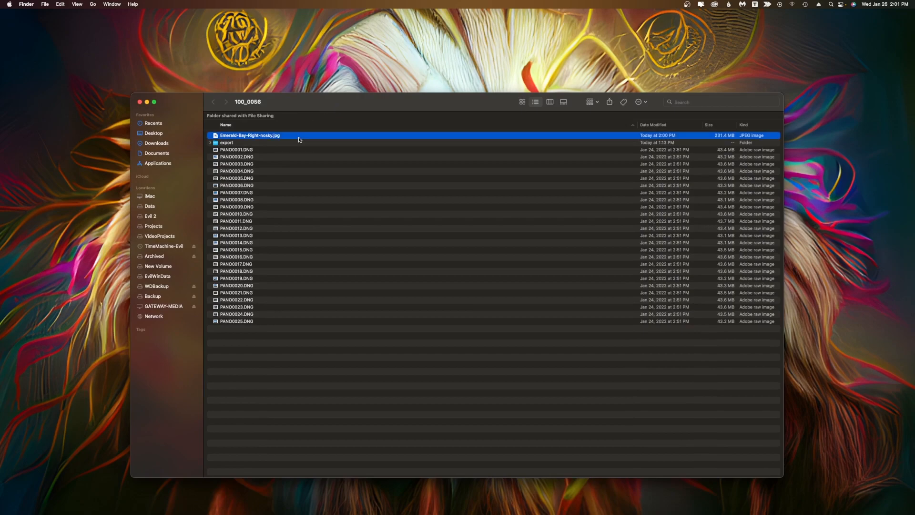
click(210, 143)
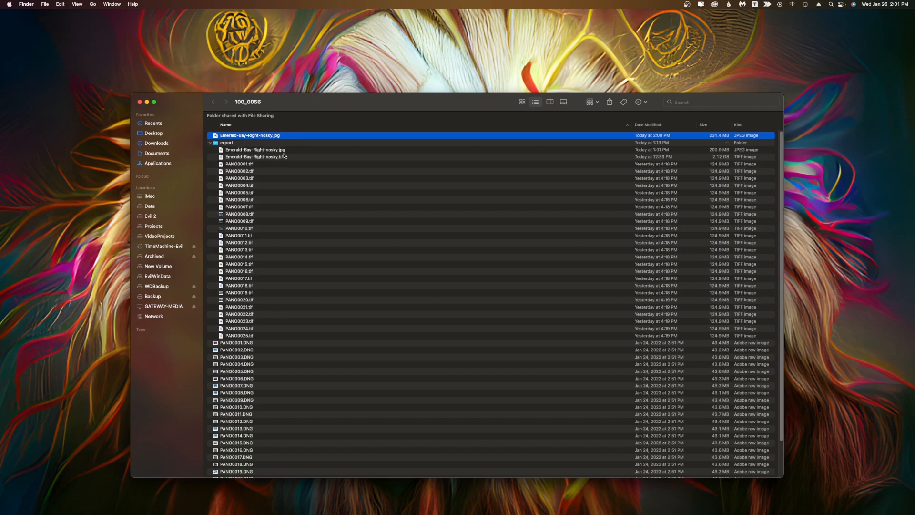
click(283, 158)
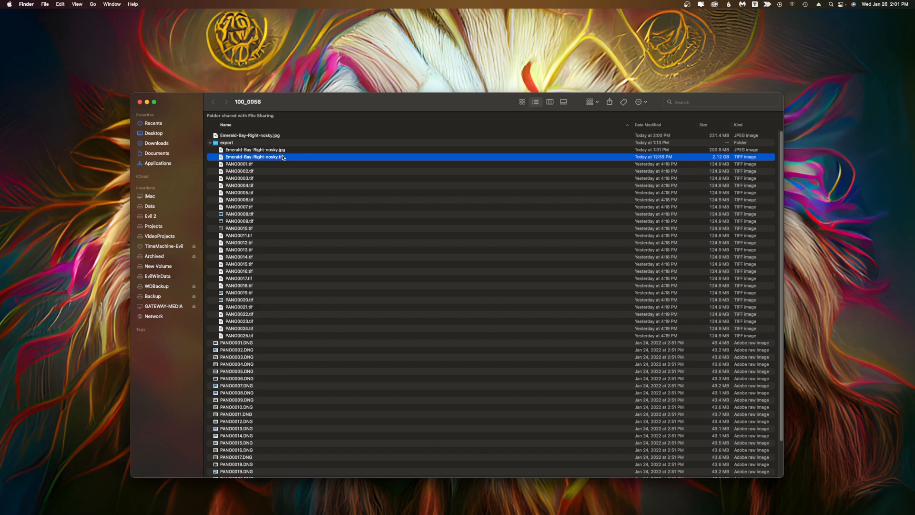
click(211, 144)
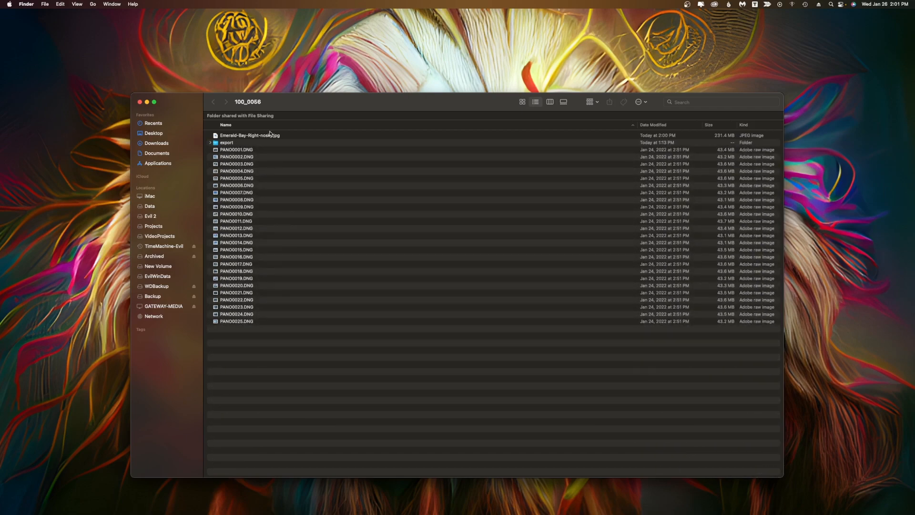
right_click(278, 136)
mouse_move(309, 148)
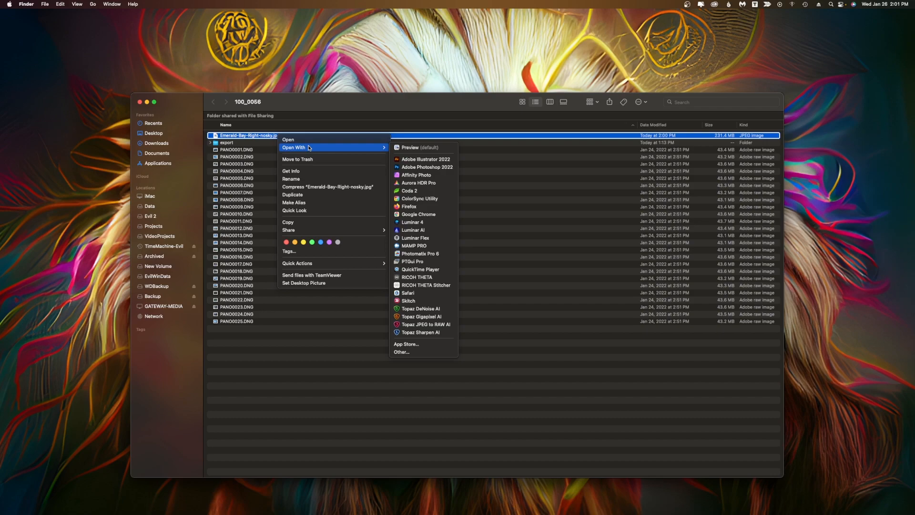
click(441, 170)
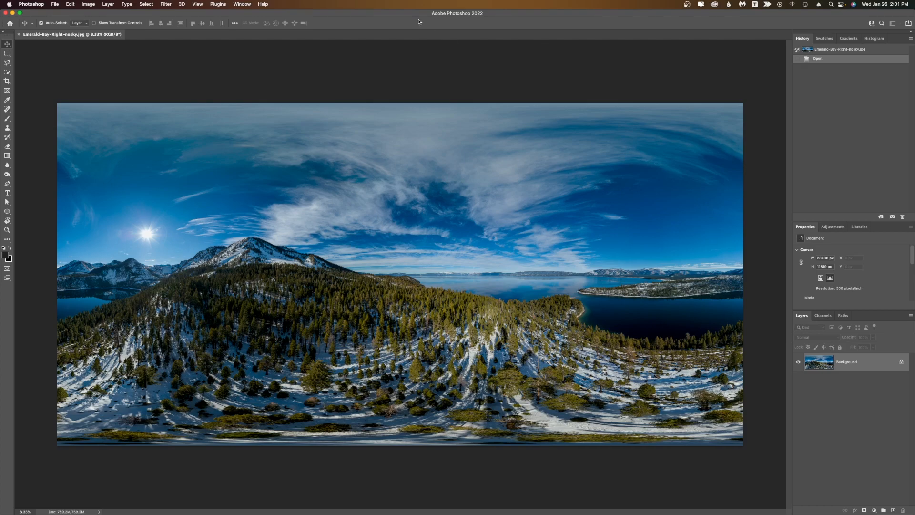
Apply the Camera Raw Filter to the panorama with Auto settings and Blacks set to +4.
click(164, 4)
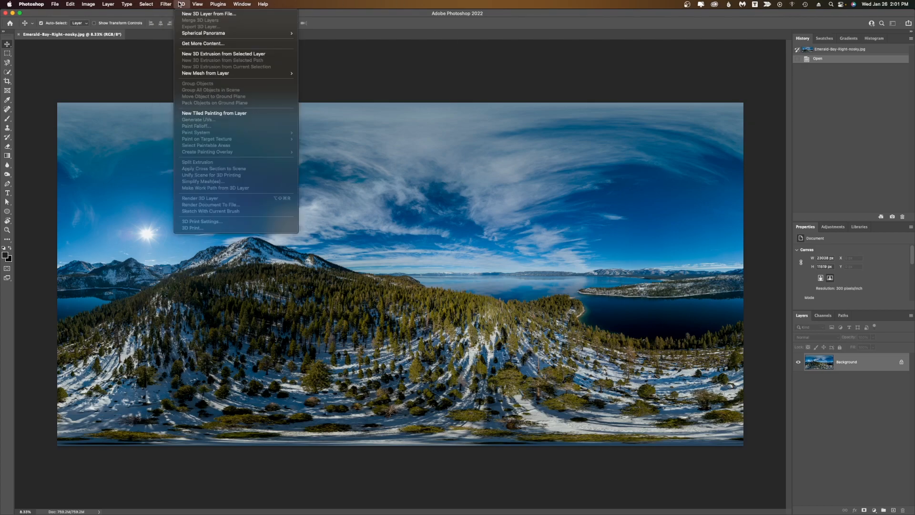
click(186, 58)
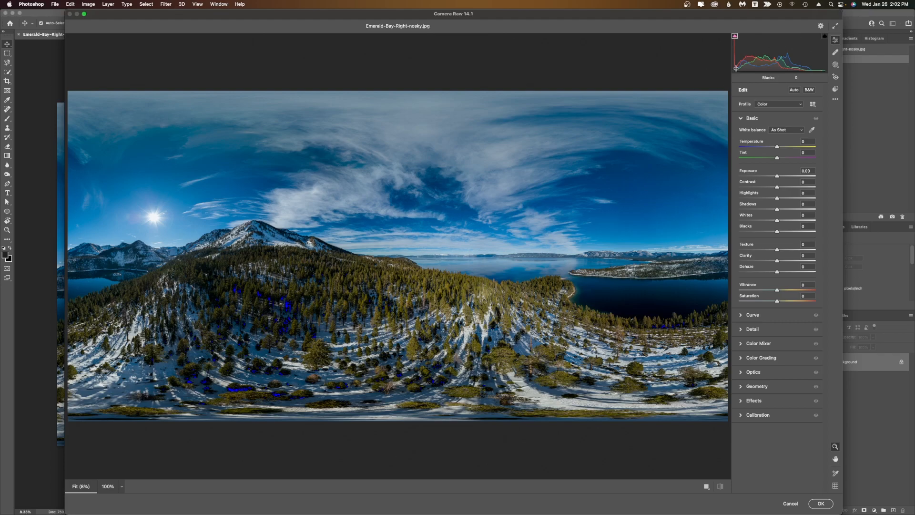
click(795, 92)
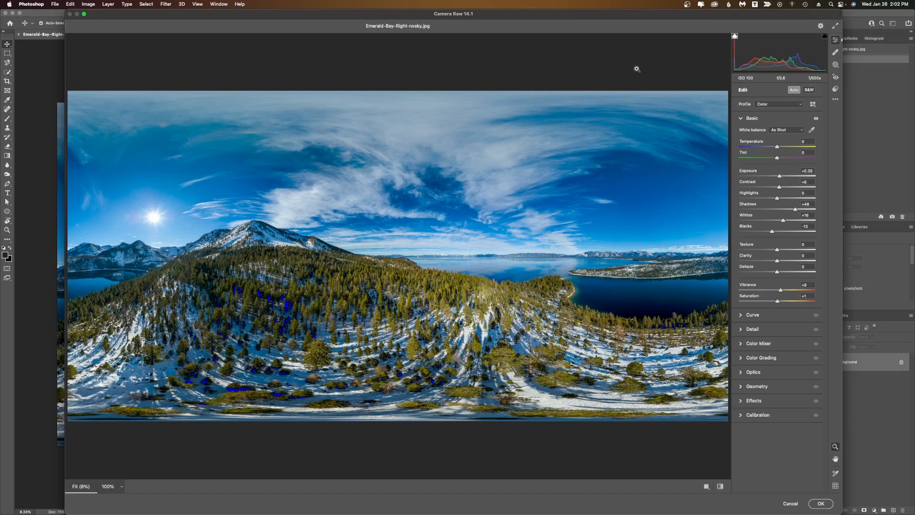
click(816, 119)
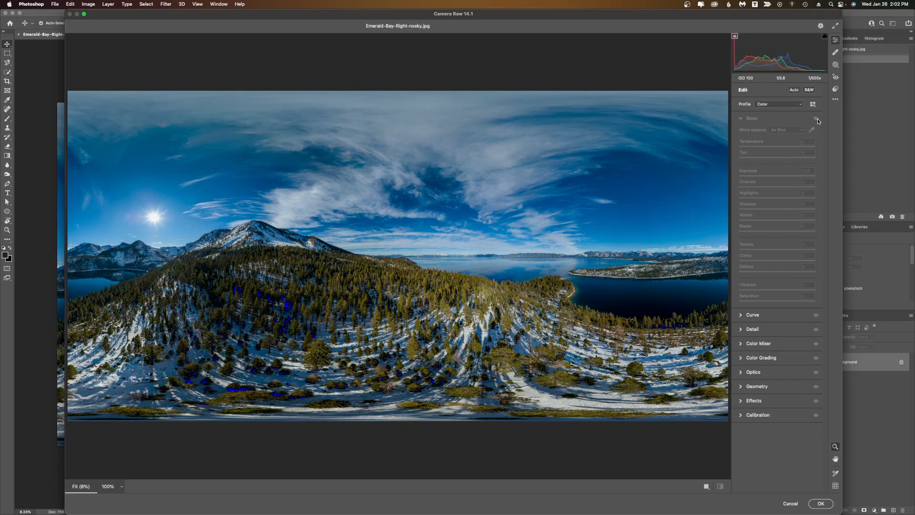
click(816, 119)
click(816, 118)
click(816, 118)
click(816, 119)
click(817, 118)
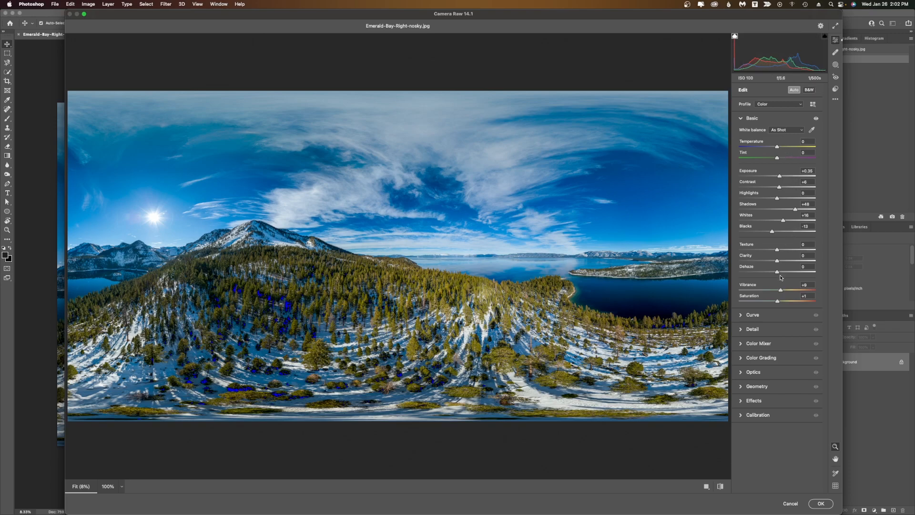
drag(772, 232, 779, 231)
click(822, 503)
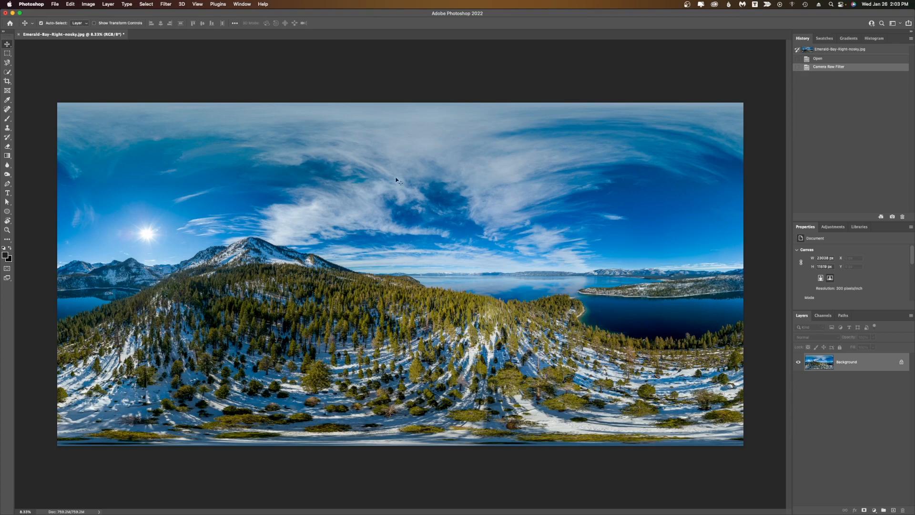
Inspect the file's raw XMP metadata, selecting the GPano panorama tags.
click(56, 4)
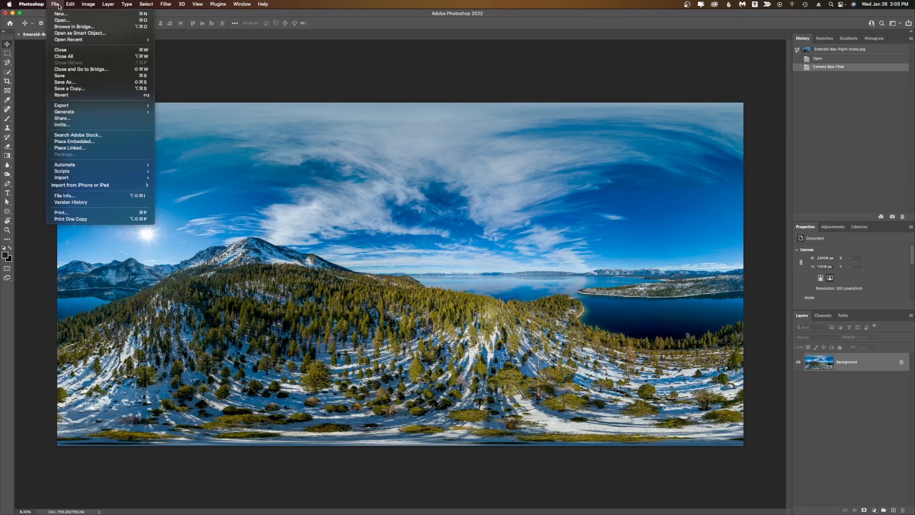
click(103, 197)
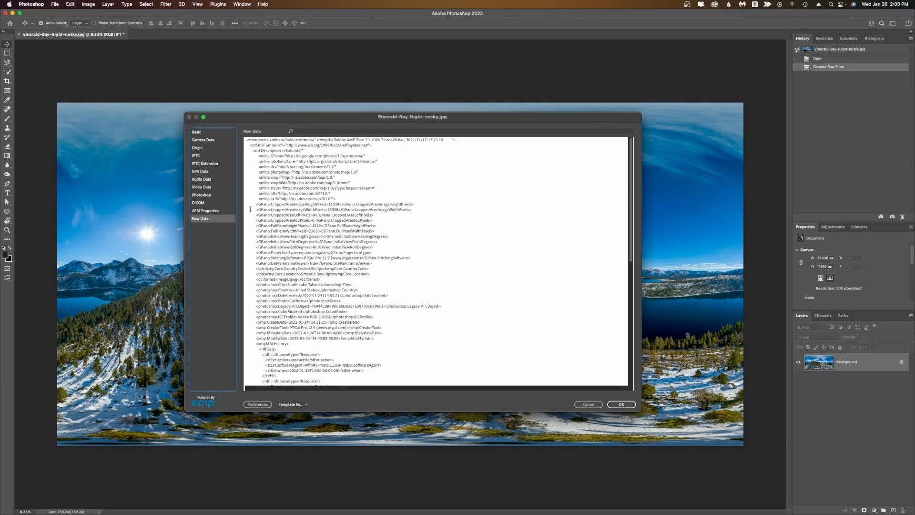
drag(250, 202, 507, 262)
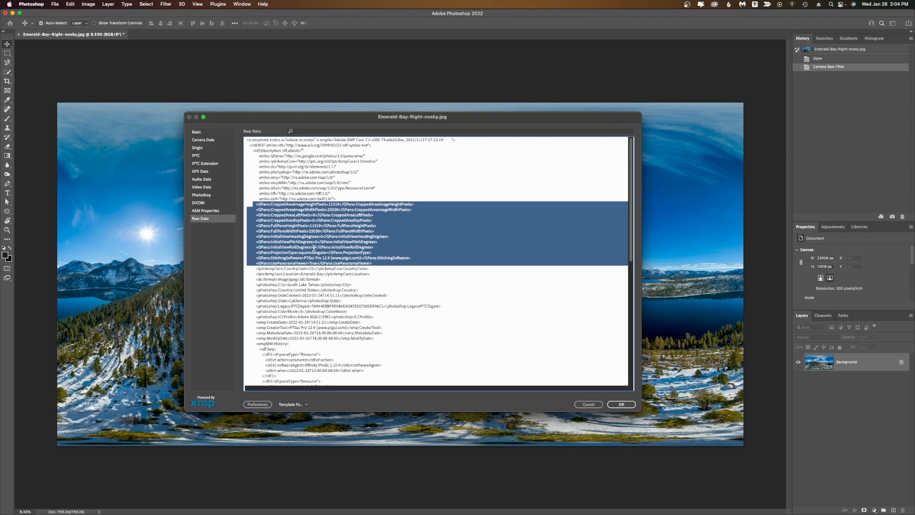
click(623, 405)
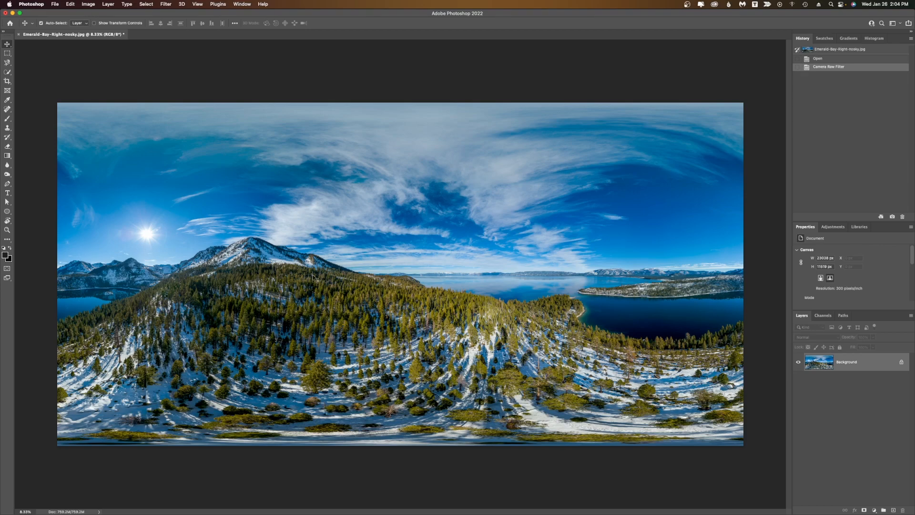
Resize the image to a width of 10000 pixels.
click(107, 4)
mouse_move(88, 4)
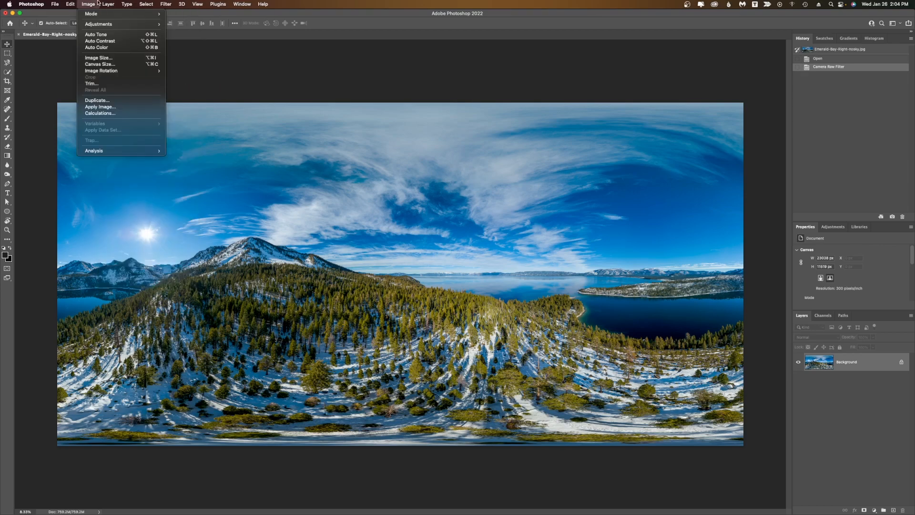
click(114, 61)
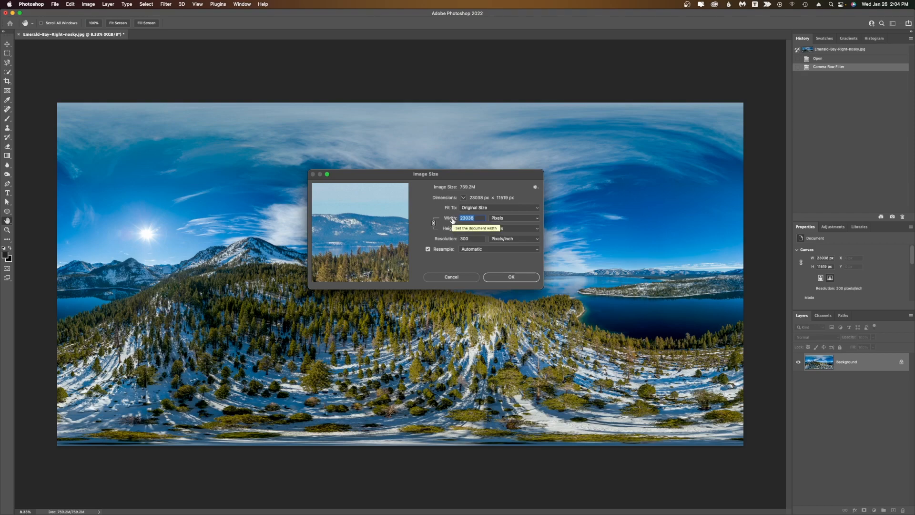
text(1000)
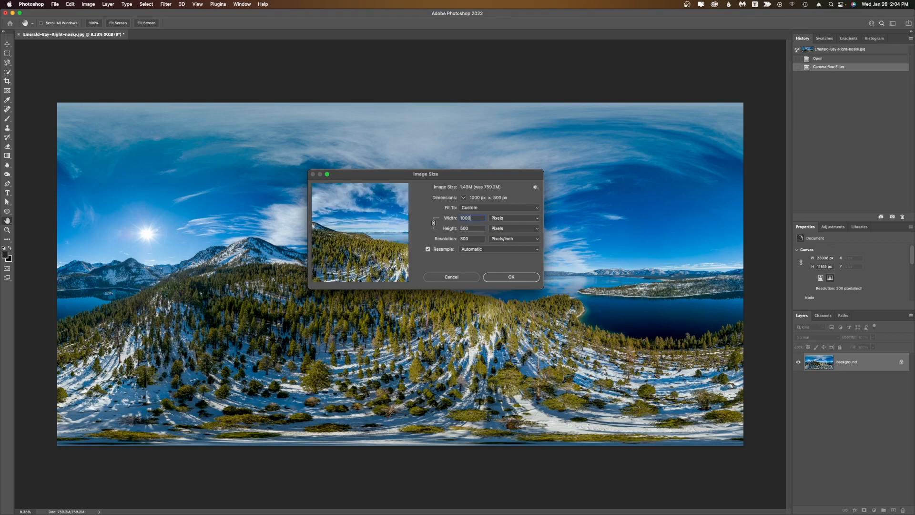
text(0)
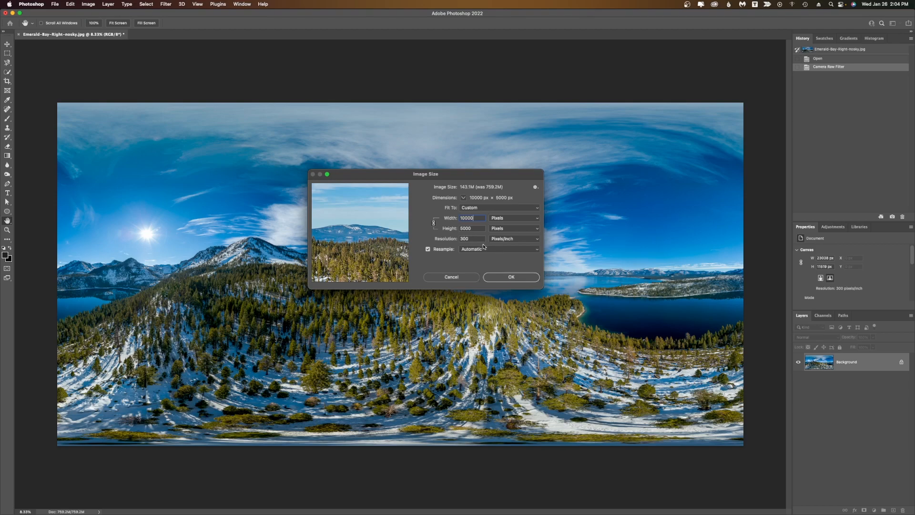
click(512, 276)
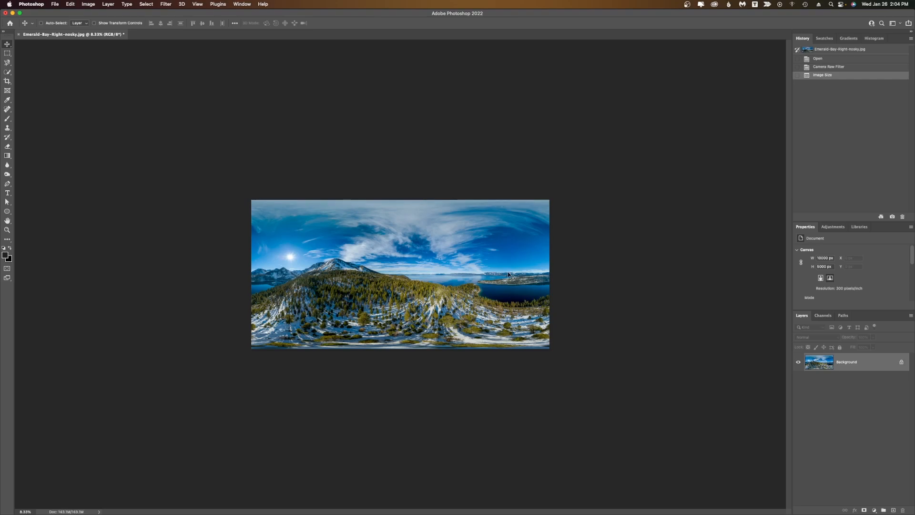
Apply Topaz DeNoise AI with the Standard model to the panorama.
key(super+0)
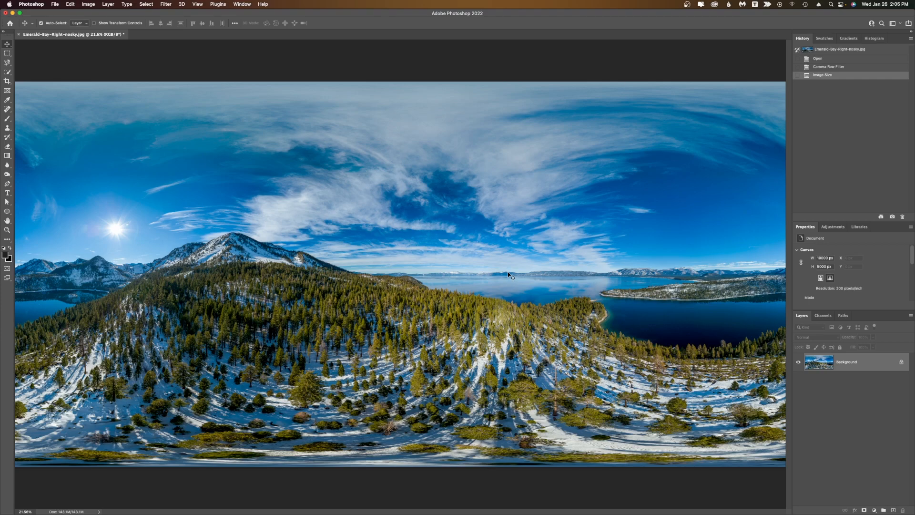
click(165, 5)
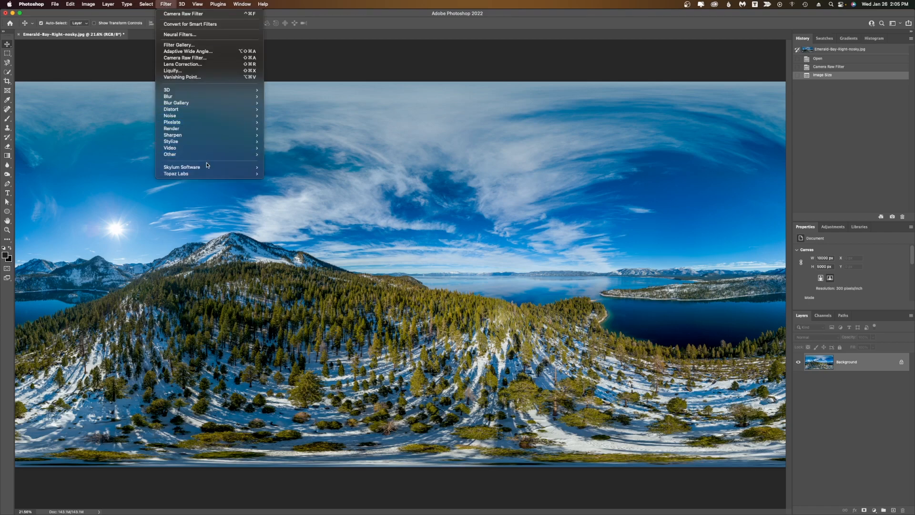
mouse_move(211, 174)
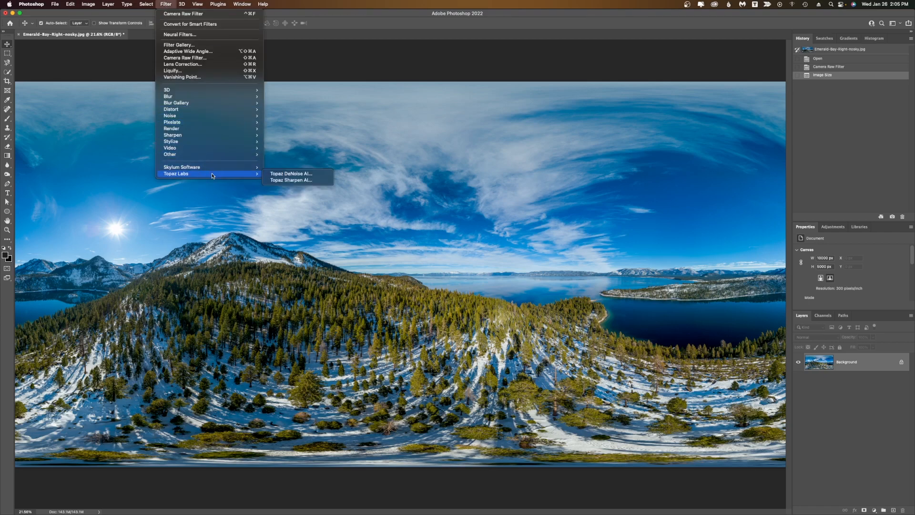
click(294, 174)
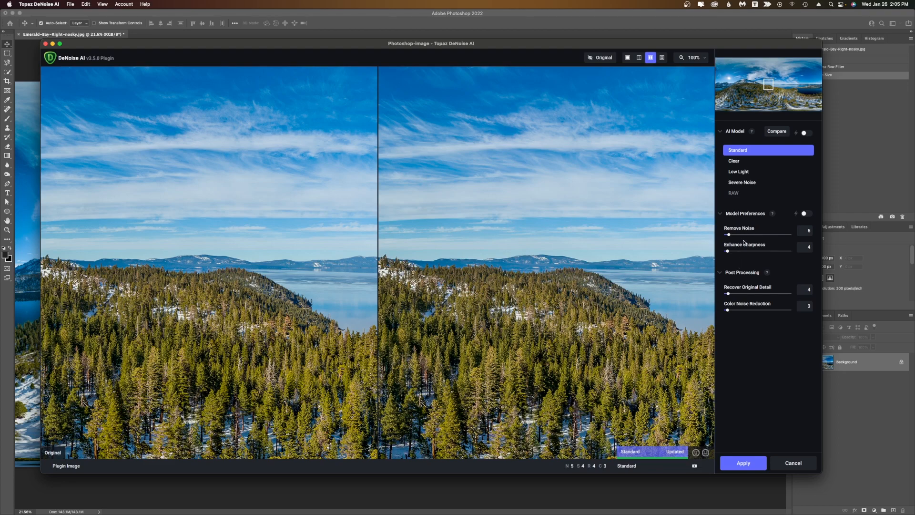
drag(767, 85, 743, 72)
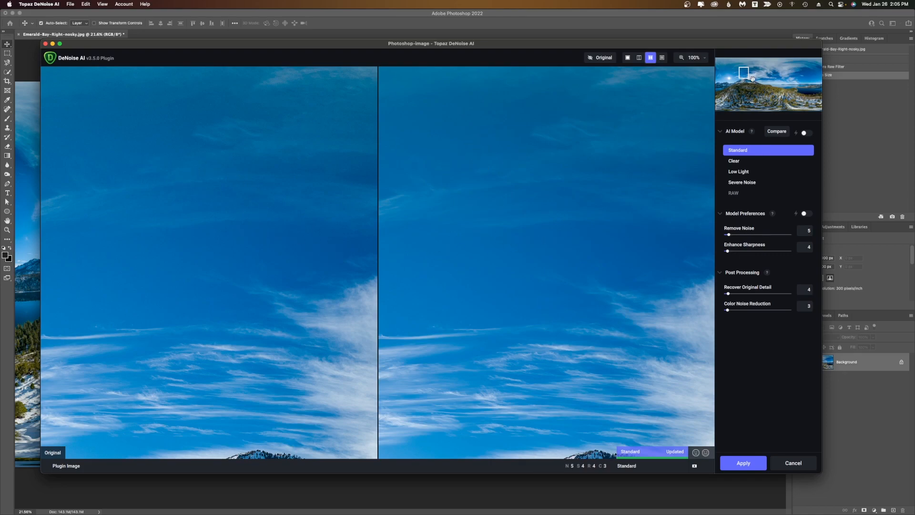
drag(744, 74, 720, 74)
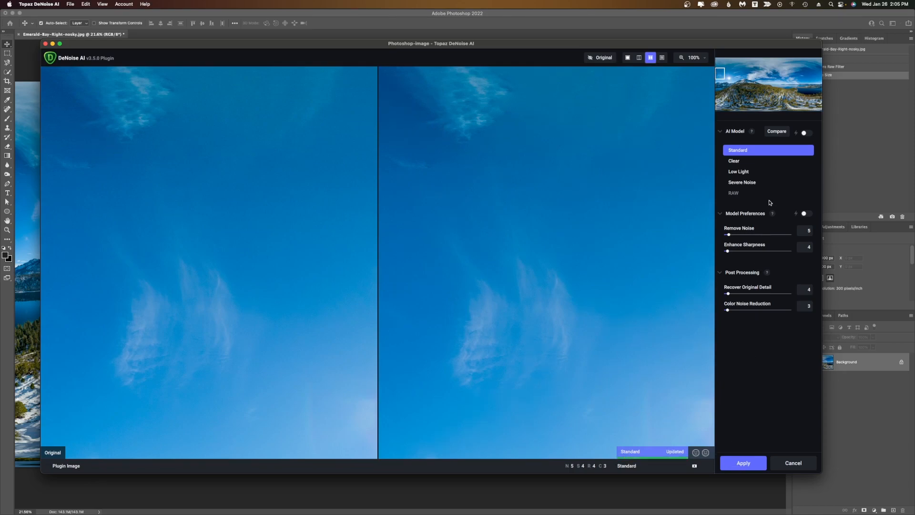
click(749, 467)
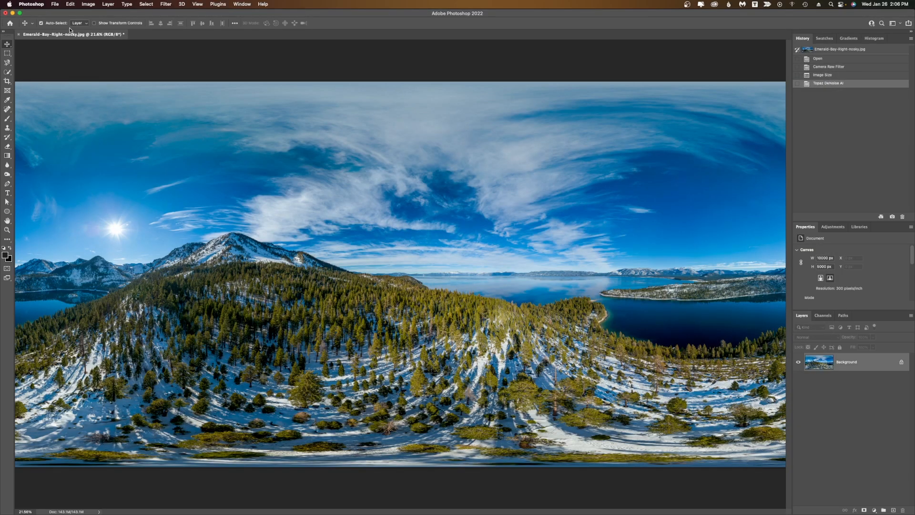
Save the image as a JPEG named Emerald-Bay-Right-nosky-web.jpg in the 100_0056 folder.
click(56, 4)
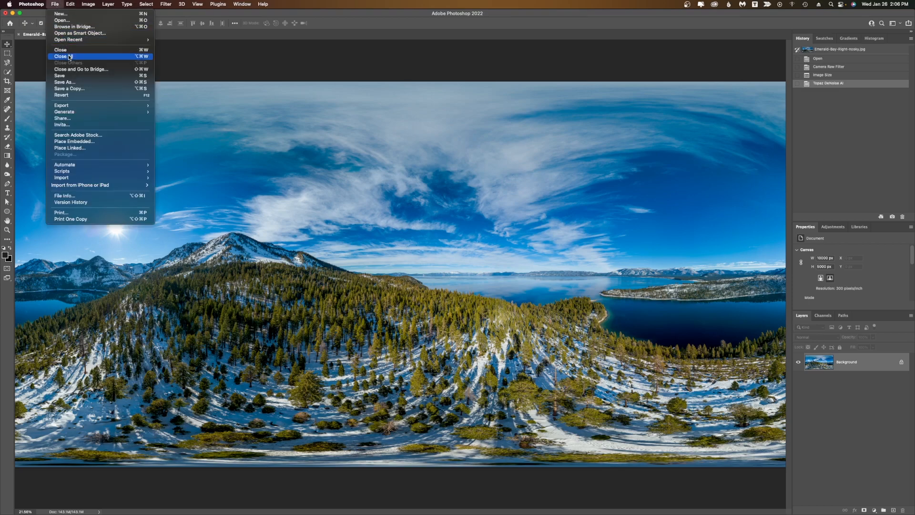
click(65, 82)
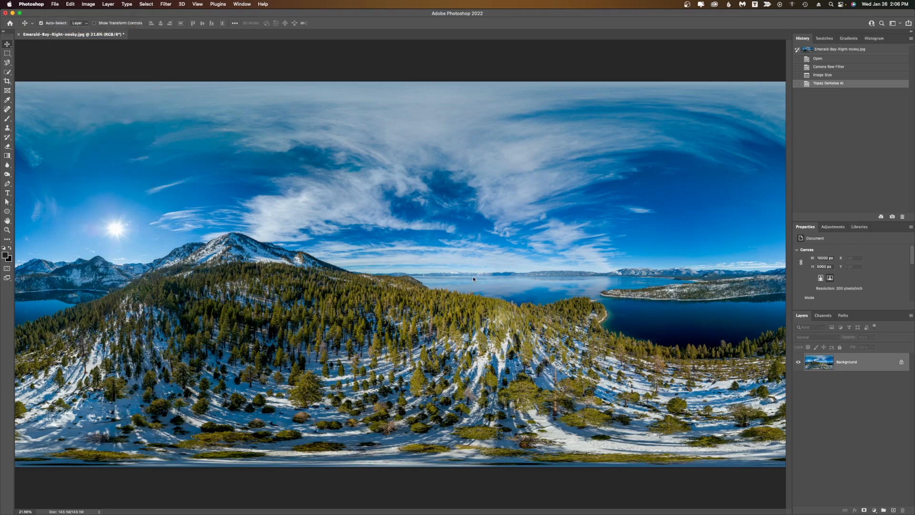
click(516, 74)
text(-web)
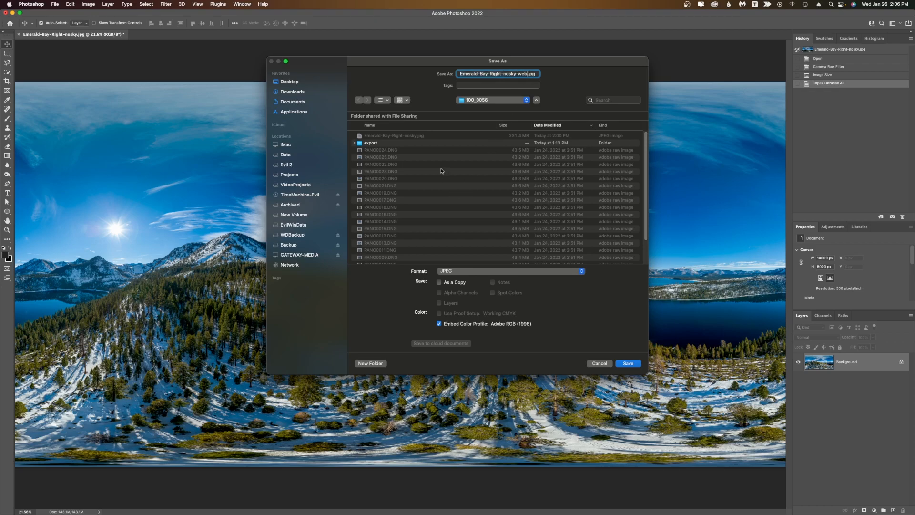
click(626, 363)
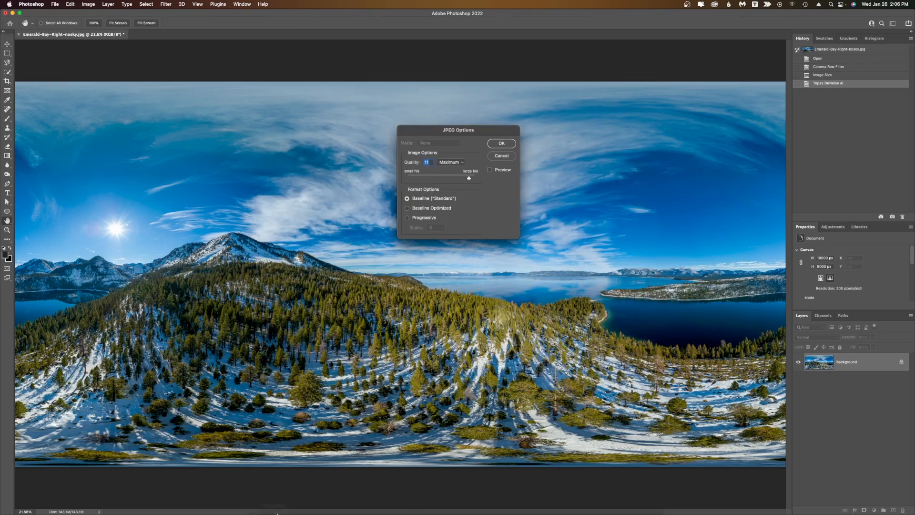
Open a new Finder window on the 100_0056 folder and move it aside.
right_click(260, 499)
click(282, 284)
drag(282, 109, 242, 197)
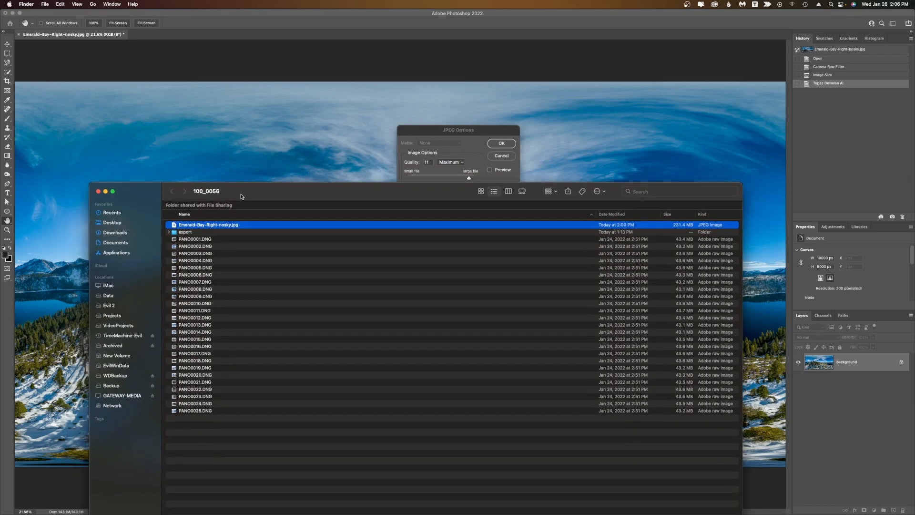
Confirm the JPEG options at quality 11, Maximum, and select the saved web JPEG in the 100_0056 Finder window.
click(502, 144)
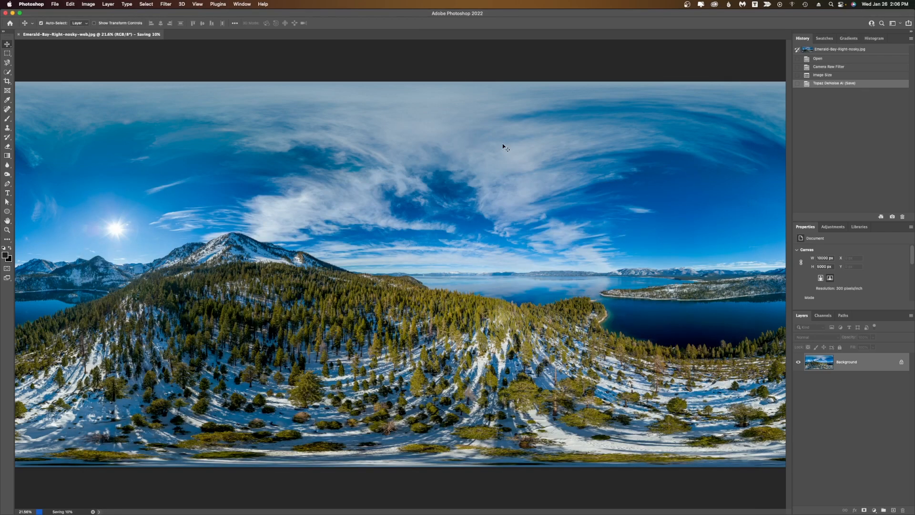
key(ctrl+Up)
click(286, 267)
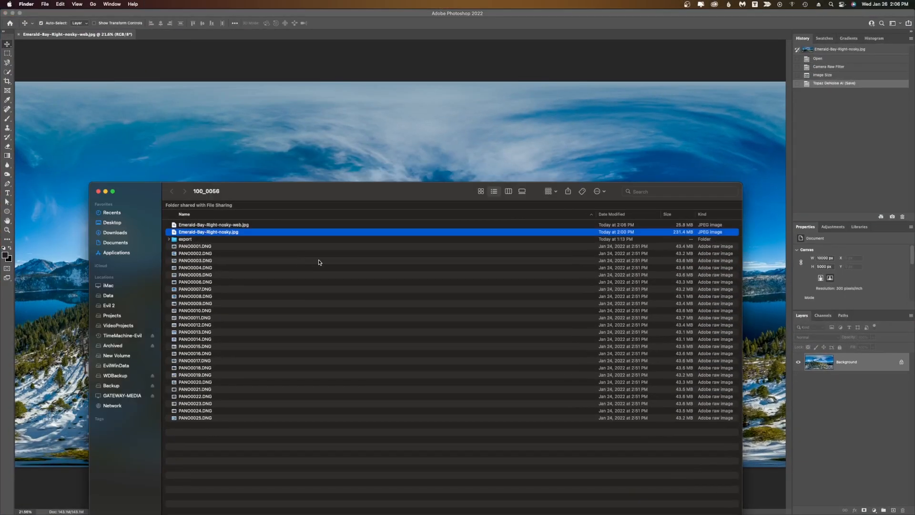
drag(262, 194, 264, 149)
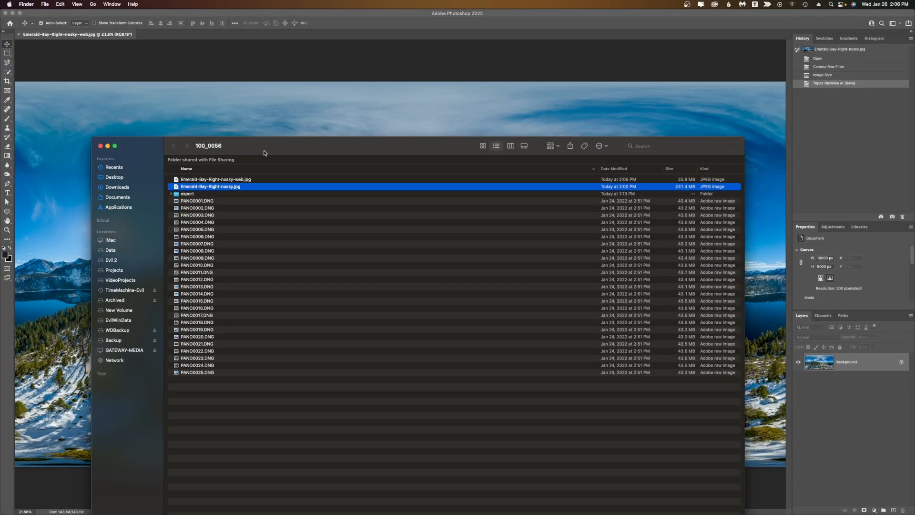
click(272, 180)
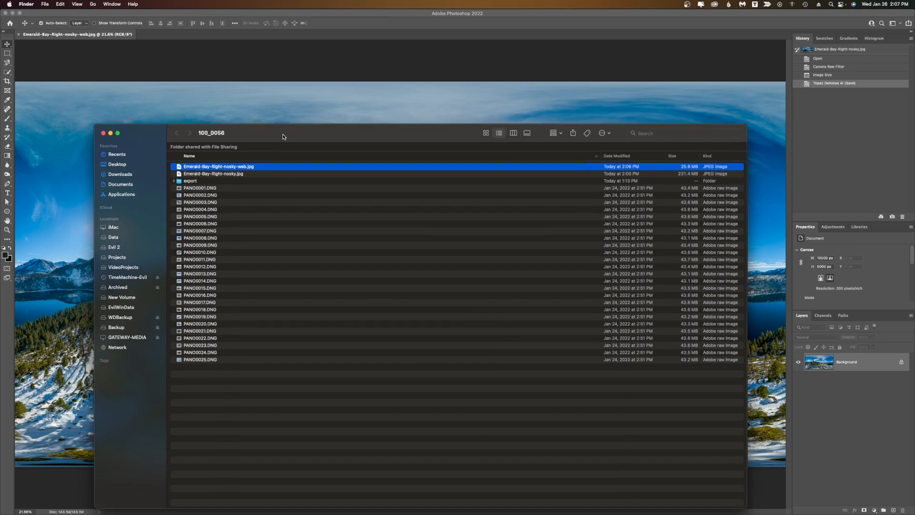
drag(281, 145, 285, 81)
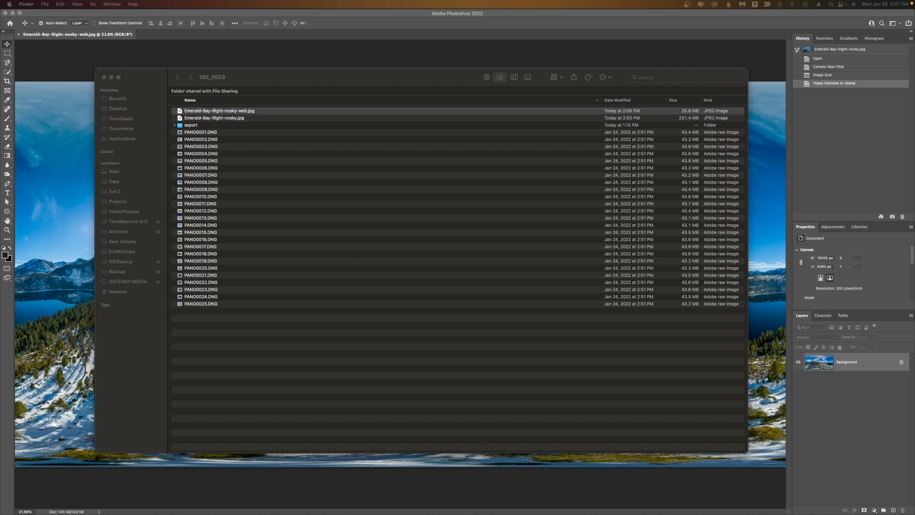
Switch to Facebook in Chrome and start a new post with its audience set to Only me.
drag(652, 89, 220, 28)
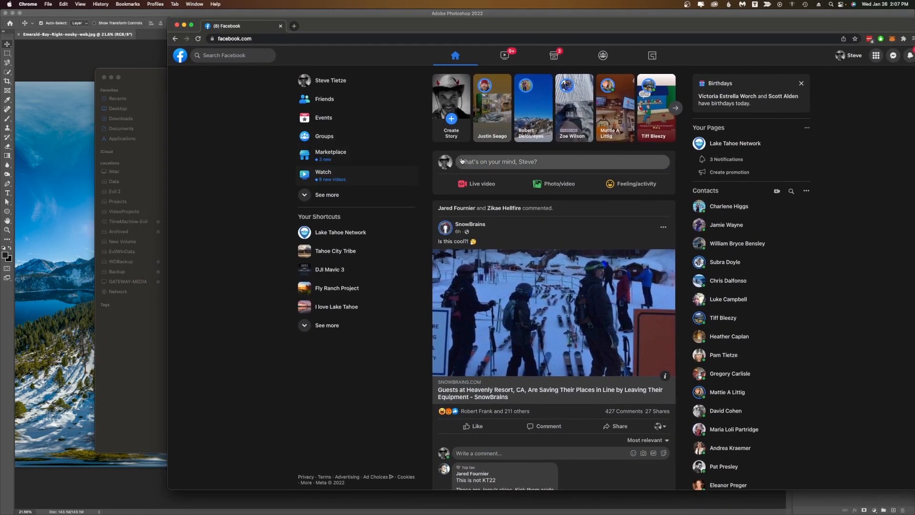
click(506, 163)
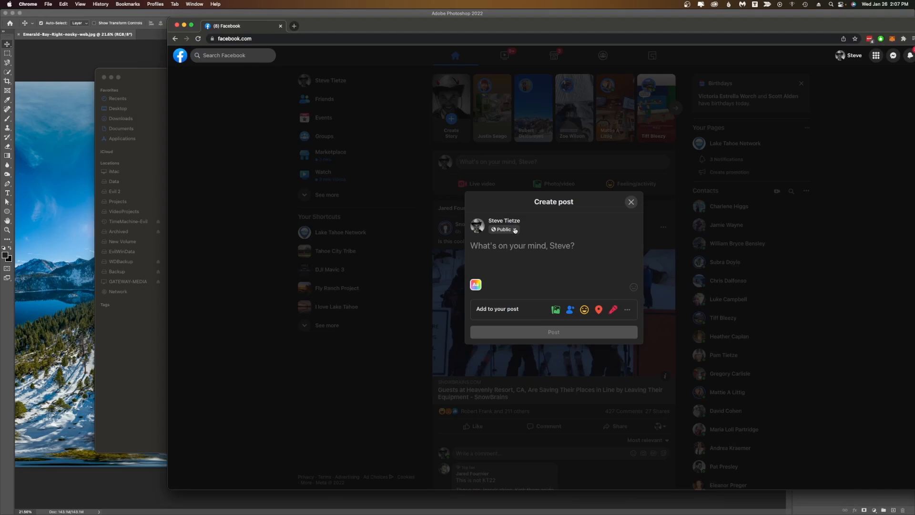
click(515, 230)
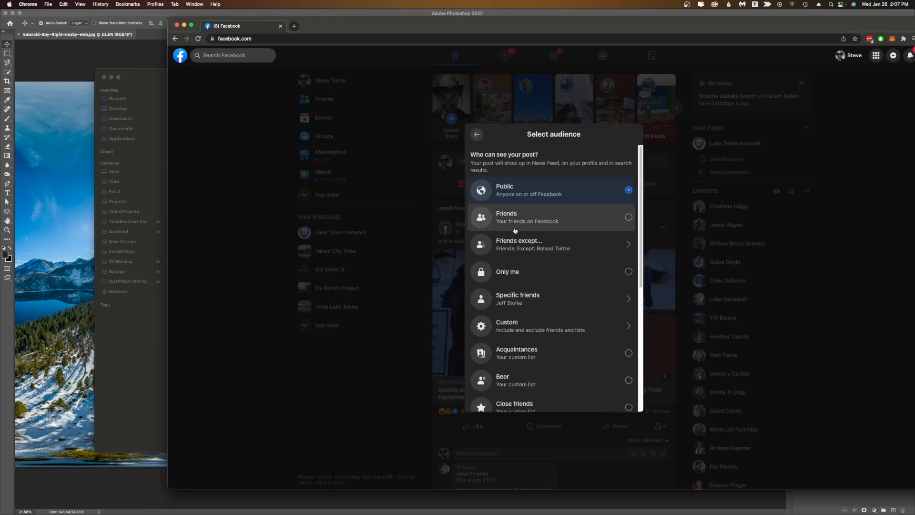
click(515, 271)
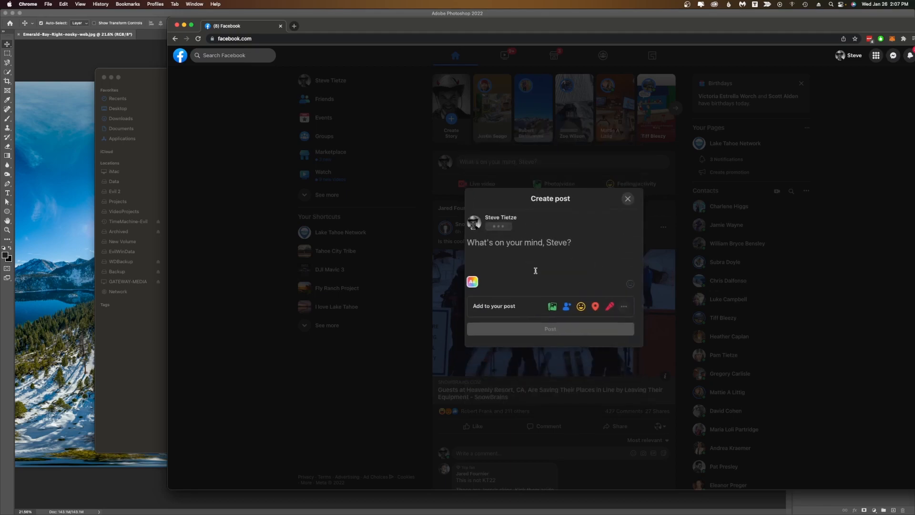
Write "testing.." as the post text and attach Emerald-Bay-Right-nosky-web.jpg from the Finder window.
text(testing..)
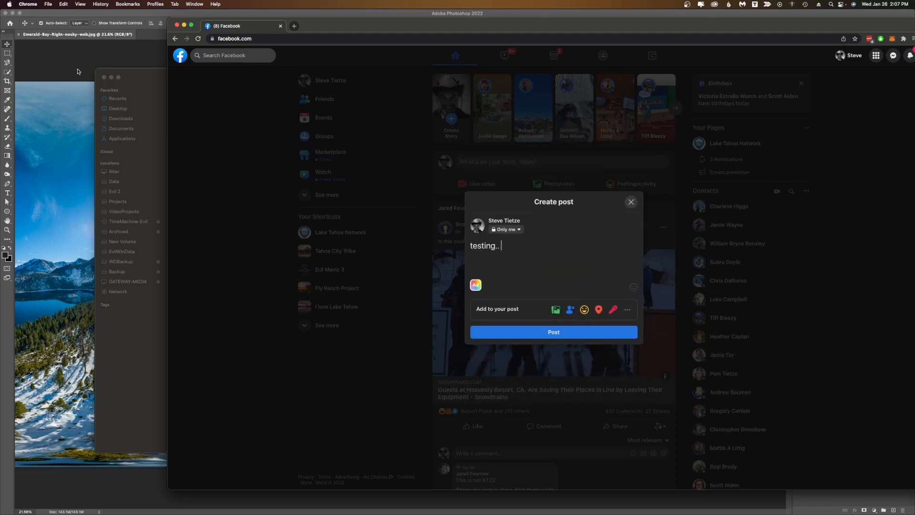
drag(142, 73, 114, 294)
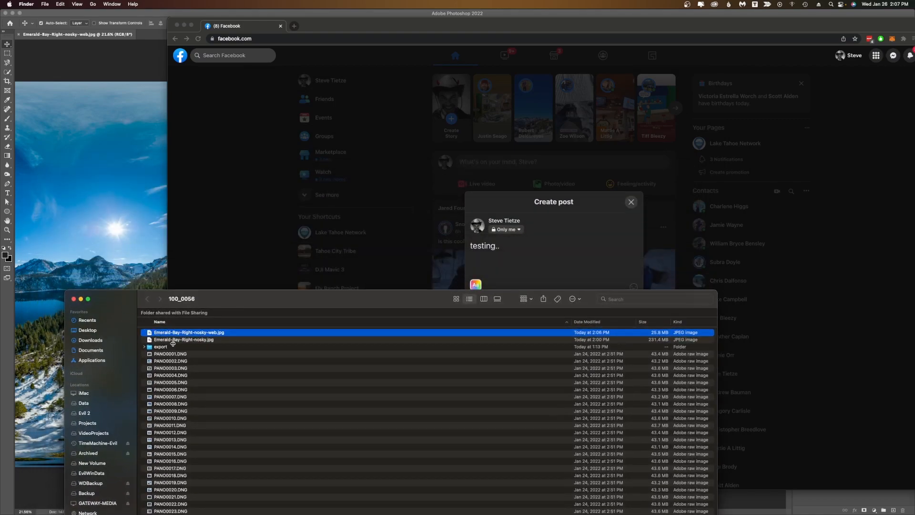
drag(186, 332, 529, 268)
drag(420, 27, 312, 18)
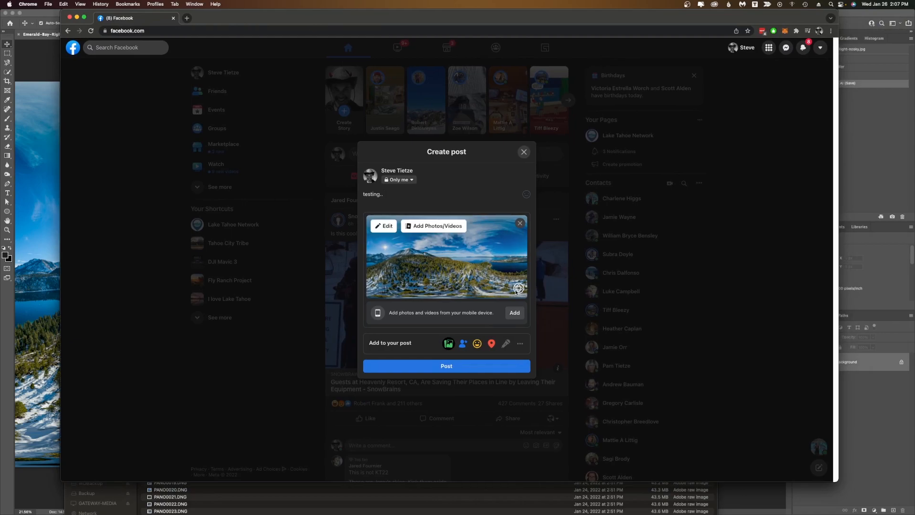
Edit the 360 photo's starting view to face the sun over the lake and save it.
click(378, 227)
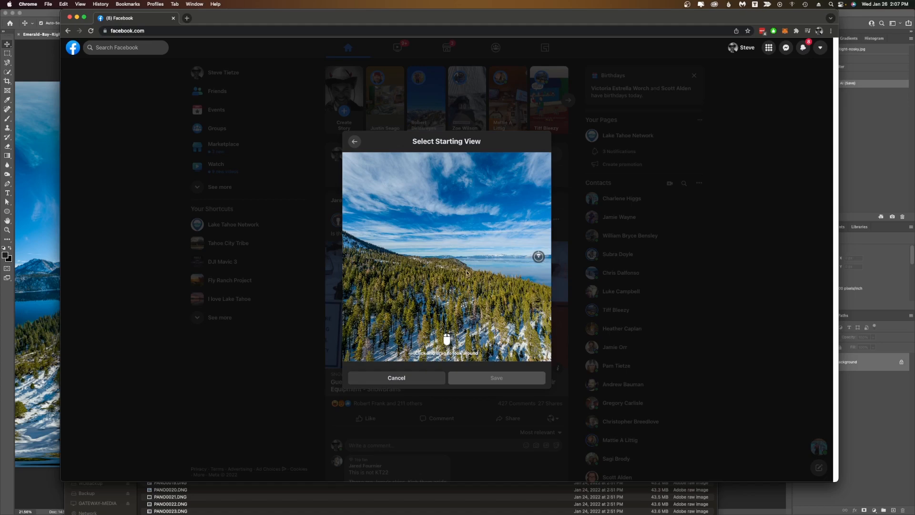
drag(429, 275, 388, 278)
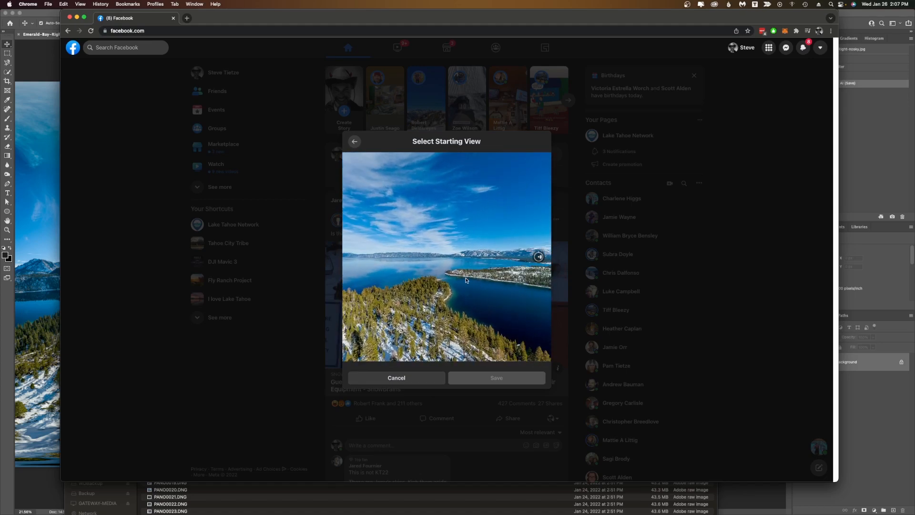
drag(465, 279, 367, 275)
drag(483, 275, 388, 283)
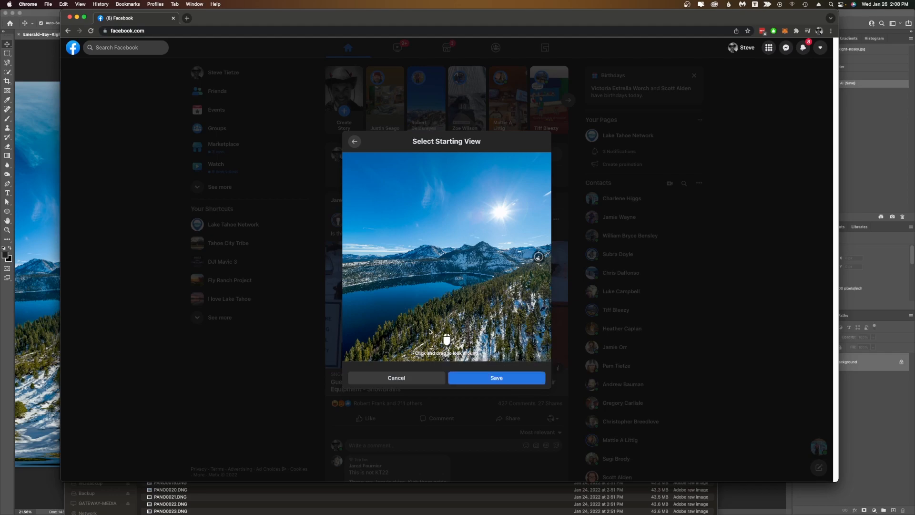
click(483, 380)
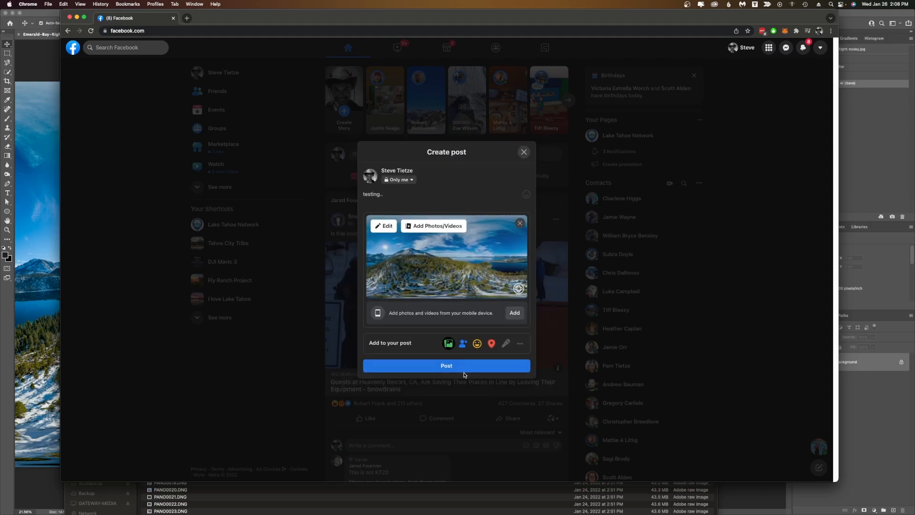
Publish the post and open the posted 360 panorama to pan around it.
click(445, 366)
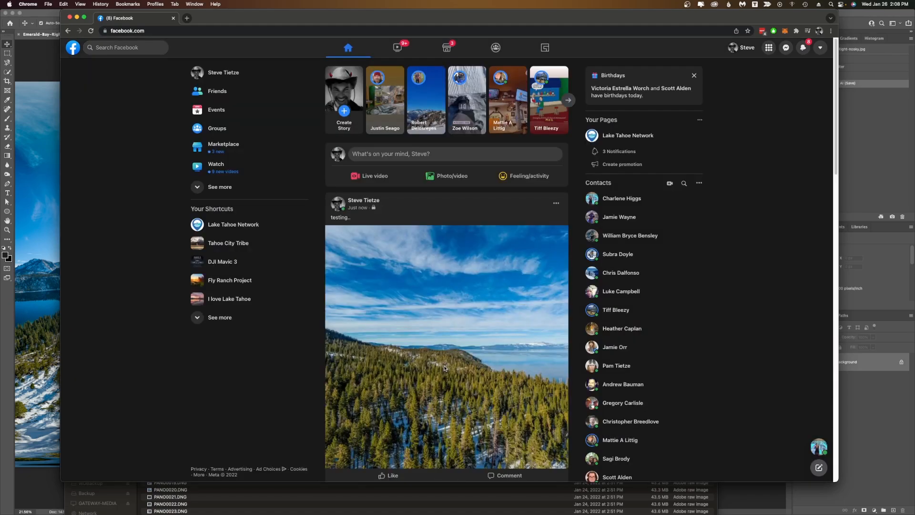
scroll(141, 291, down, 1)
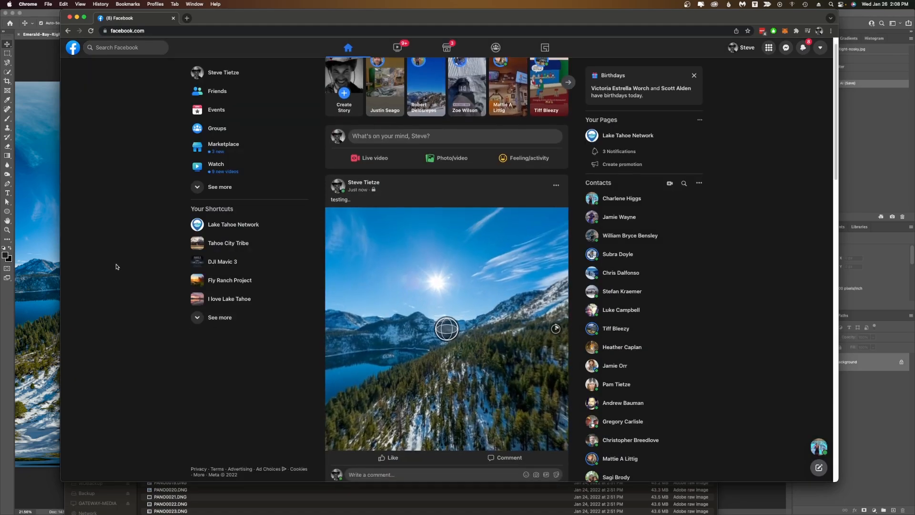
click(447, 336)
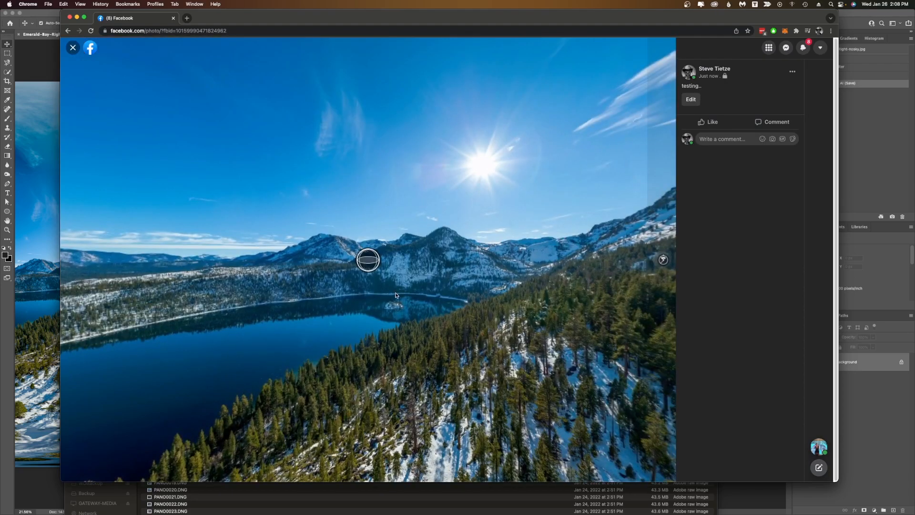
drag(370, 227, 492, 427)
drag(267, 143, 305, 191)
drag(657, 377, 324, 325)
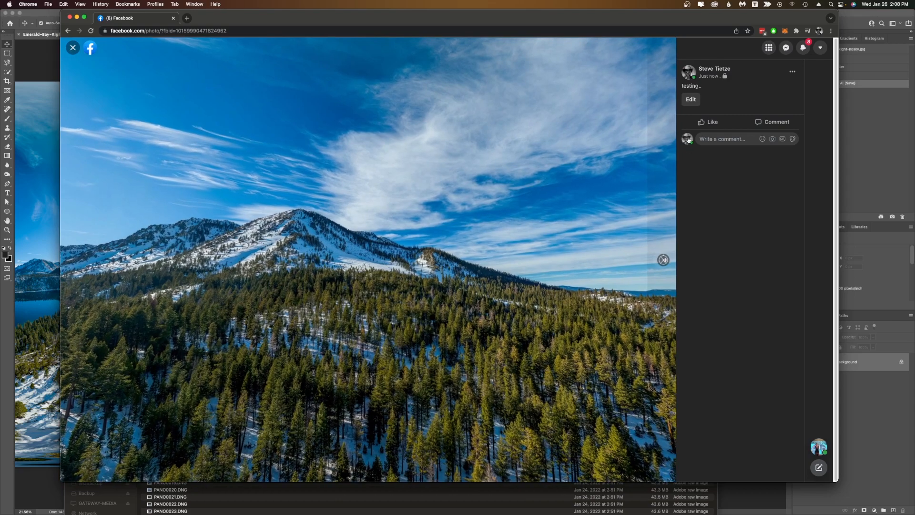